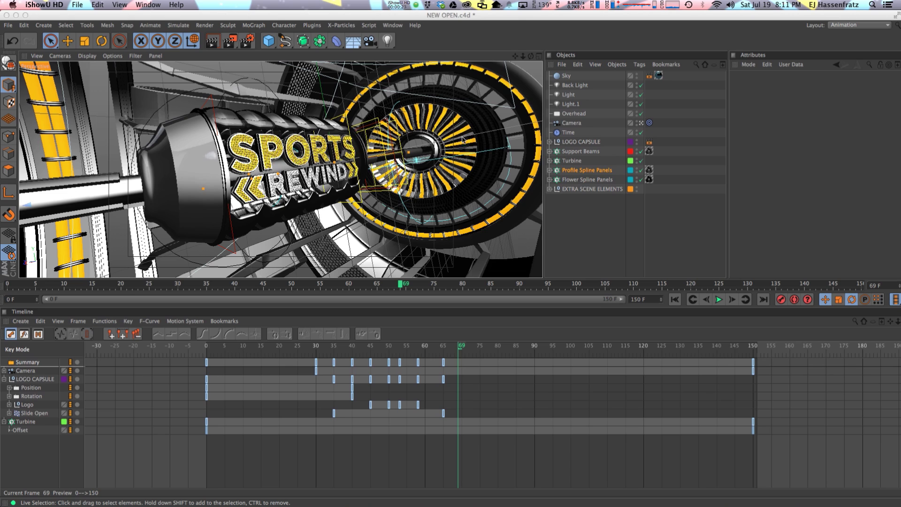
Turn off the Show Animated filter in the timeline so every scene element is listed.
{"action": "left_click", "coordinate": [58, 322]}
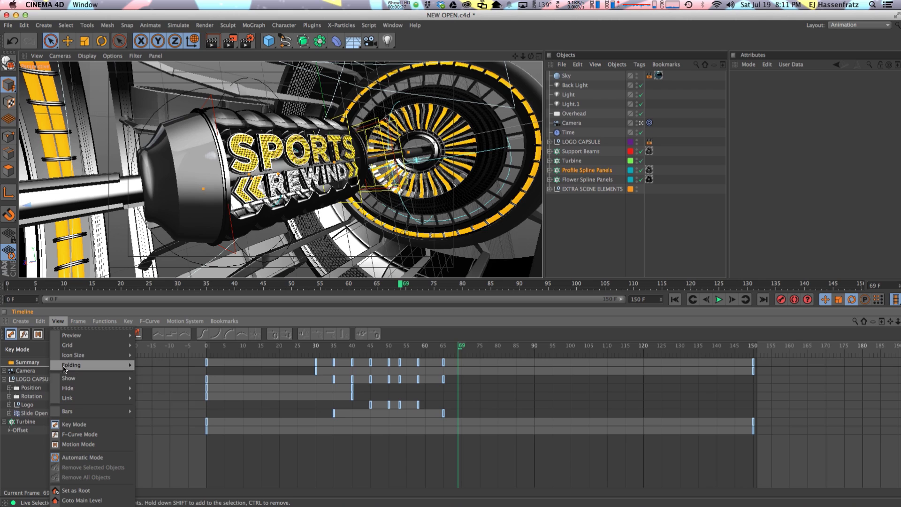
{"action": "mouse_move", "coordinate": [94, 378]}
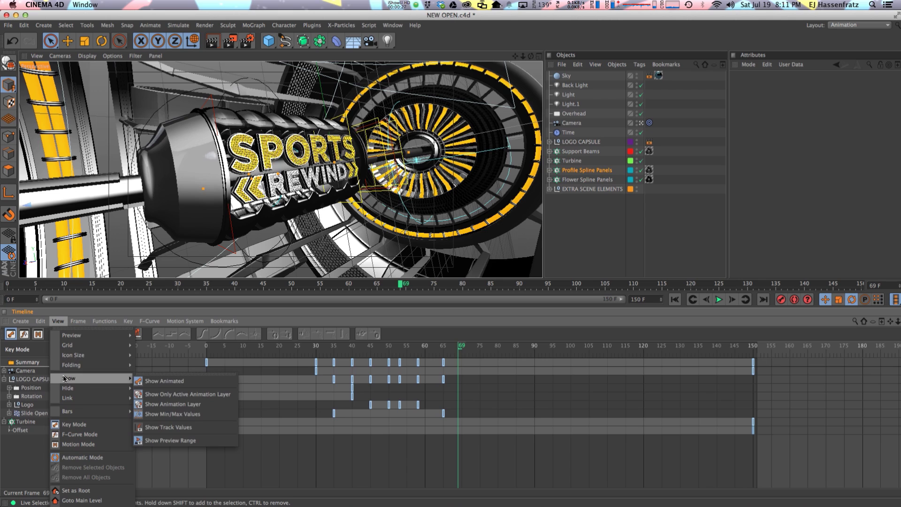
{"action": "left_click", "coordinate": [201, 382]}
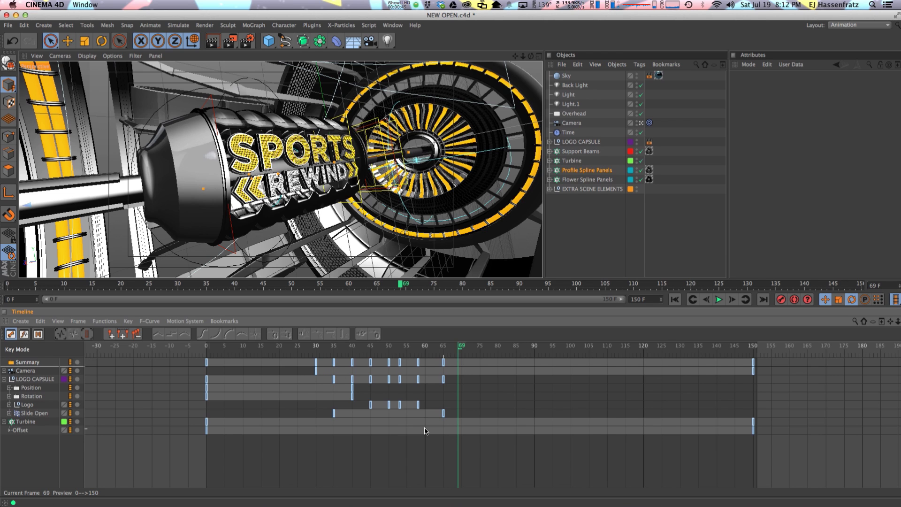
{"action": "left_click", "coordinate": [58, 321]}
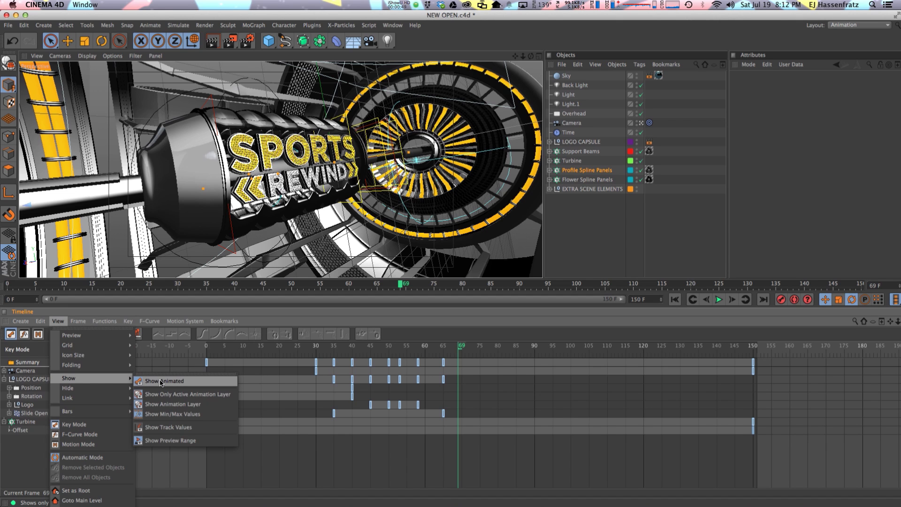
{"action": "left_click", "coordinate": [193, 386]}
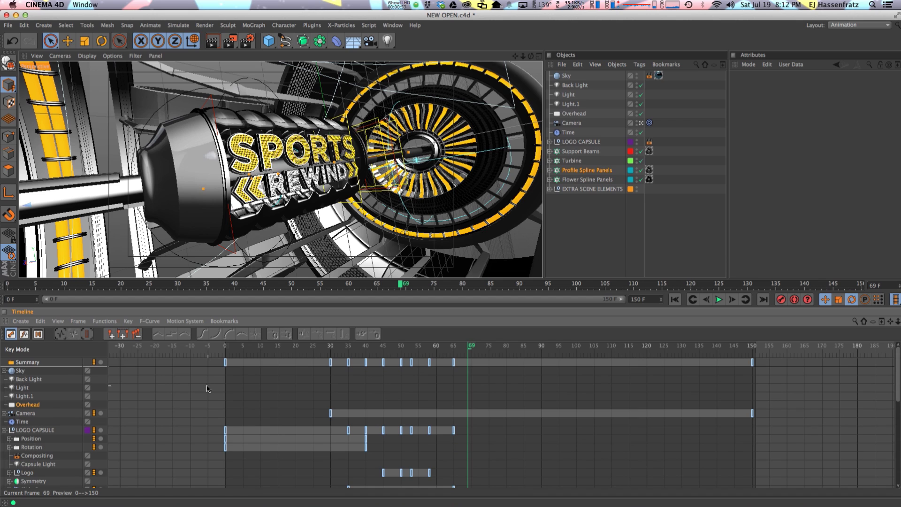
Examine the full unfiltered list of objects, materials and other scene elements in the timeline.
{"action": "scroll", "coordinate": [207, 385], "scroll_direction": "down", "scroll_amount": 10}
{"action": "scroll", "coordinate": [16, 480], "scroll_direction": "up", "scroll_amount": 10}
{"action": "scroll", "coordinate": [28, 450], "scroll_direction": "down", "scroll_amount": 10}
{"action": "scroll", "coordinate": [39, 465], "scroll_direction": "up", "scroll_amount": 10}
{"action": "scroll", "coordinate": [57, 406], "scroll_direction": "down", "scroll_amount": 10}
{"action": "scroll", "coordinate": [60, 414], "scroll_direction": "up", "scroll_amount": 10}
{"action": "scroll", "coordinate": [60, 416], "scroll_direction": "down", "scroll_amount": 10}
Turn Show Animated back on to limit the timeline to elements with animation.
{"action": "left_click", "coordinate": [58, 321]}
{"action": "mouse_move", "coordinate": [94, 378]}
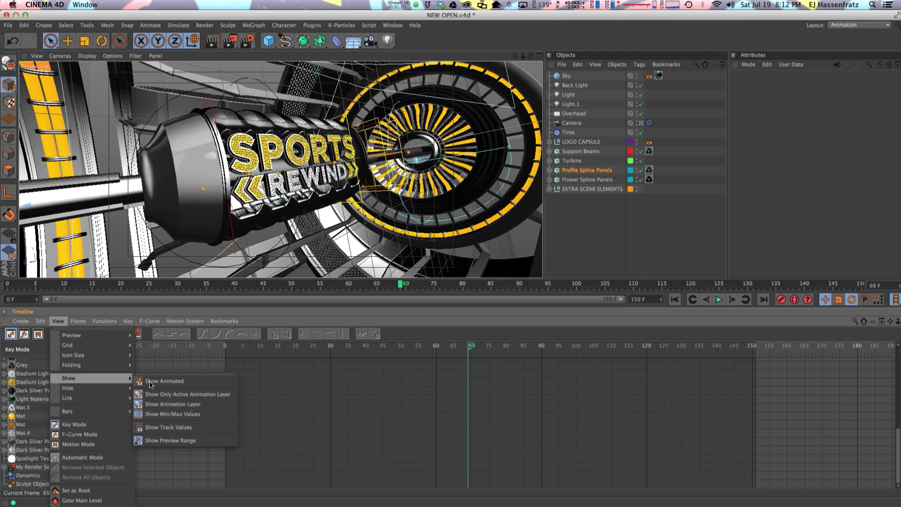
{"action": "left_click", "coordinate": [150, 382]}
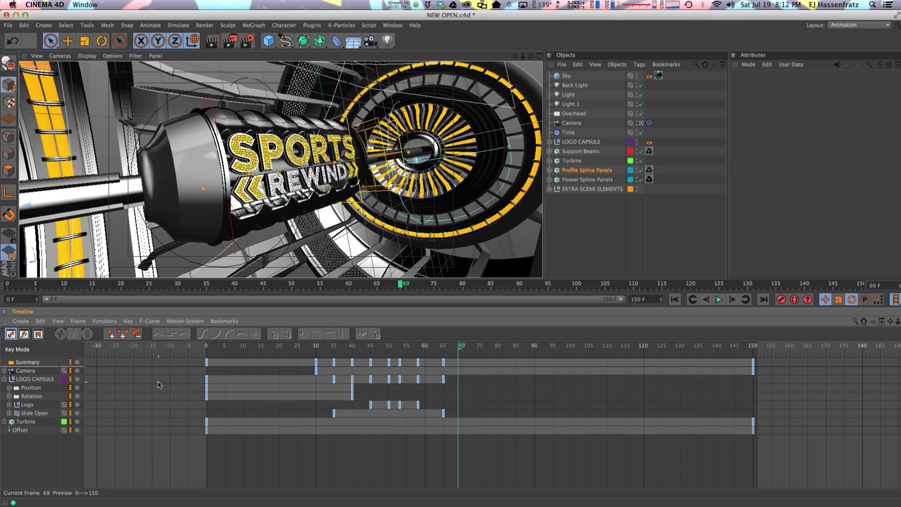
Select LOGO CAPSULE with its child tracks in the timeline and hide the selected elements.
{"action": "left_click", "coordinate": [62, 322]}
{"action": "mouse_move", "coordinate": [74, 384]}
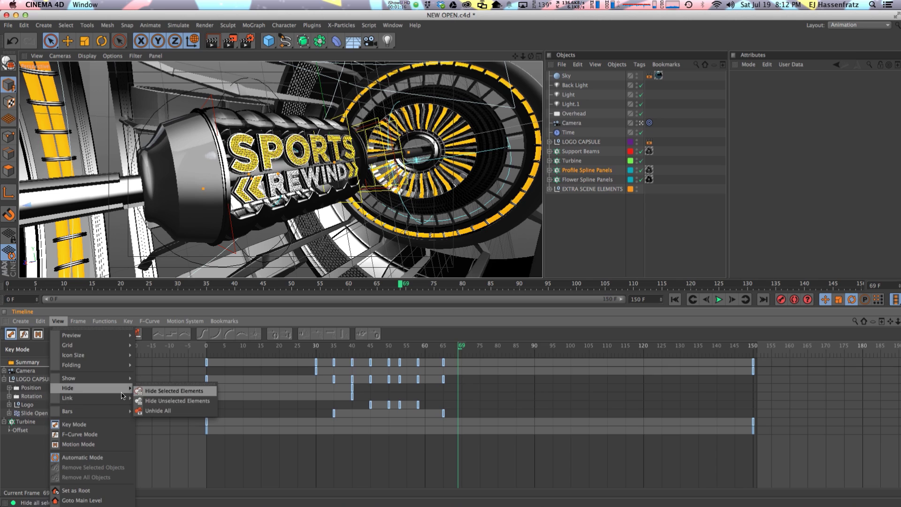
{"action": "left_click", "coordinate": [35, 381]}
{"action": "double_click", "coordinate": [34, 381]}
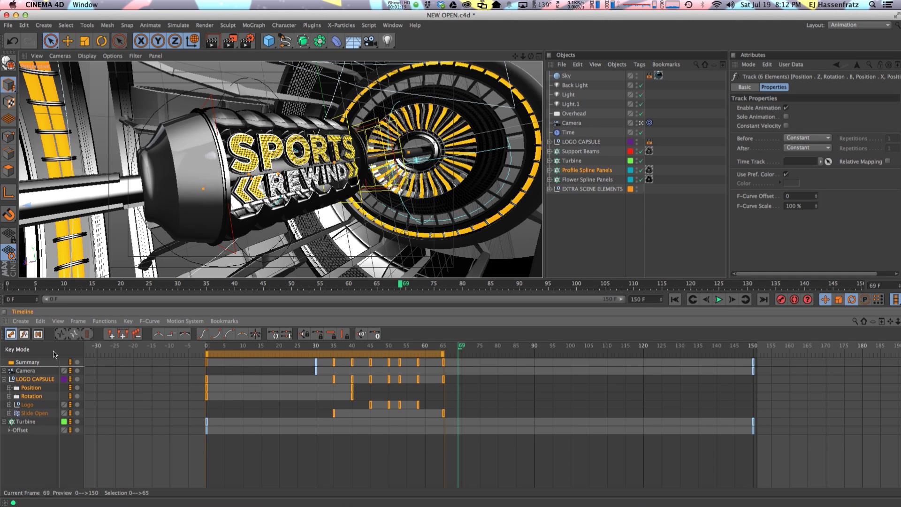
{"action": "left_click", "coordinate": [58, 322]}
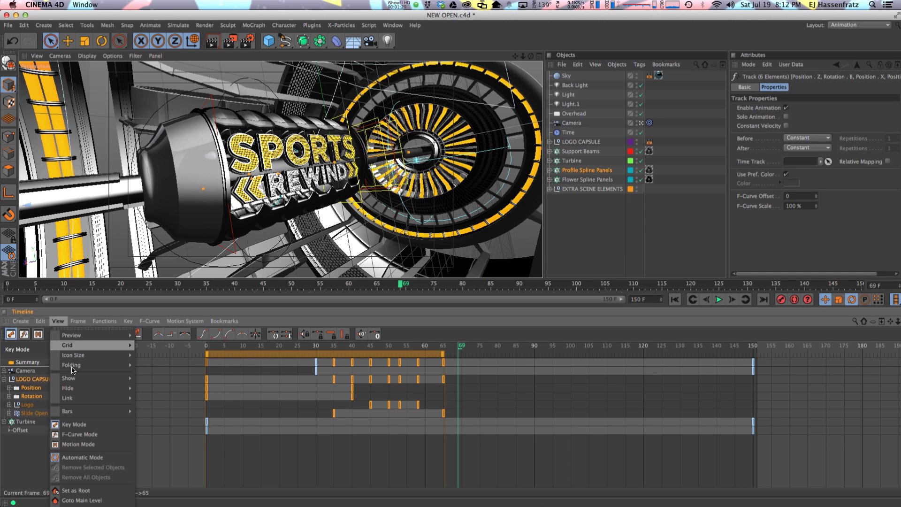
{"action": "mouse_move", "coordinate": [76, 392]}
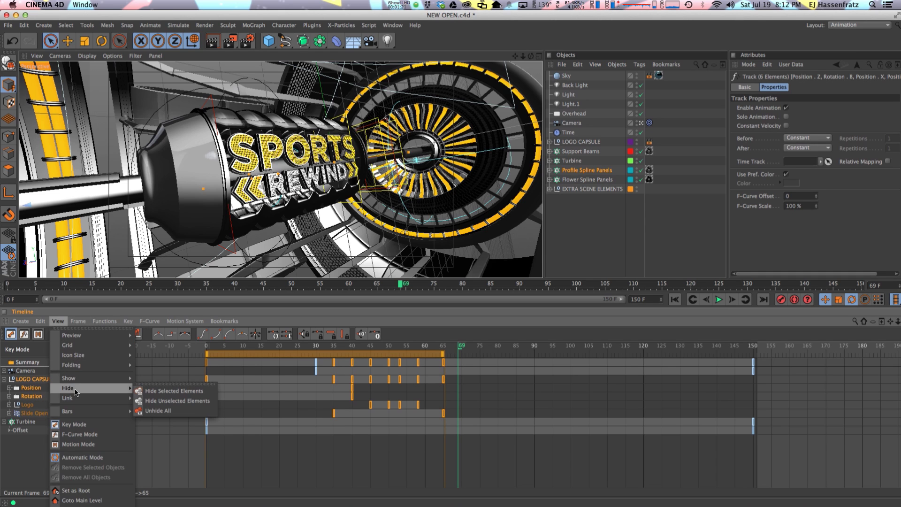
{"action": "left_click", "coordinate": [198, 392]}
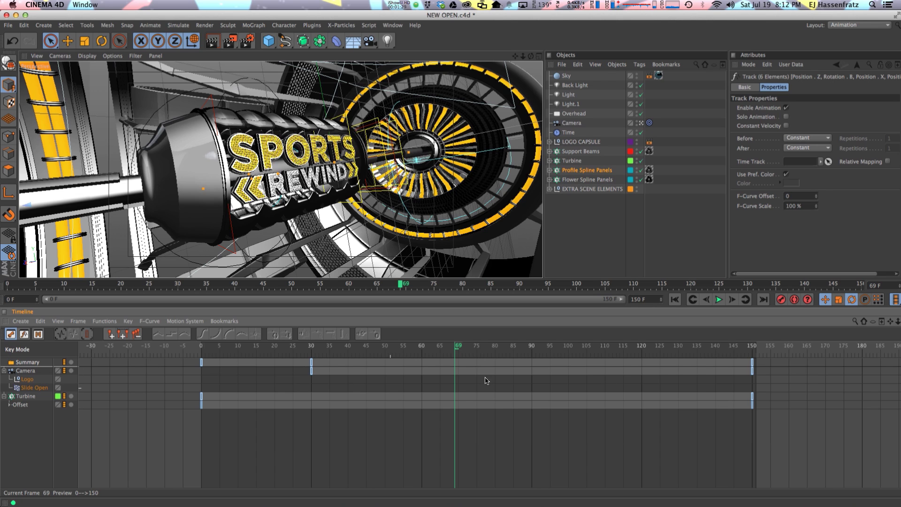
Unhide all hidden timeline elements and clear the LOGO CAPSULE track selection.
{"action": "left_click", "coordinate": [58, 321]}
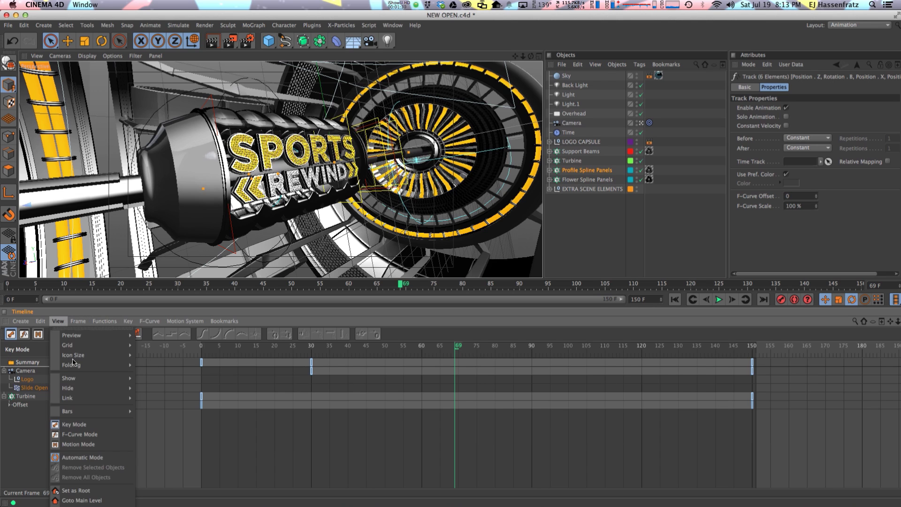
{"action": "mouse_move", "coordinate": [103, 388]}
{"action": "left_click", "coordinate": [192, 412]}
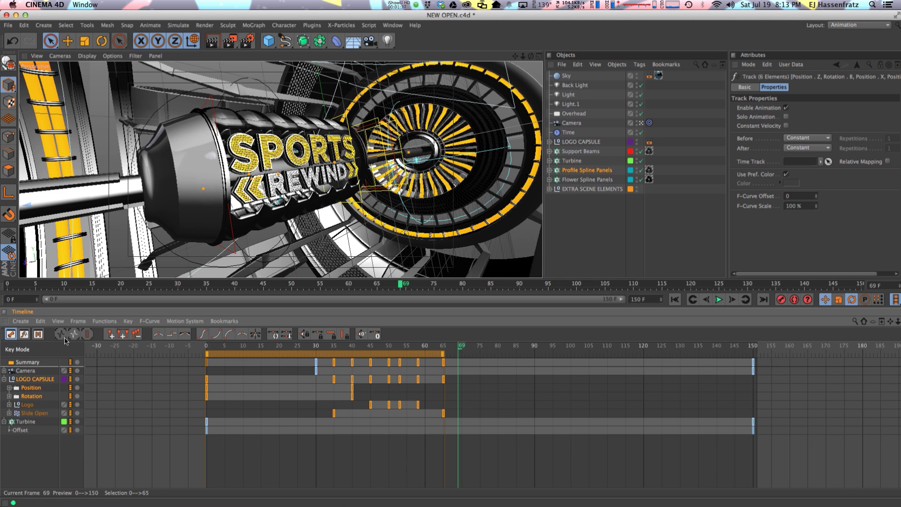
{"action": "left_click", "coordinate": [54, 323]}
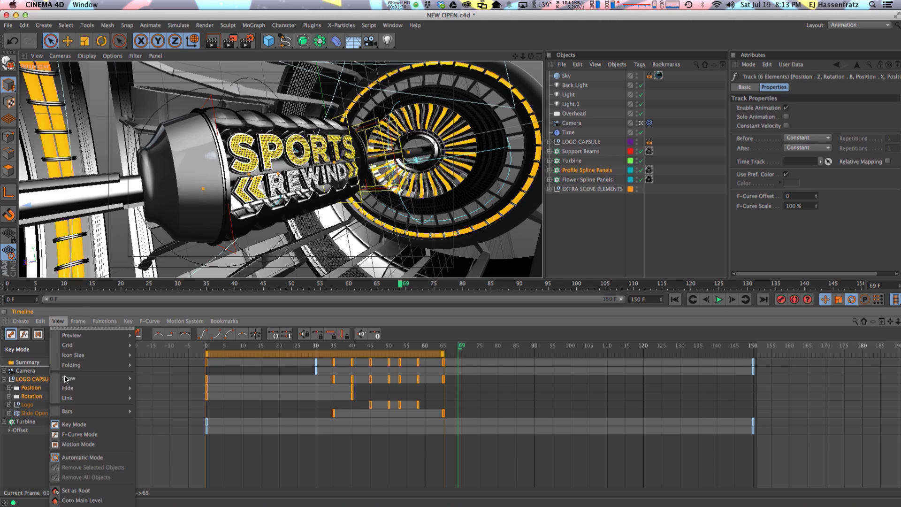
{"action": "mouse_move", "coordinate": [67, 388]}
{"action": "left_click", "coordinate": [29, 376]}
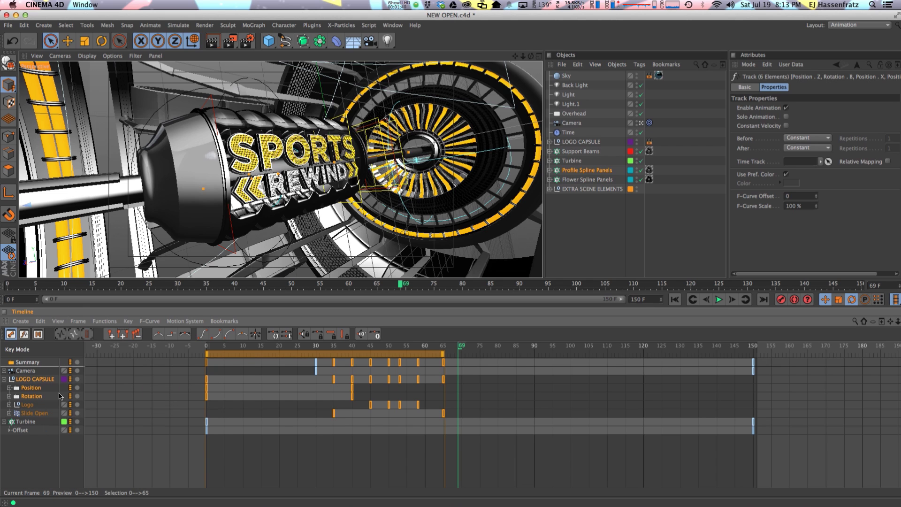
{"action": "left_click", "coordinate": [58, 445]}
Enable Link View with Preview Range for the timeline.
{"action": "left_click", "coordinate": [55, 323]}
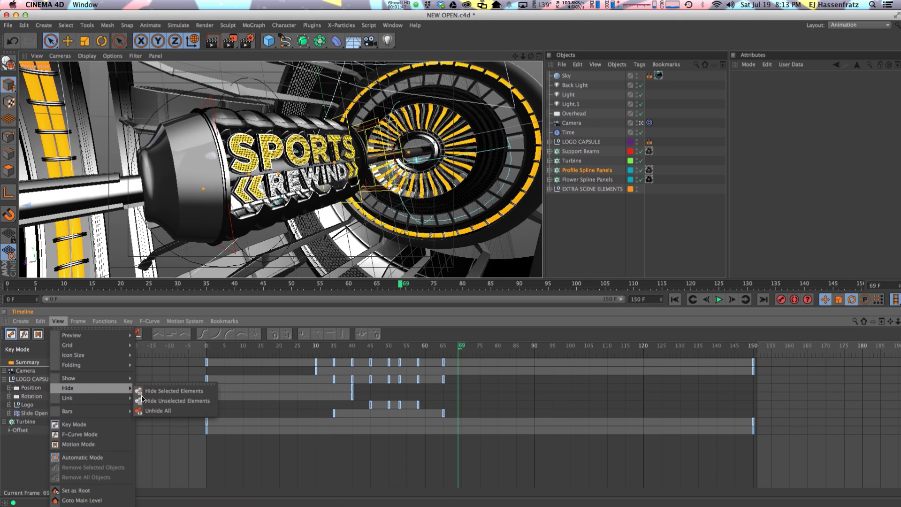
{"action": "mouse_move", "coordinate": [107, 403]}
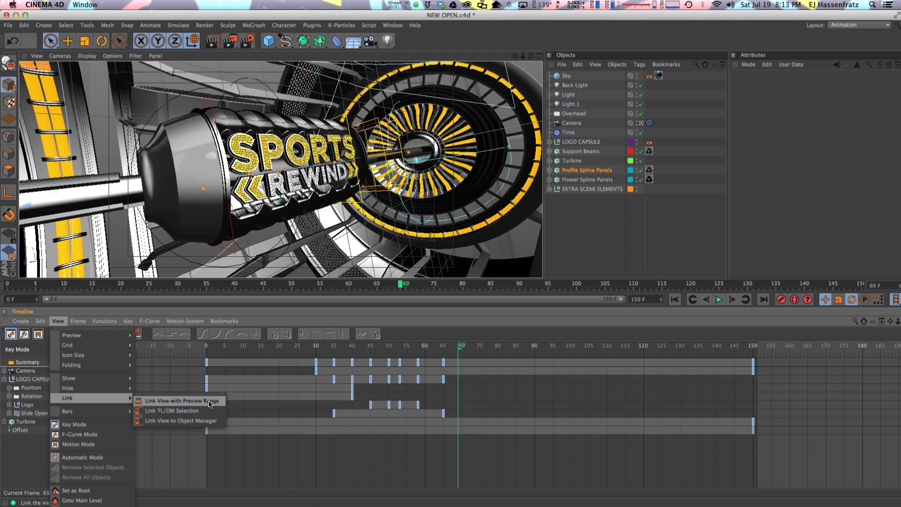
{"action": "left_click", "coordinate": [169, 403]}
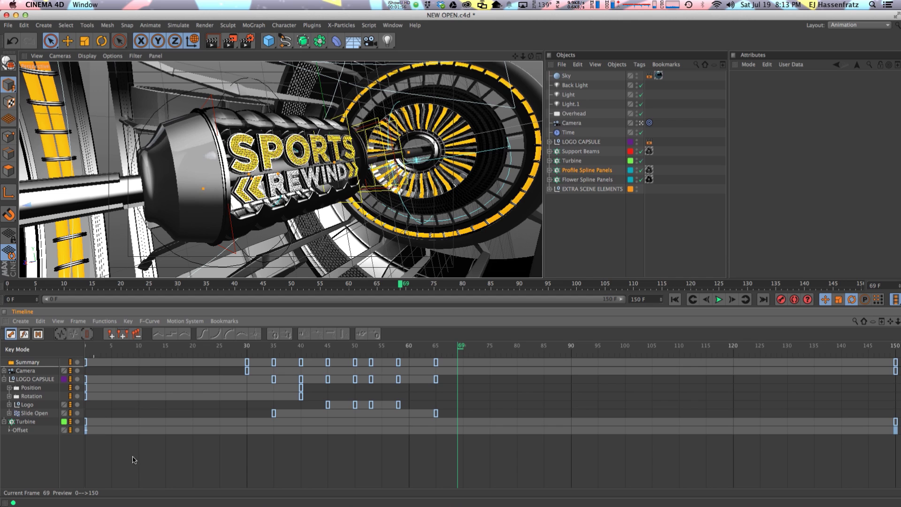
Shorten the end of the preview range to frame 34 and frame 30, and extend it back to frame 150.
{"action": "left_click", "coordinate": [896, 370]}
{"action": "left_click_drag", "start_coordinate": [622, 300], "coordinate": [183, 301]}
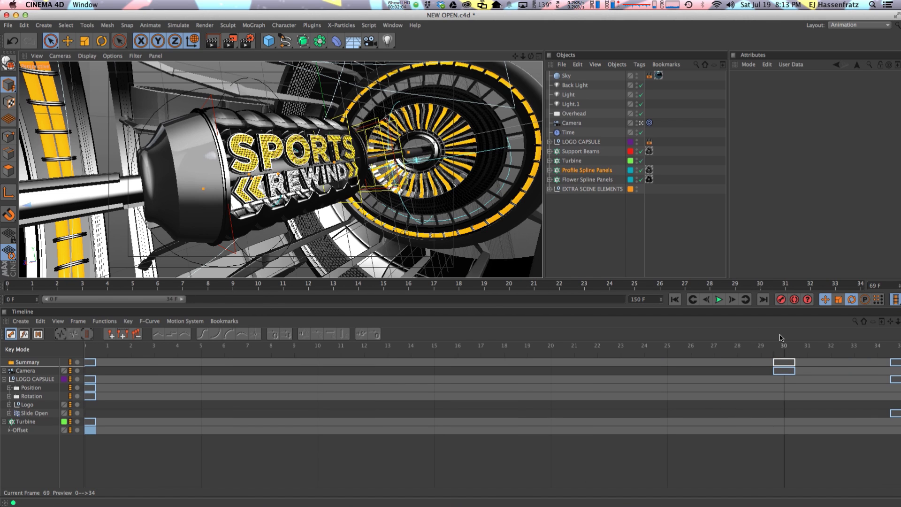
{"action": "left_click", "coordinate": [784, 362]}
{"action": "left_click_drag", "start_coordinate": [187, 297], "coordinate": [169, 301]}
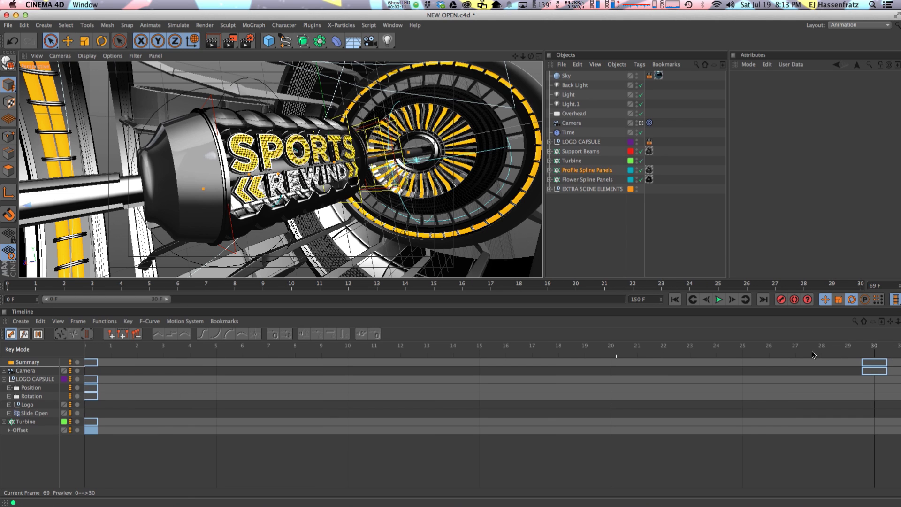
{"action": "left_click", "coordinate": [875, 371]}
{"action": "left_click_drag", "start_coordinate": [168, 302], "coordinate": [624, 300]}
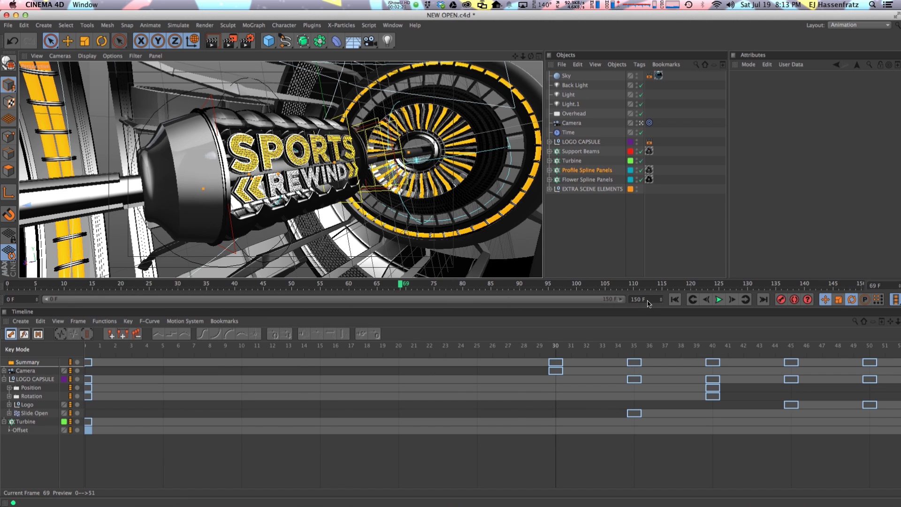
Toggle Link View with Preview Range and enable Link TL/OM Selection for the timeline.
{"action": "left_click", "coordinate": [58, 321]}
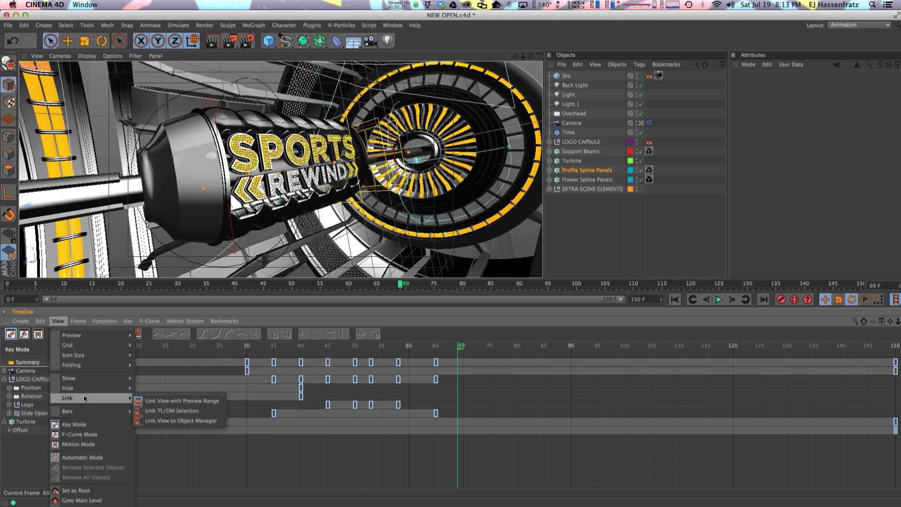
{"action": "left_click", "coordinate": [169, 399]}
{"action": "left_click", "coordinate": [66, 322]}
{"action": "mouse_move", "coordinate": [70, 399]}
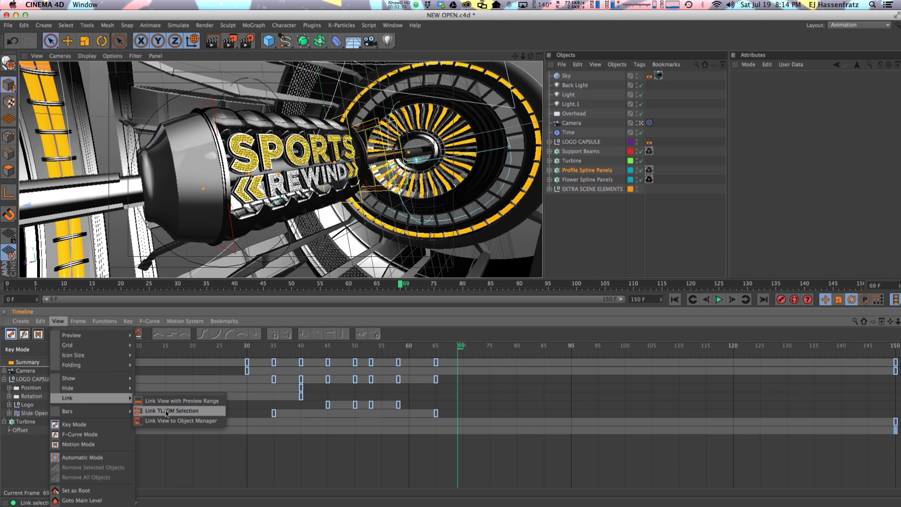
{"action": "left_click", "coordinate": [204, 412]}
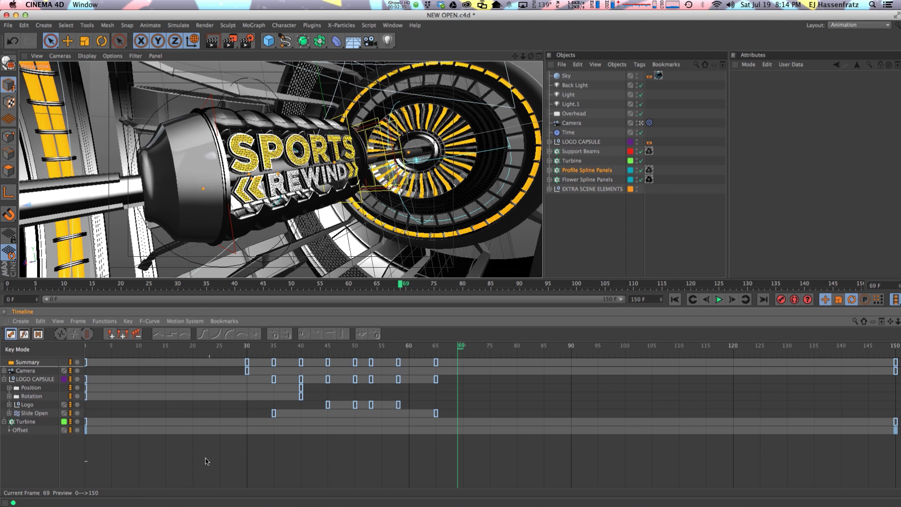
Select the Turbine, Light.1 and Camera objects in turn, and expand the Camera's Rotation tracks in the timeline.
{"action": "left_click", "coordinate": [573, 161]}
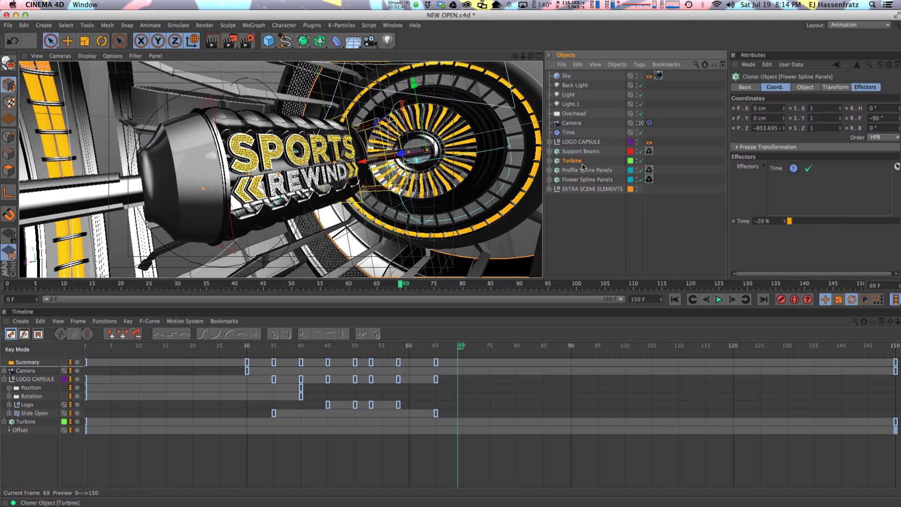
{"action": "left_click", "coordinate": [570, 105]}
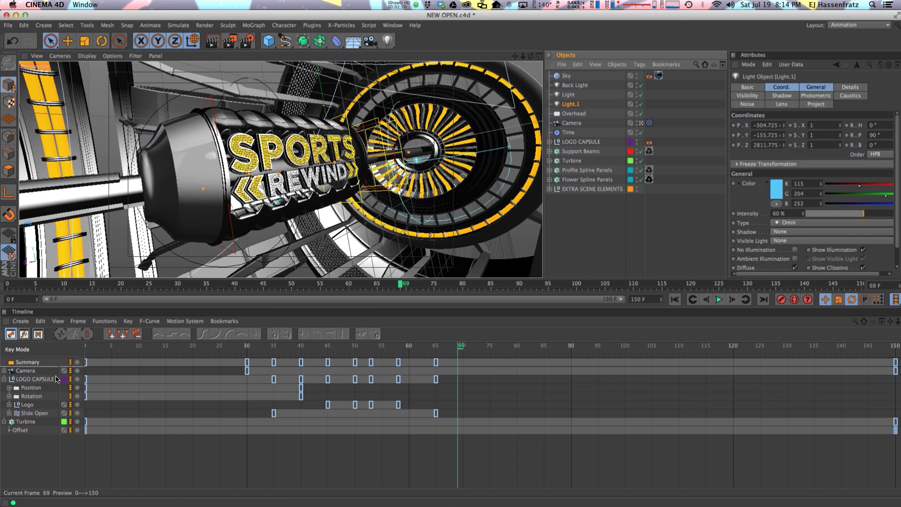
{"action": "left_click", "coordinate": [572, 123]}
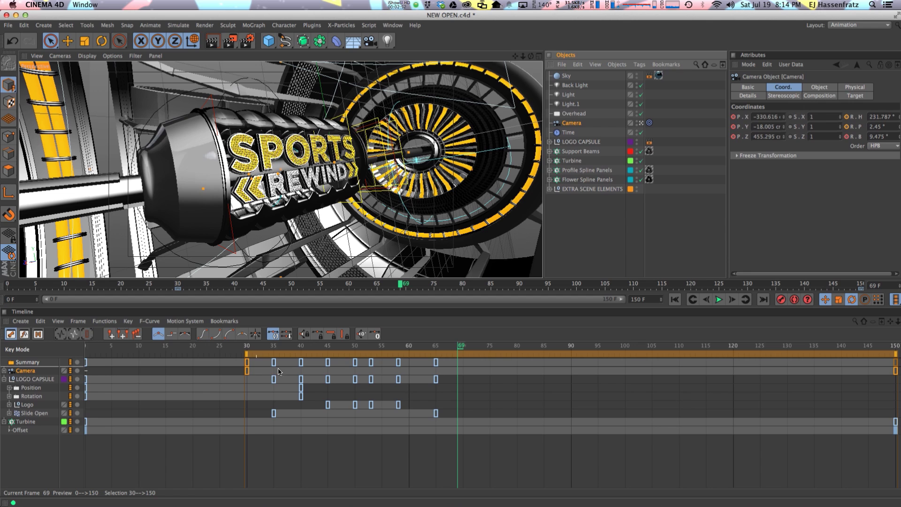
{"action": "left_click", "coordinate": [4, 371]}
{"action": "left_click", "coordinate": [9, 388]}
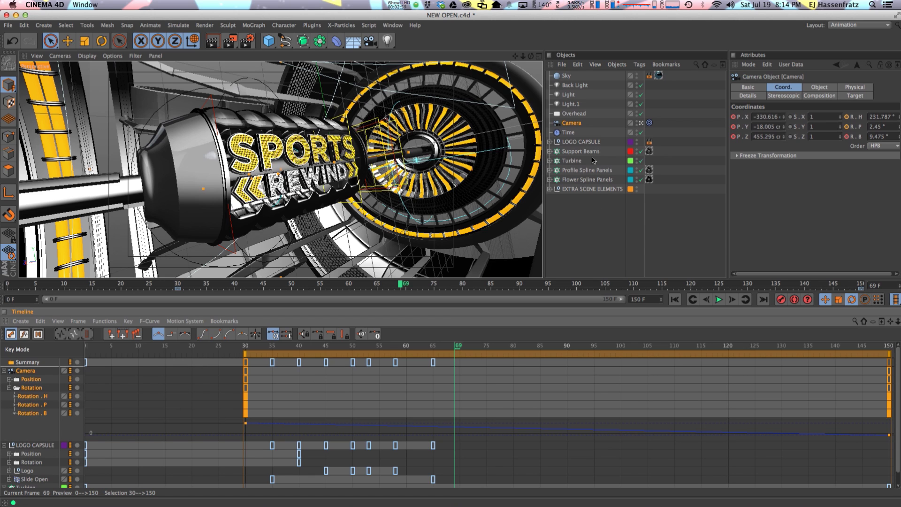
Enable Link View to Object Manager for the timeline and select the LOGO CAPSULE object.
{"action": "left_click", "coordinate": [58, 322]}
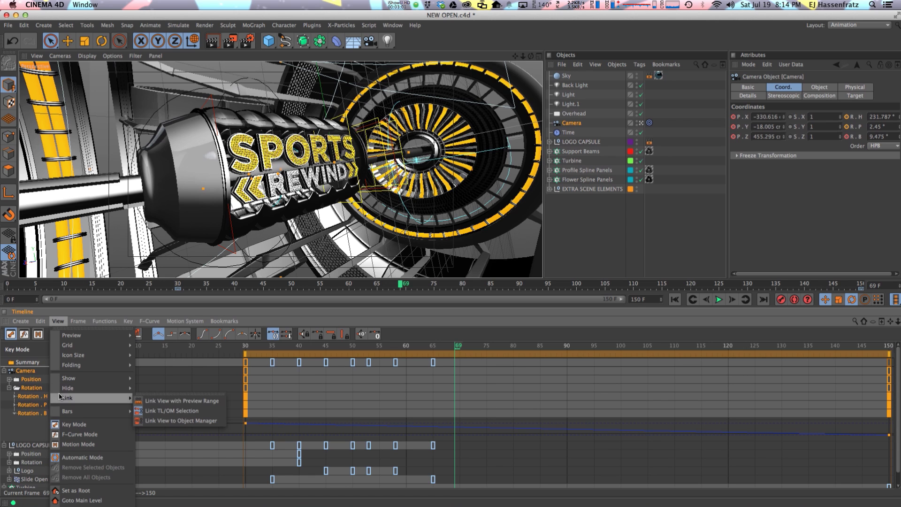
{"action": "left_click", "coordinate": [186, 420]}
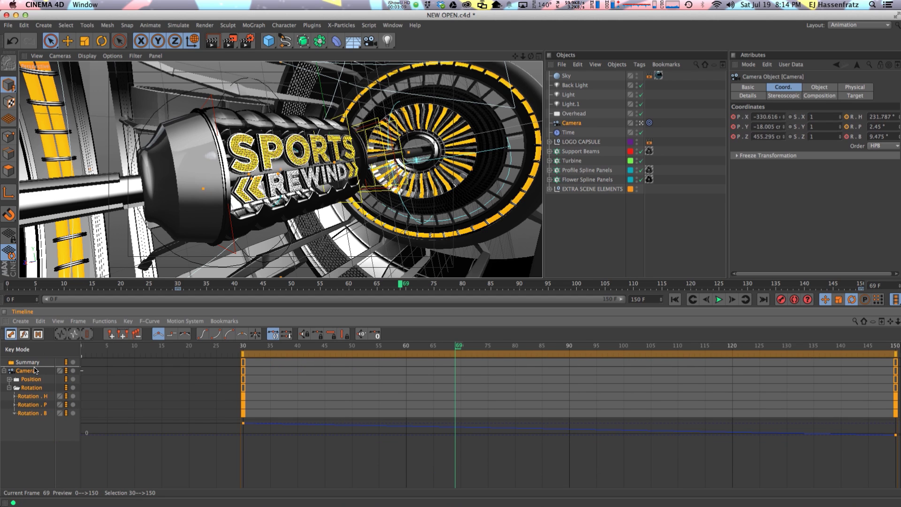
{"action": "left_click", "coordinate": [575, 142]}
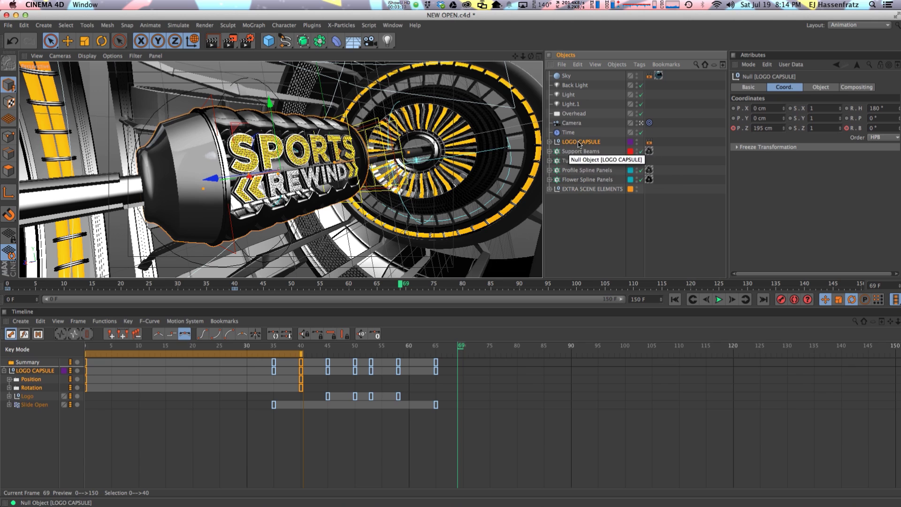
Expand the LOGO CAPSULE hierarchy in the object list to examine its child objects.
{"action": "left_click", "coordinate": [550, 142]}
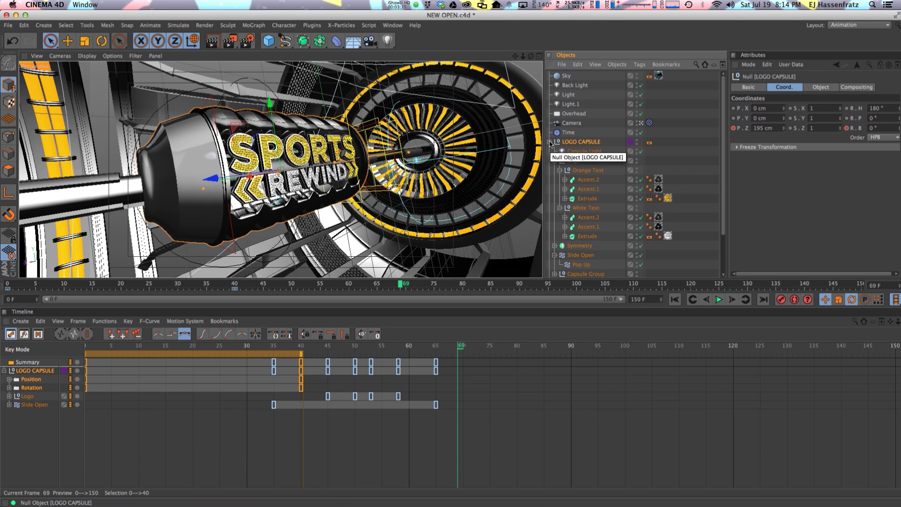
{"action": "left_click", "coordinate": [550, 142]}
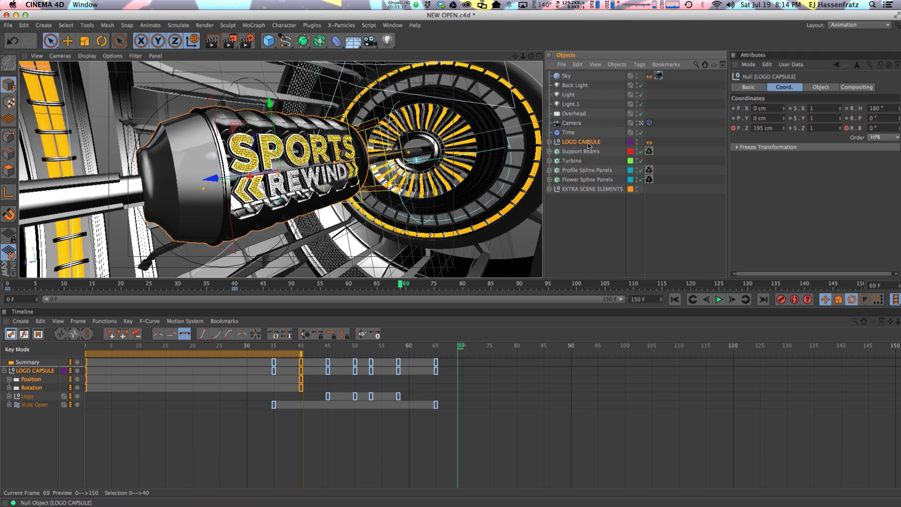
{"action": "left_click", "coordinate": [550, 141]}
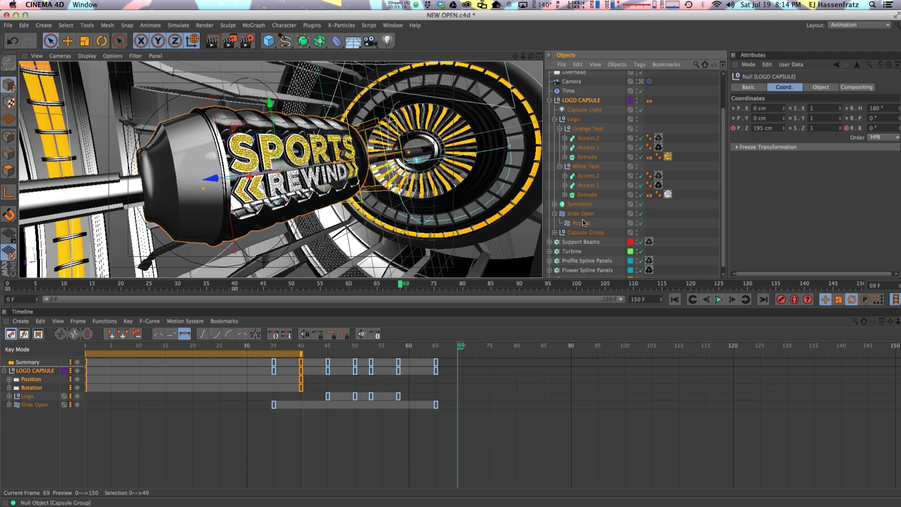
Collapse the LOGO CAPSULE hierarchy in the object list and select all objects from LOGO CAPSULE through EXTRA SCENE ELEMENTS.
{"action": "left_click", "coordinate": [550, 142]}
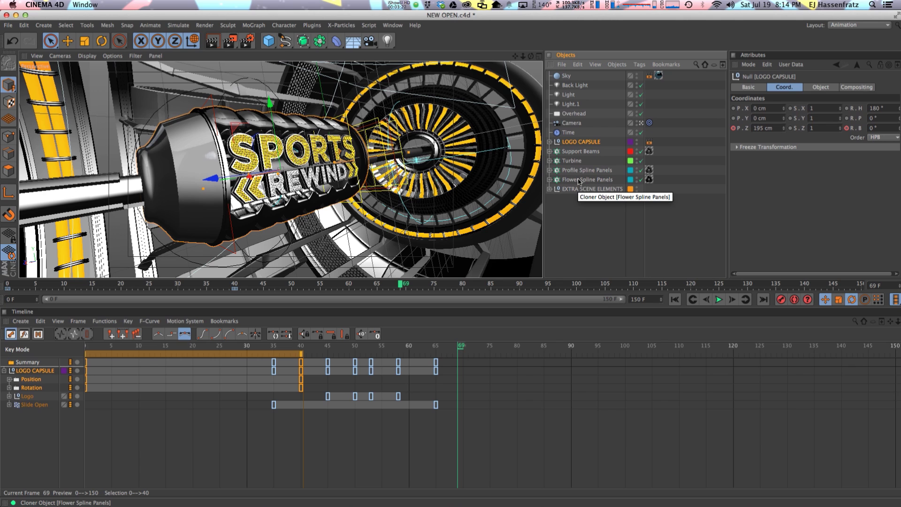
{"action": "left_click_drag", "start_coordinate": [586, 216], "coordinate": [558, 141]}
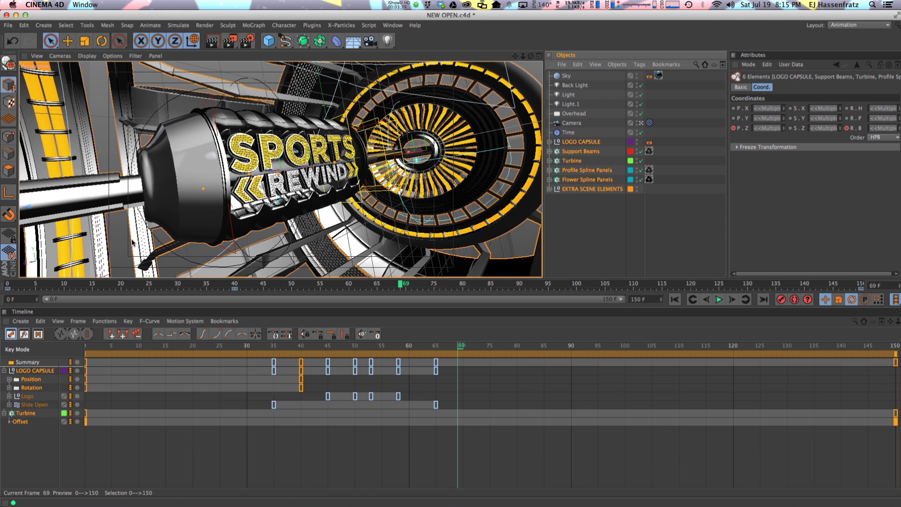
Disable Link TL/OM Selection and Link View to Object Manager for the timeline.
{"action": "left_click", "coordinate": [58, 321]}
{"action": "mouse_move", "coordinate": [84, 399]}
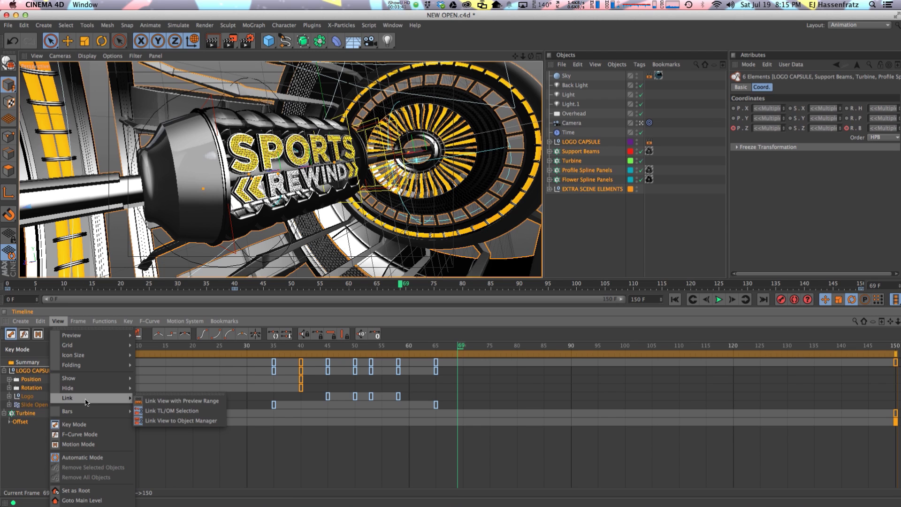
{"action": "left_click", "coordinate": [172, 412]}
{"action": "left_click", "coordinate": [57, 322]}
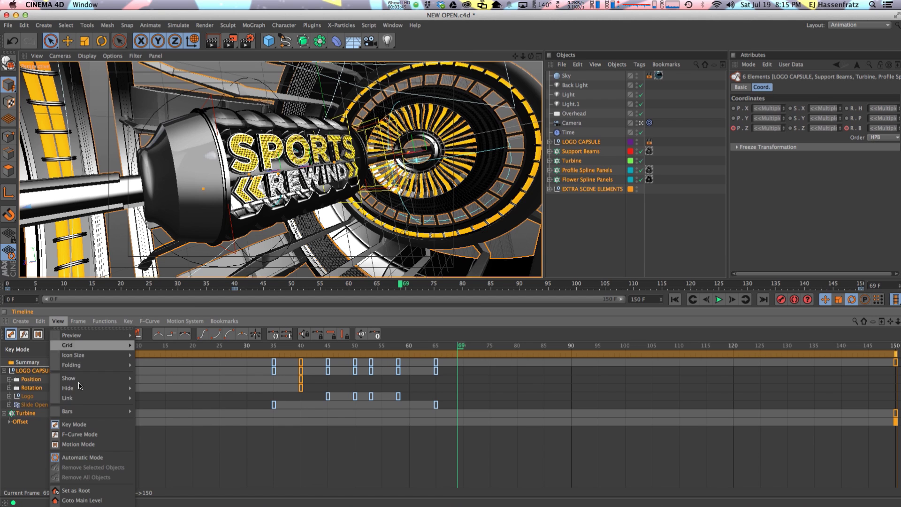
{"action": "mouse_move", "coordinate": [84, 400]}
{"action": "left_click", "coordinate": [162, 422]}
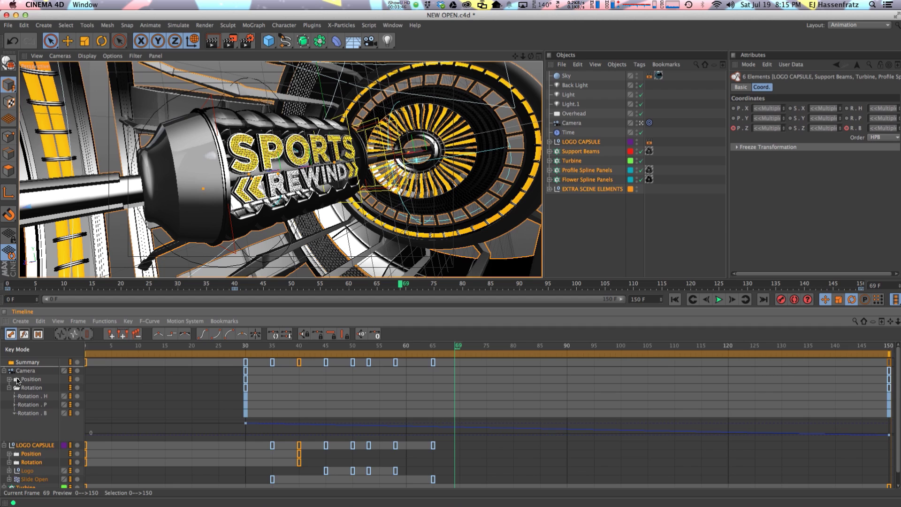
Select the LOGO CAPSULE keys in the timeline and collapse every element with Fold All.
{"action": "left_click", "coordinate": [5, 371]}
{"action": "left_click_drag", "start_coordinate": [84, 375], "coordinate": [453, 420]}
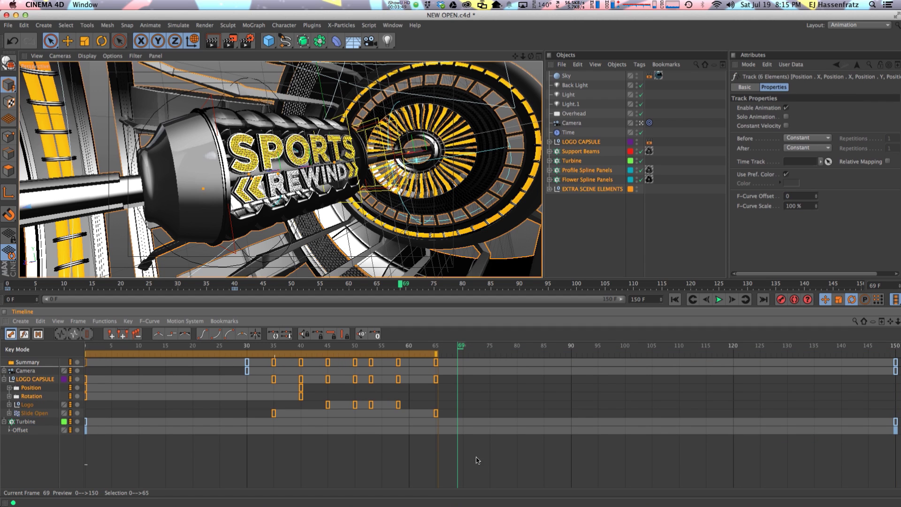
{"action": "left_click", "coordinate": [59, 322]}
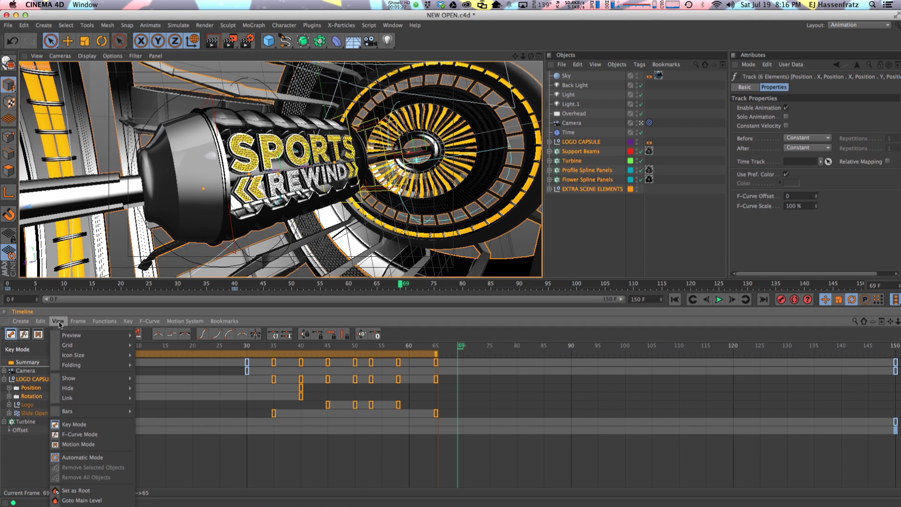
{"action": "mouse_move", "coordinate": [80, 370]}
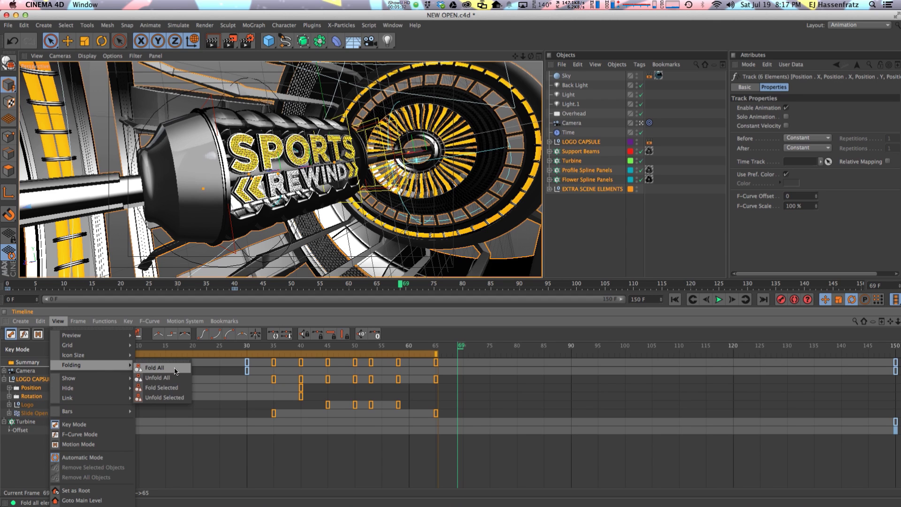
{"action": "left_click", "coordinate": [175, 372]}
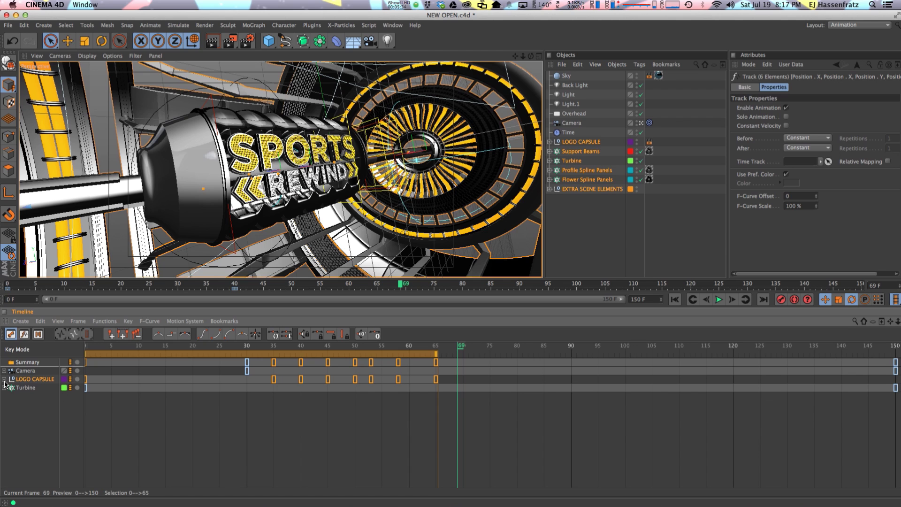
Select the Camera, LOGO CAPSULE and Turbine rows one after another in the timeline, ending on Camera.
{"action": "left_click", "coordinate": [27, 371]}
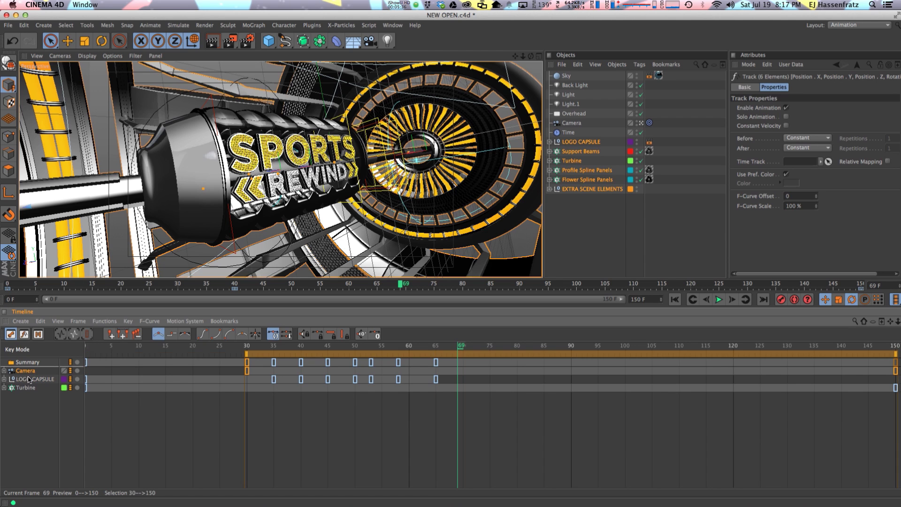
{"action": "left_click", "coordinate": [28, 379]}
{"action": "left_click", "coordinate": [27, 388]}
{"action": "left_click", "coordinate": [28, 379]}
{"action": "left_click", "coordinate": [27, 371]}
{"action": "left_click", "coordinate": [25, 389]}
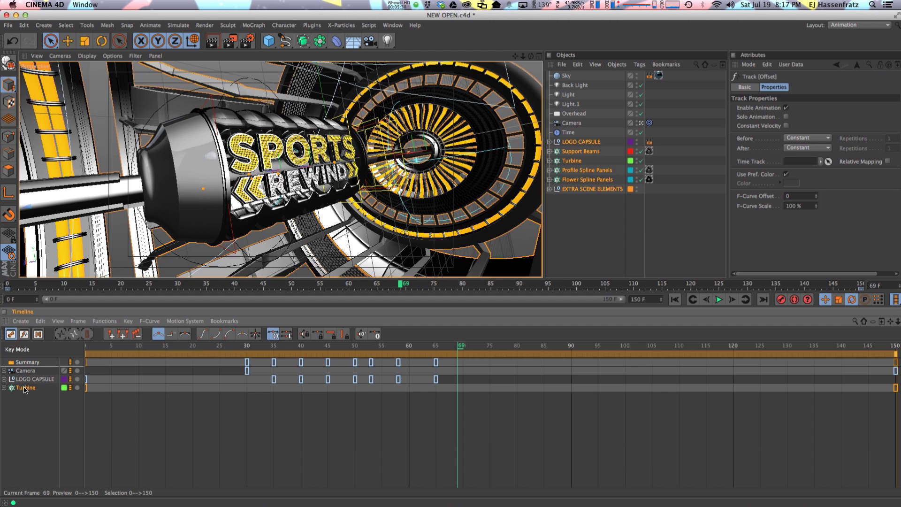
{"action": "left_click", "coordinate": [25, 379]}
{"action": "left_click", "coordinate": [25, 371]}
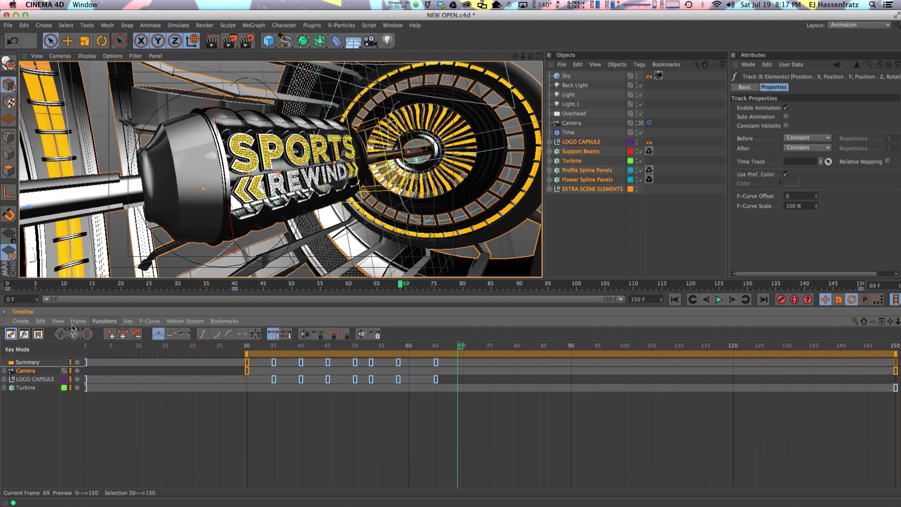
Select the Camera, LOGO CAPSULE and Turbine rows together and expand every timeline element with Unfold All.
{"action": "left_click_drag", "start_coordinate": [33, 405], "coordinate": [18, 366]}
{"action": "left_click", "coordinate": [57, 321]}
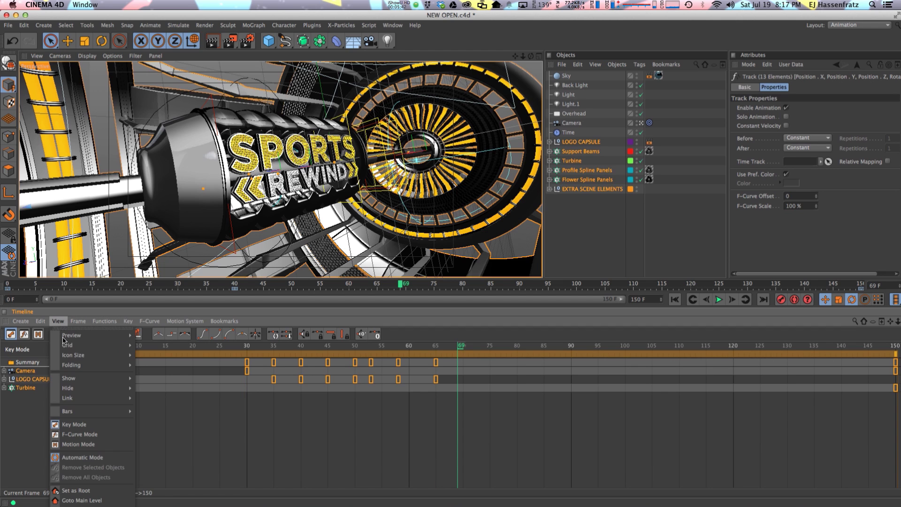
{"action": "mouse_move", "coordinate": [94, 364]}
{"action": "left_click", "coordinate": [165, 378]}
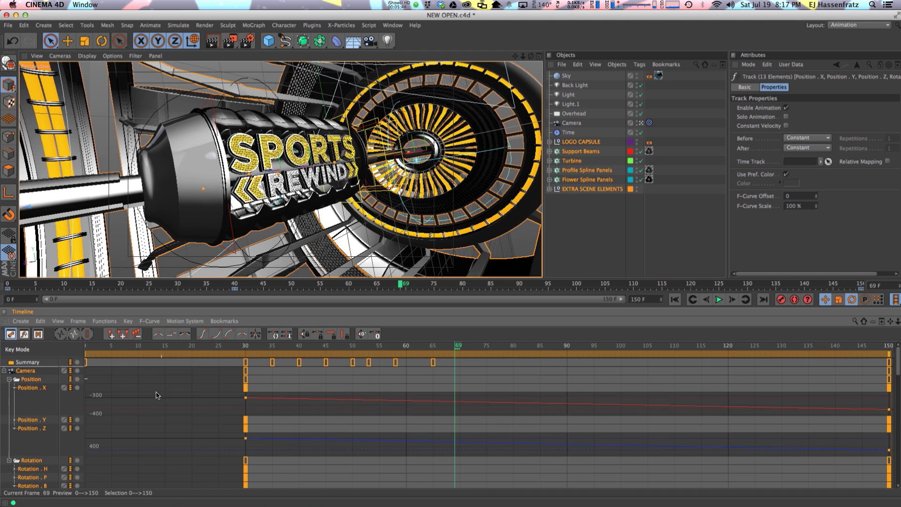
Examine the unfolded Position, Rotation and Offset tracks of the Camera, LOGO CAPSULE and Turbine in the timeline.
{"action": "scroll", "coordinate": [157, 399], "scroll_direction": "down", "scroll_amount": 5}
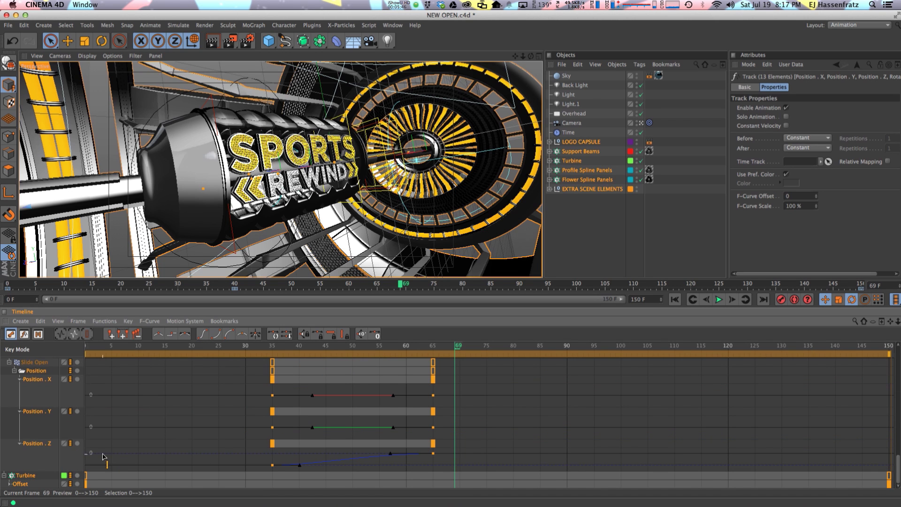
{"action": "scroll", "coordinate": [89, 458], "scroll_direction": "up", "scroll_amount": 10}
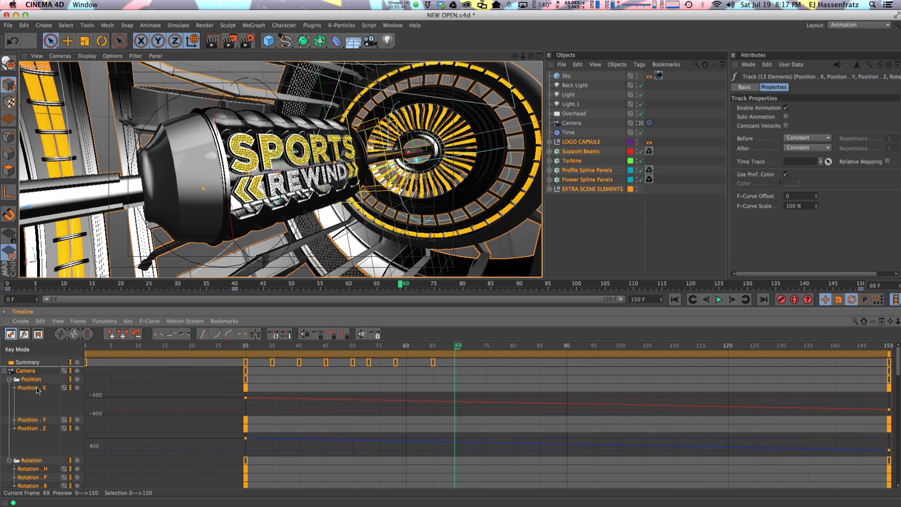
{"action": "scroll", "coordinate": [29, 430], "scroll_direction": "down", "scroll_amount": 2}
{"action": "scroll", "coordinate": [28, 435], "scroll_direction": "down", "scroll_amount": 3}
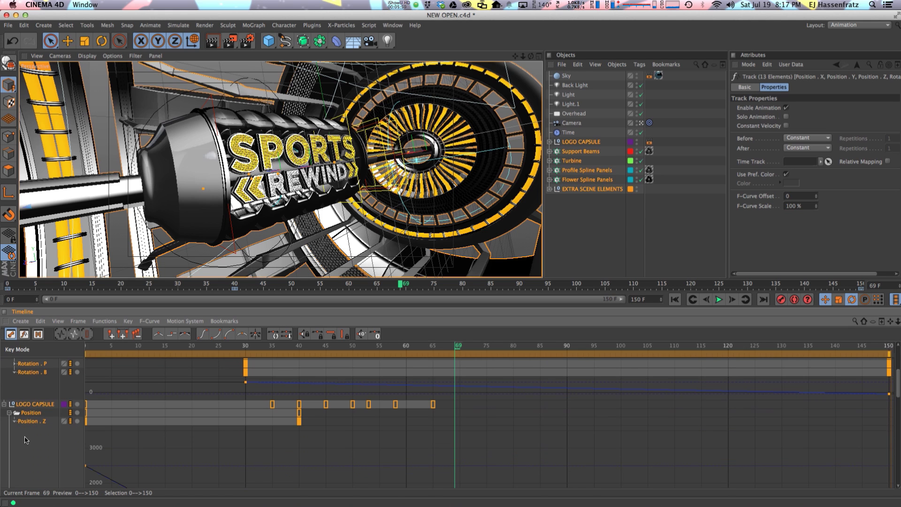
{"action": "scroll", "coordinate": [28, 425], "scroll_direction": "down", "scroll_amount": 6}
{"action": "scroll", "coordinate": [28, 430], "scroll_direction": "up", "scroll_amount": 4}
{"action": "scroll", "coordinate": [46, 425], "scroll_direction": "down", "scroll_amount": 4}
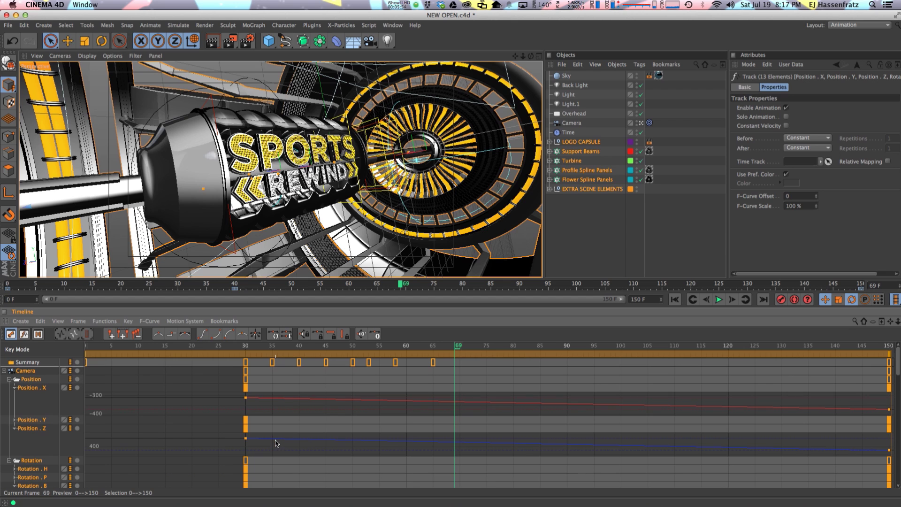
{"action": "scroll", "coordinate": [305, 445], "scroll_direction": "up", "scroll_amount": 10}
Collapse the selected timeline elements with Fold Selected and clear the timeline selection.
{"action": "left_click", "coordinate": [58, 321]}
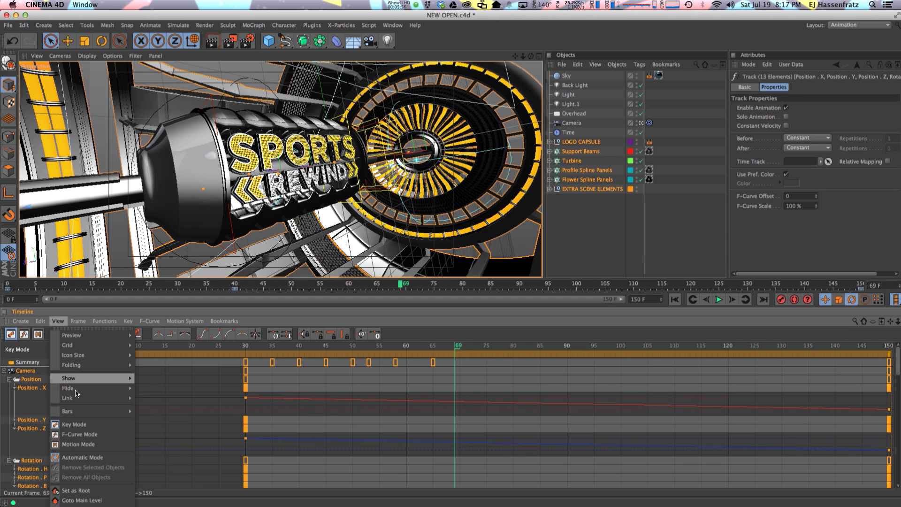
{"action": "mouse_move", "coordinate": [77, 364]}
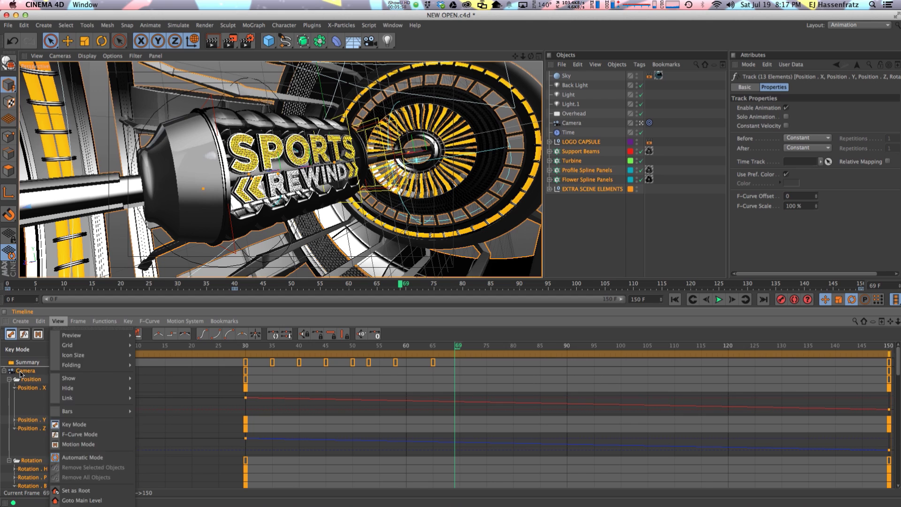
{"action": "left_click", "coordinate": [23, 374]}
{"action": "left_click", "coordinate": [87, 324]}
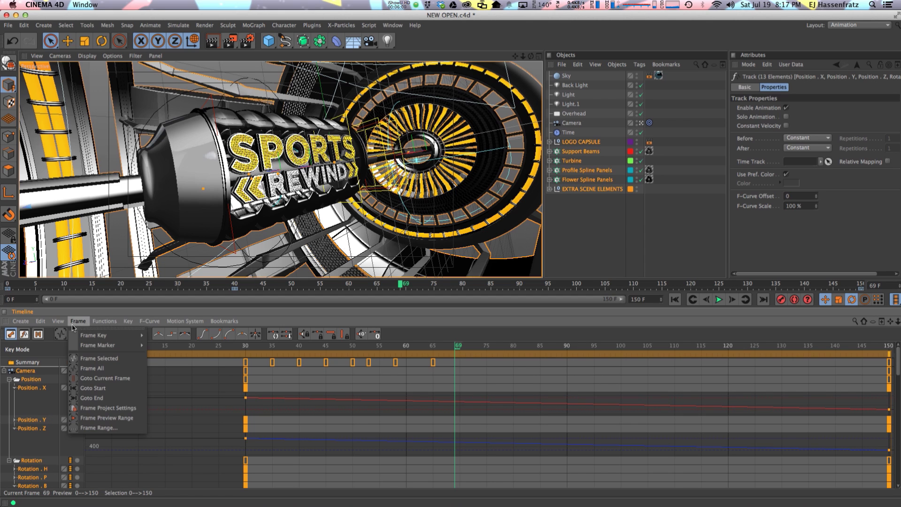
{"action": "left_click", "coordinate": [72, 326]}
{"action": "left_click", "coordinate": [80, 323]}
{"action": "mouse_move", "coordinate": [65, 325]}
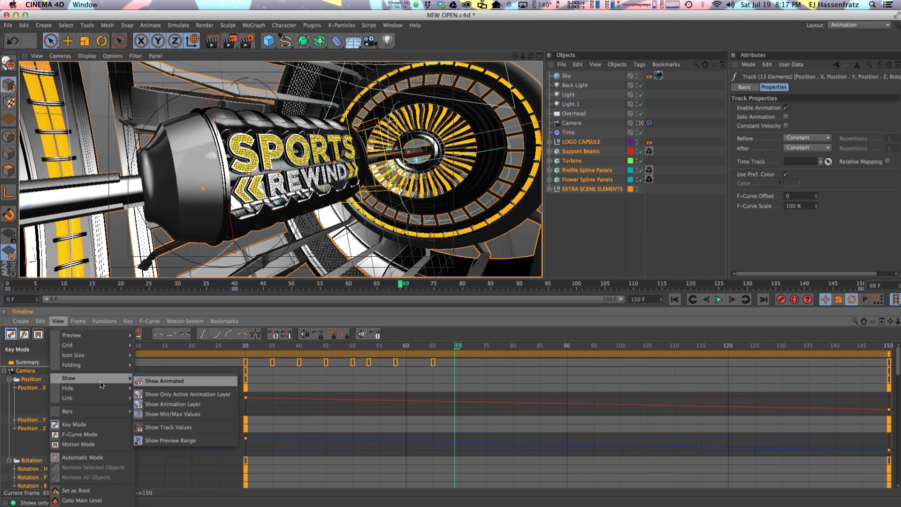
{"action": "mouse_move", "coordinate": [89, 366]}
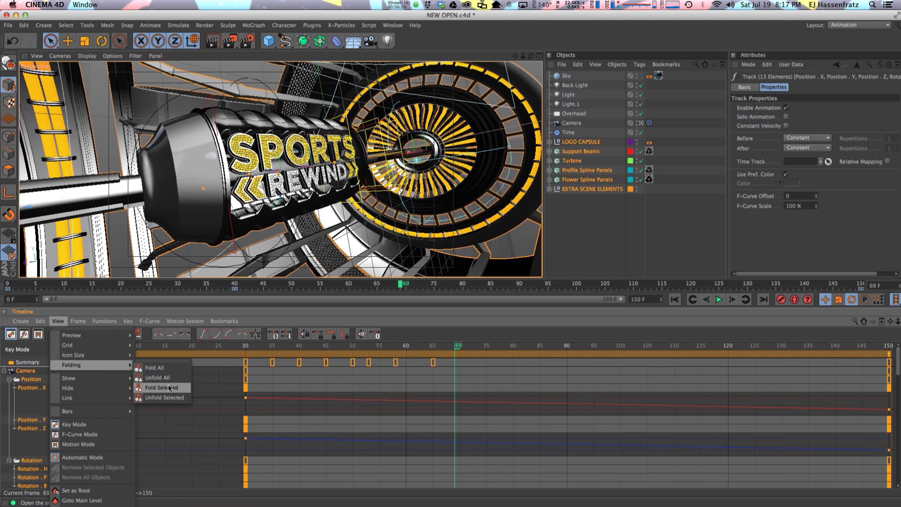
{"action": "left_click", "coordinate": [169, 387]}
{"action": "left_click", "coordinate": [108, 408]}
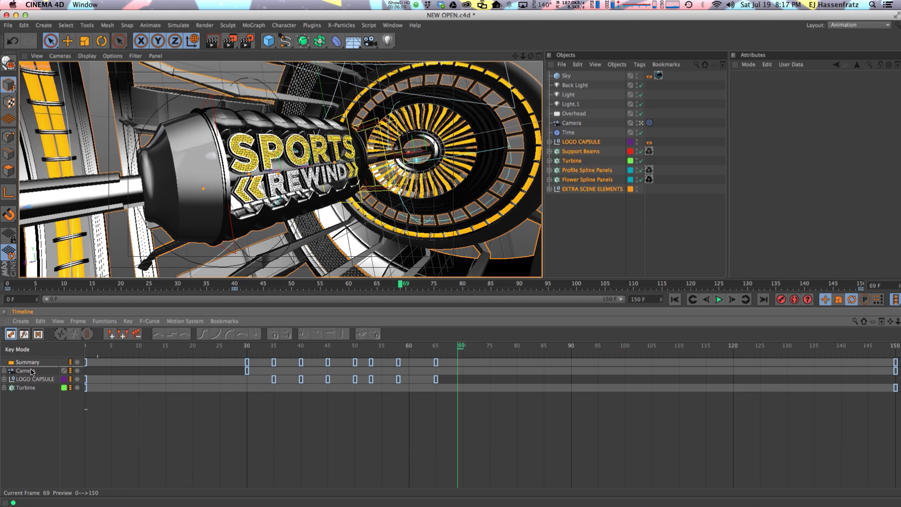
Select the Camera in the timeline and expand it down to its individual Position tracks.
{"action": "left_click", "coordinate": [31, 370]}
{"action": "left_click", "coordinate": [3, 371]}
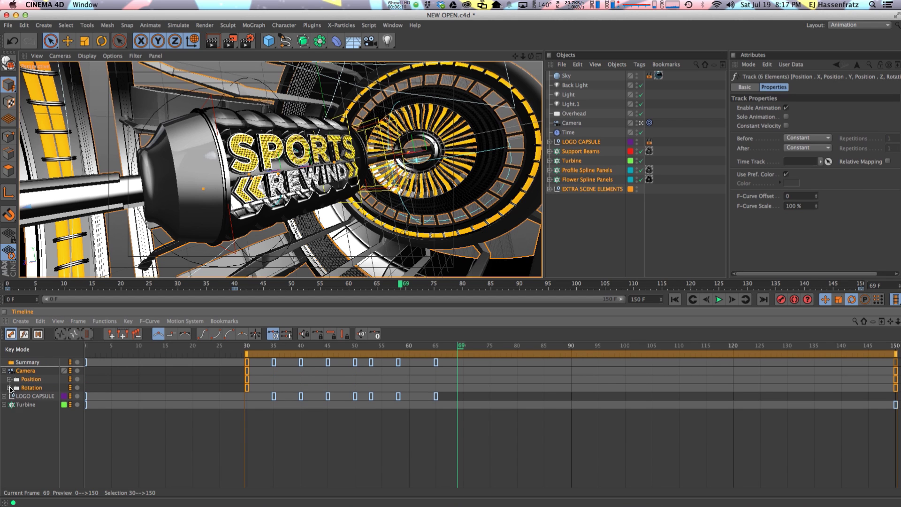
{"action": "left_click", "coordinate": [15, 388]}
Collapse only the selected Camera's tracks with Fold Selected.
{"action": "left_click", "coordinate": [73, 322]}
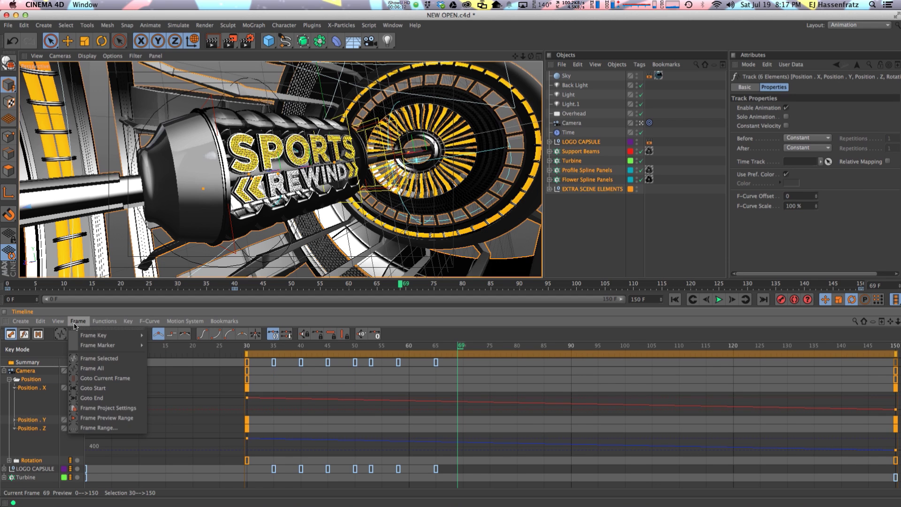
{"action": "mouse_move", "coordinate": [58, 322]}
{"action": "mouse_move", "coordinate": [71, 366]}
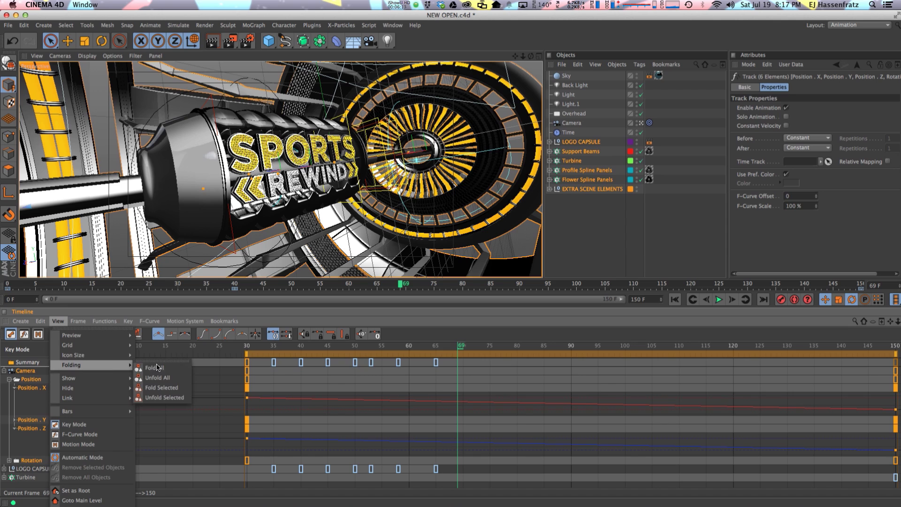
{"action": "left_click", "coordinate": [167, 387]}
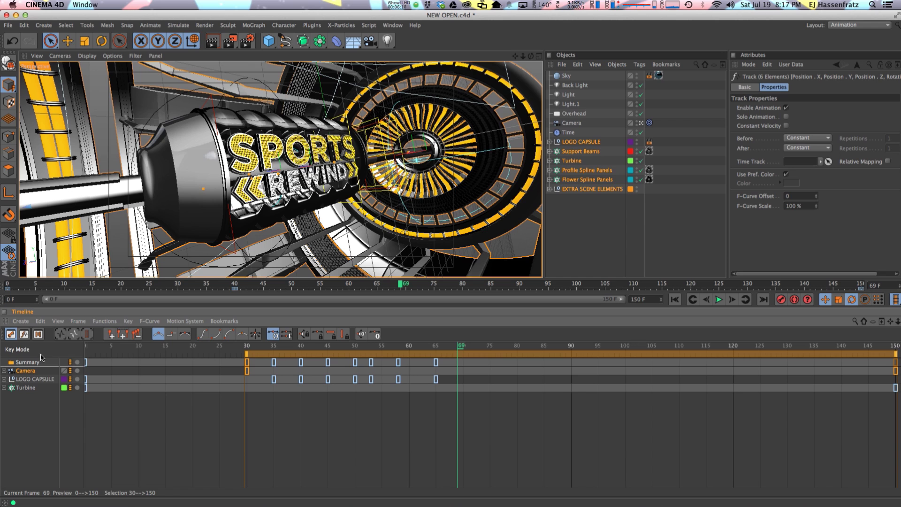
Expand the Camera's tracks with Unfold Selected to review them, and collapse the Camera again with nothing selected.
{"action": "left_click", "coordinate": [58, 321]}
{"action": "mouse_move", "coordinate": [69, 365]}
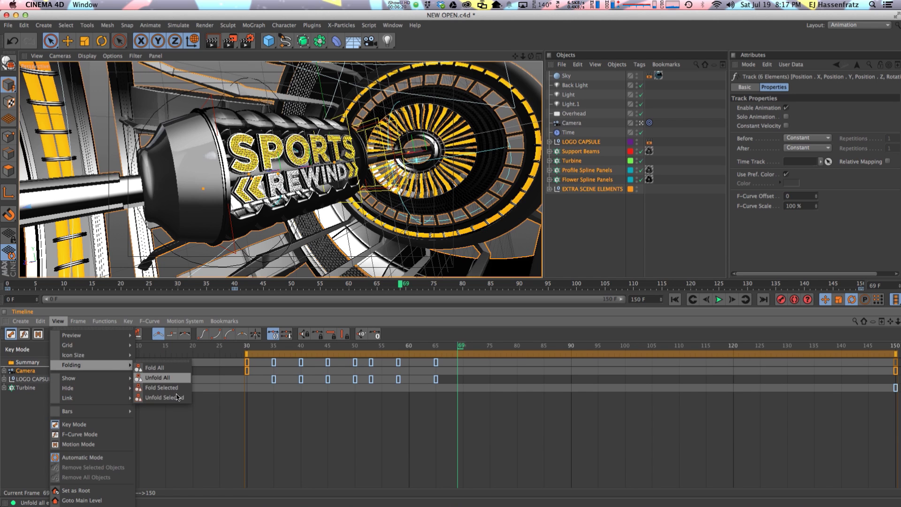
{"action": "left_click", "coordinate": [162, 397]}
{"action": "scroll", "coordinate": [85, 393], "scroll_direction": "down", "scroll_amount": 3}
{"action": "scroll", "coordinate": [85, 392], "scroll_direction": "up", "scroll_amount": 3}
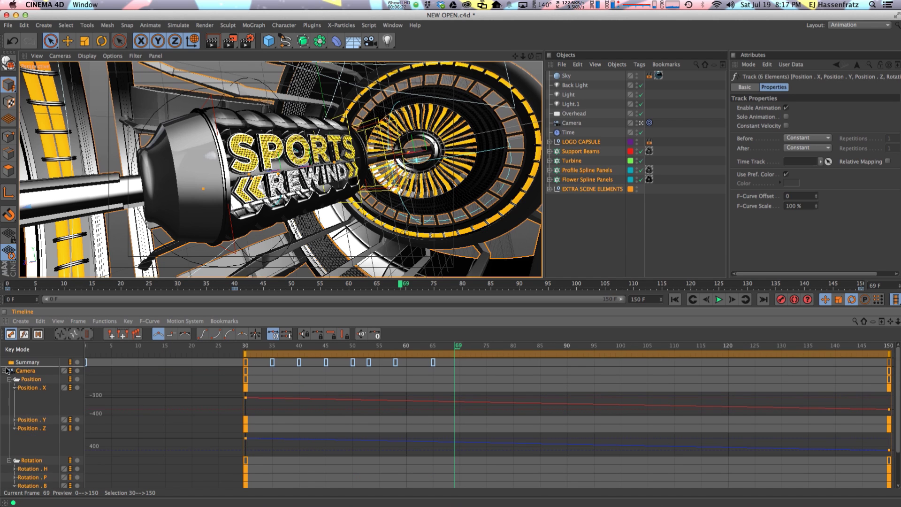
{"action": "scroll", "coordinate": [31, 400], "scroll_direction": "down", "scroll_amount": 3}
{"action": "scroll", "coordinate": [32, 408], "scroll_direction": "up", "scroll_amount": 3}
{"action": "scroll", "coordinate": [94, 416], "scroll_direction": "down", "scroll_amount": 3}
{"action": "scroll", "coordinate": [21, 383], "scroll_direction": "up", "scroll_amount": 3}
{"action": "left_click", "coordinate": [4, 371]}
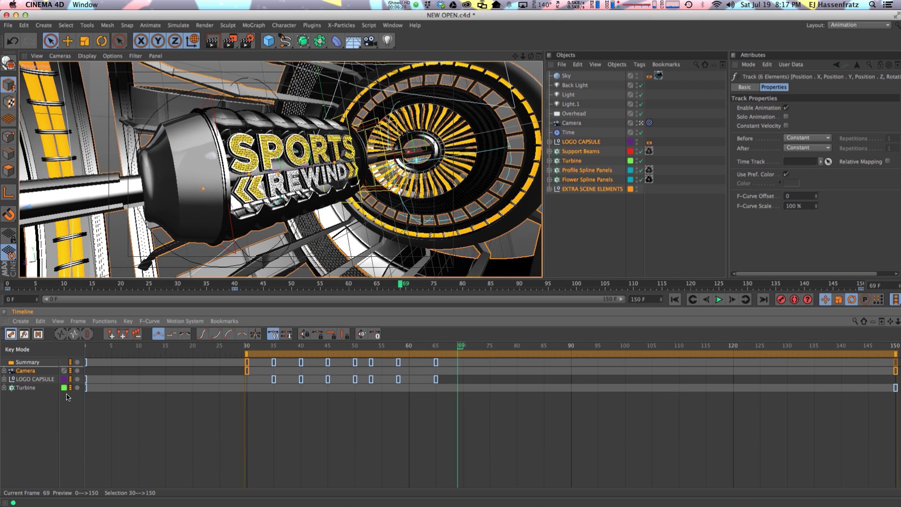
{"action": "left_click", "coordinate": [48, 416]}
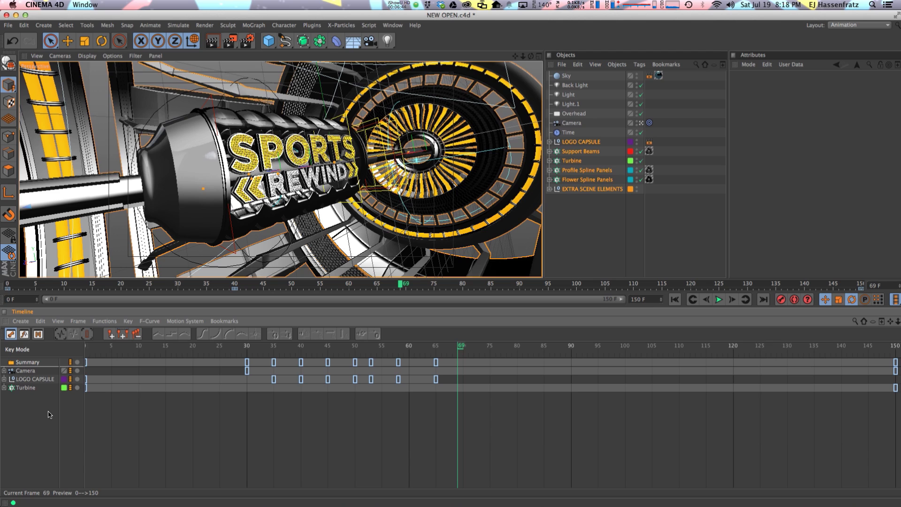
Show the timeline's element filter list, expand its Tracks category and turn off the display of Rotation tracks.
{"action": "left_click", "coordinate": [873, 322]}
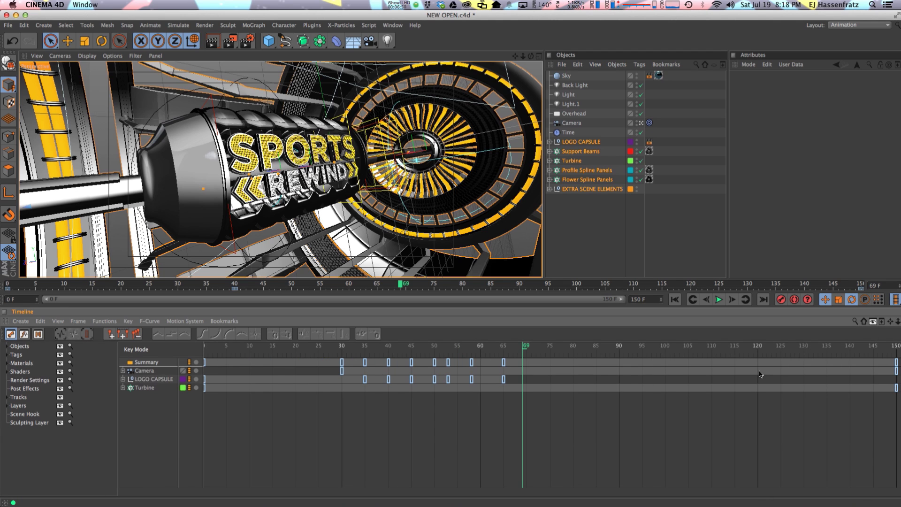
{"action": "left_click", "coordinate": [7, 398]}
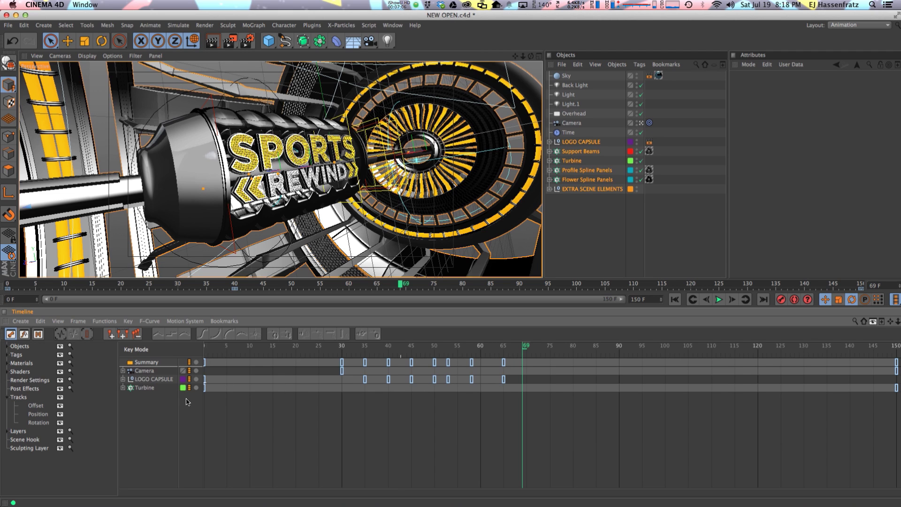
{"action": "right_click", "coordinate": [35, 426]}
{"action": "left_click", "coordinate": [31, 425]}
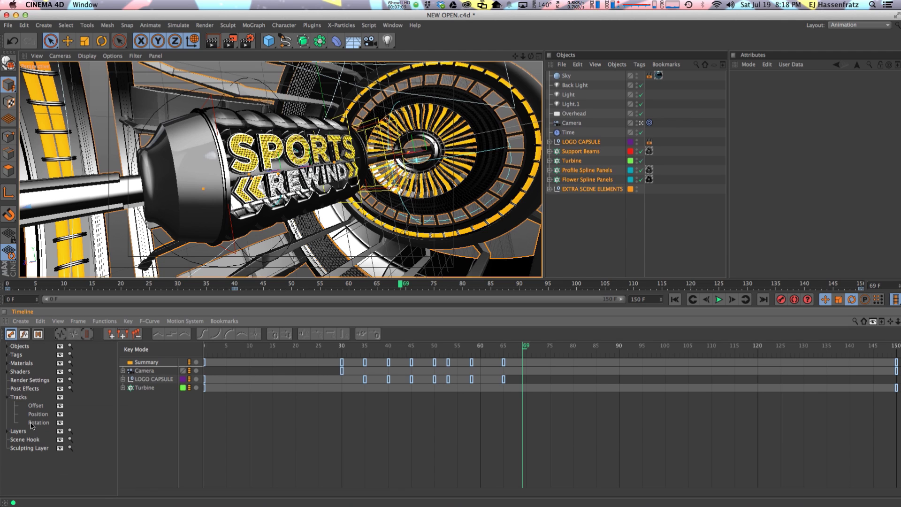
{"action": "left_click", "coordinate": [61, 424]}
{"action": "left_click", "coordinate": [61, 423]}
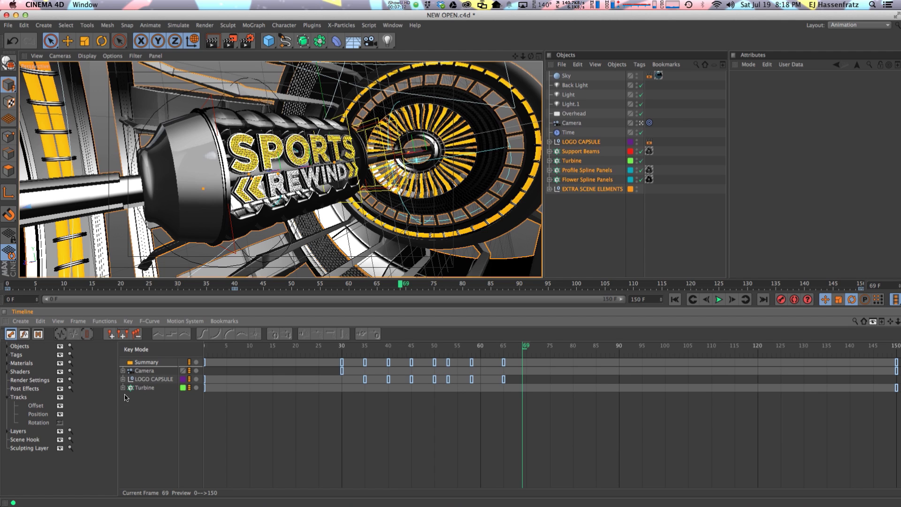
Select all elements in the timeline and unfold them to review the tracks displayed with Rotation filtered out.
{"action": "left_click_drag", "start_coordinate": [142, 424], "coordinate": [130, 361]}
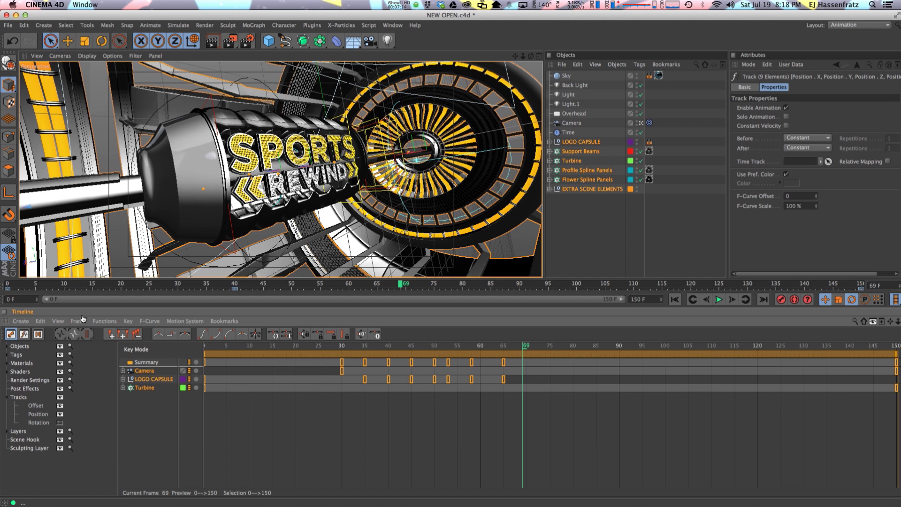
{"action": "left_click", "coordinate": [63, 321]}
{"action": "mouse_move", "coordinate": [84, 366]}
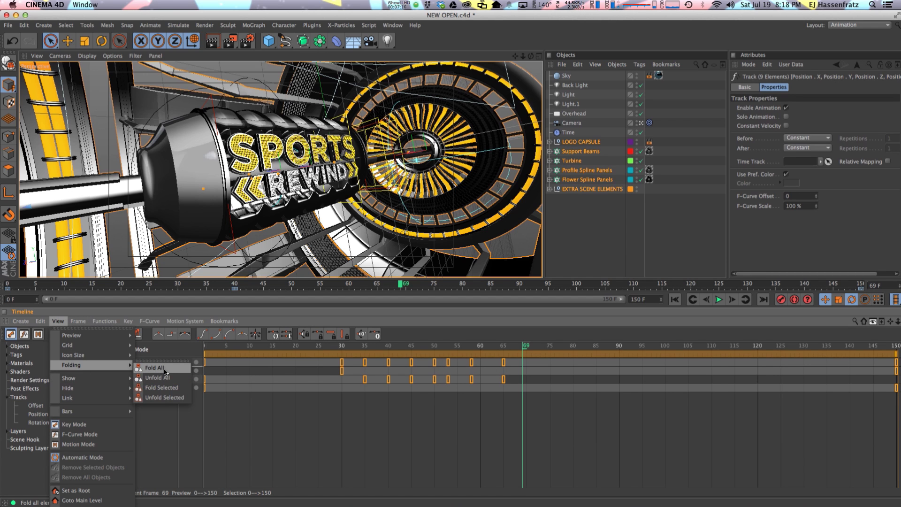
{"action": "left_click", "coordinate": [166, 376]}
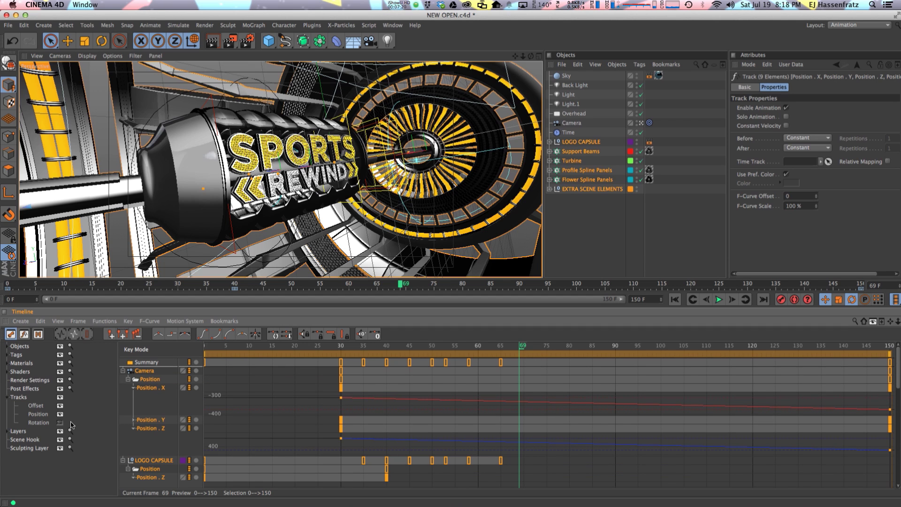
{"action": "scroll", "coordinate": [170, 418], "scroll_direction": "down", "scroll_amount": 5}
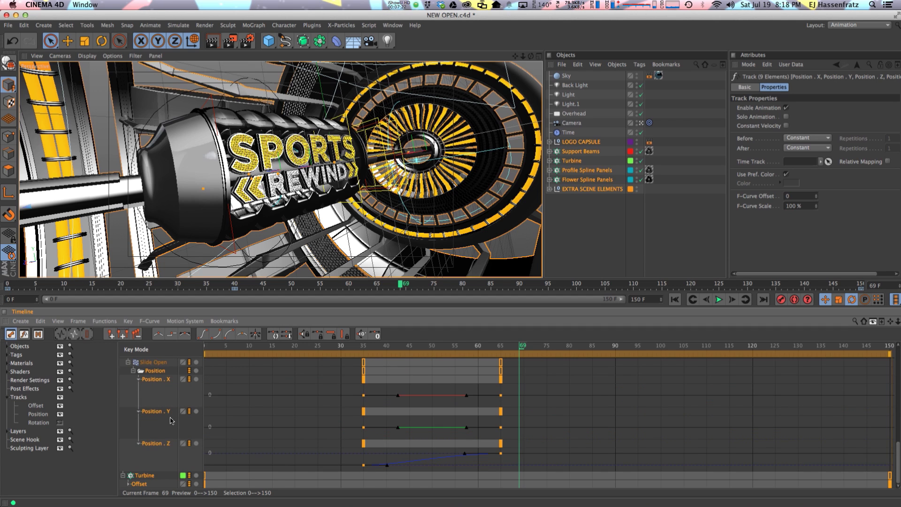
{"action": "scroll", "coordinate": [170, 432], "scroll_direction": "up", "scroll_amount": 5}
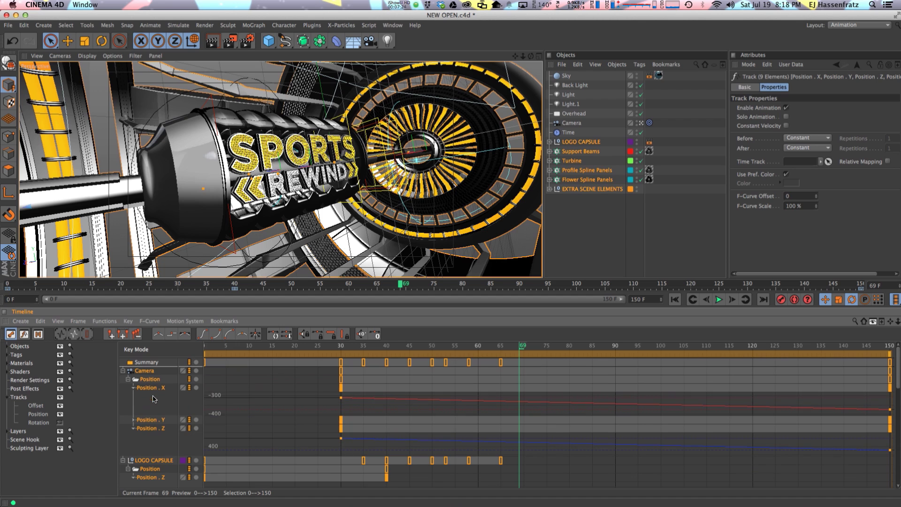
Display only the Rotation tracks, switch the filter to only the Position tracks, and look through them.
{"action": "left_click", "coordinate": [61, 423], "text": "super"}
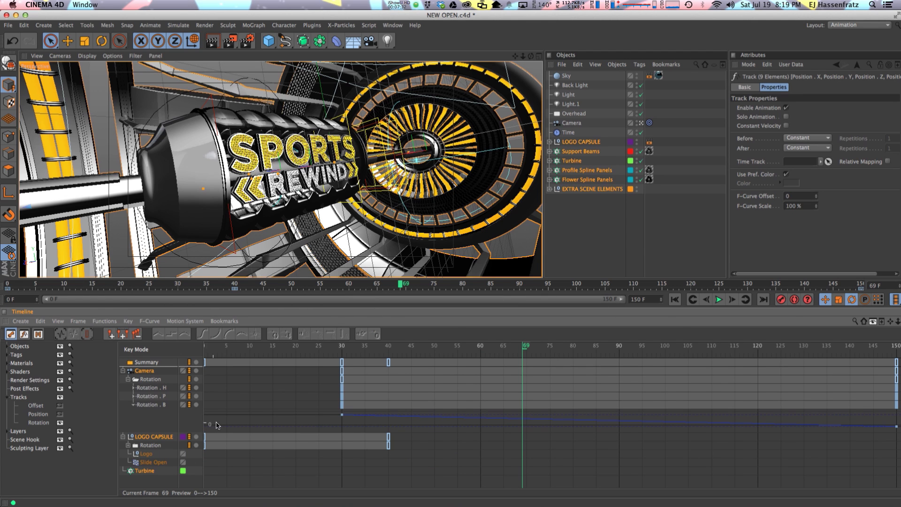
{"action": "left_click", "coordinate": [60, 415], "text": "super"}
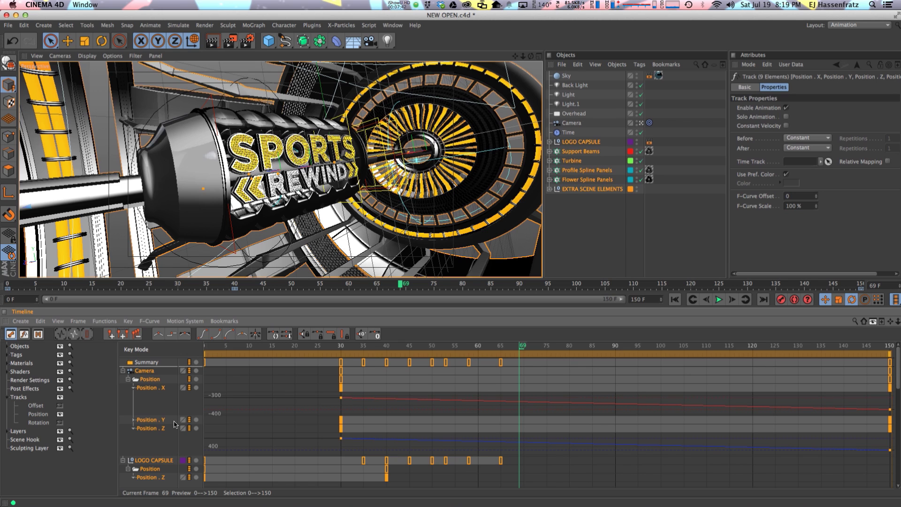
{"action": "scroll", "coordinate": [178, 424], "scroll_direction": "down", "scroll_amount": 5}
{"action": "scroll", "coordinate": [179, 424], "scroll_direction": "up", "scroll_amount": 5}
{"action": "scroll", "coordinate": [178, 424], "scroll_direction": "down", "scroll_amount": 8}
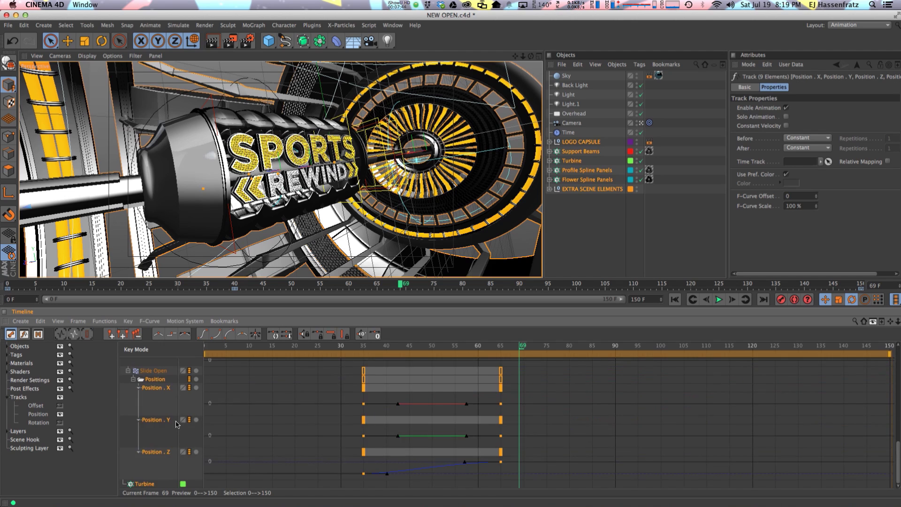
{"action": "scroll", "coordinate": [176, 424], "scroll_direction": "up", "scroll_amount": 8}
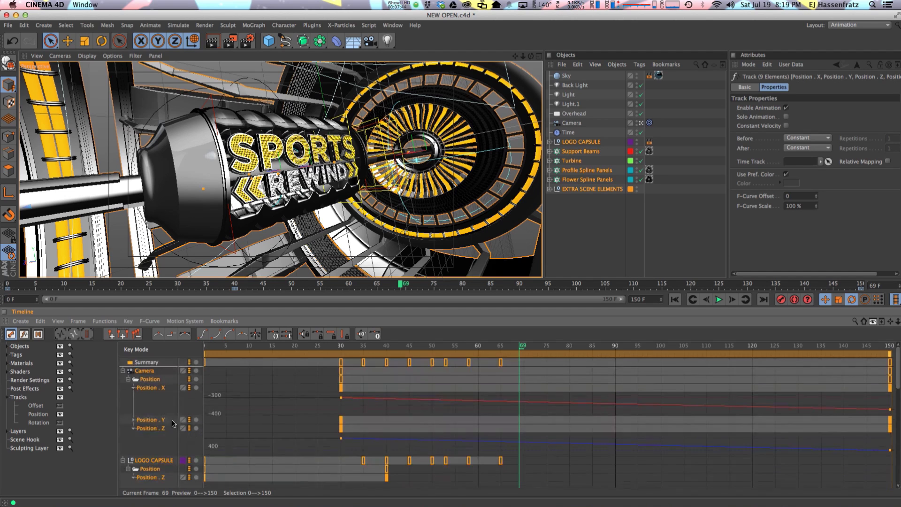
Filter out the Position tracks in favour of Rotation, switch back to Position tracks only, and review the list.
{"action": "left_click", "coordinate": [61, 422]}
{"action": "left_click", "coordinate": [60, 415]}
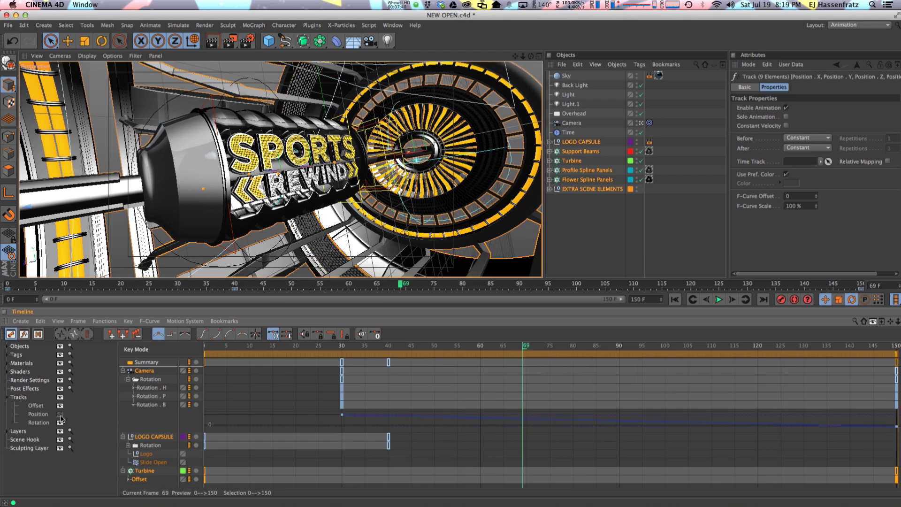
{"action": "left_click", "coordinate": [59, 415]}
{"action": "left_click", "coordinate": [60, 422]}
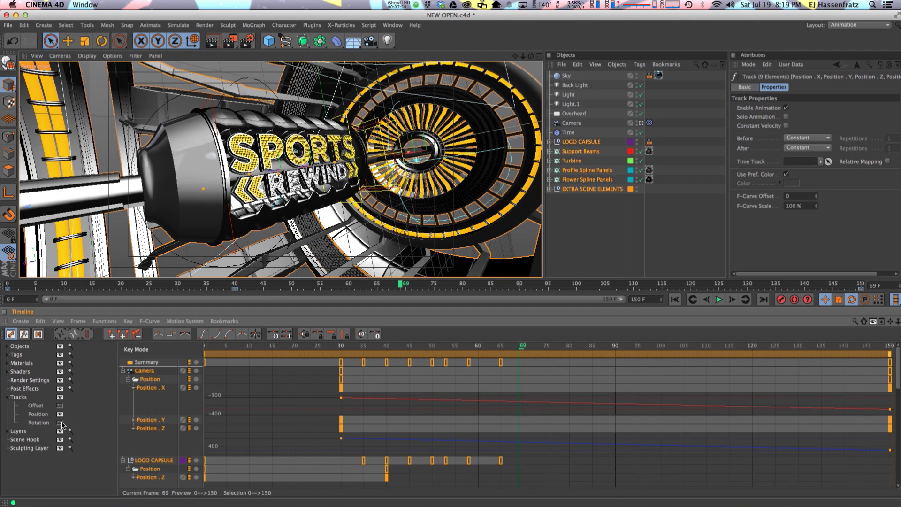
{"action": "scroll", "coordinate": [224, 409], "scroll_direction": "down", "scroll_amount": 8}
{"action": "scroll", "coordinate": [224, 410], "scroll_direction": "up", "scroll_amount": 8}
Turn the display of Offset and Rotation tracks back on and close the filter list with its Tracks category collapsed.
{"action": "left_click", "coordinate": [61, 422]}
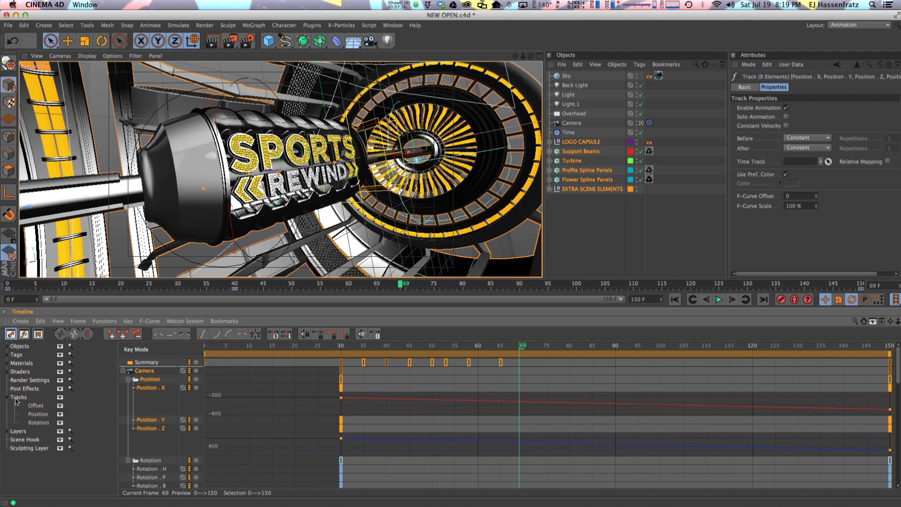
{"action": "left_click", "coordinate": [7, 397]}
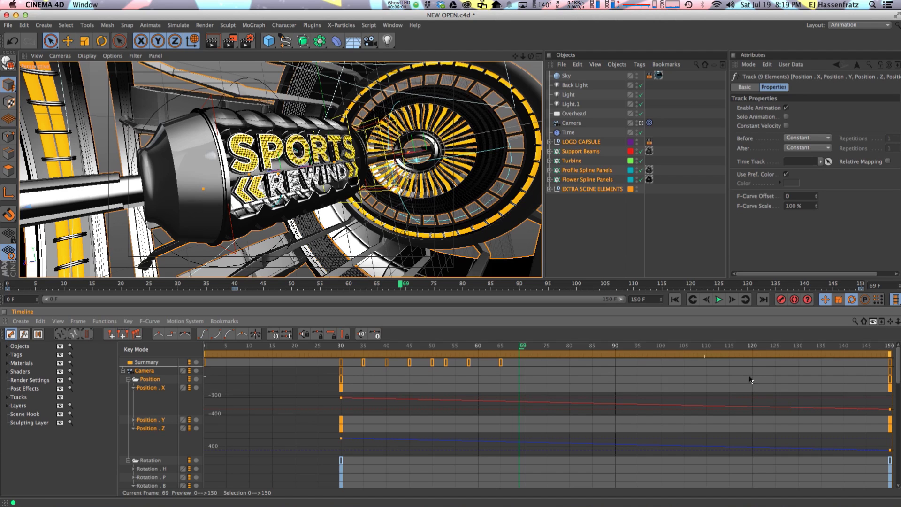
{"action": "left_click", "coordinate": [873, 321]}
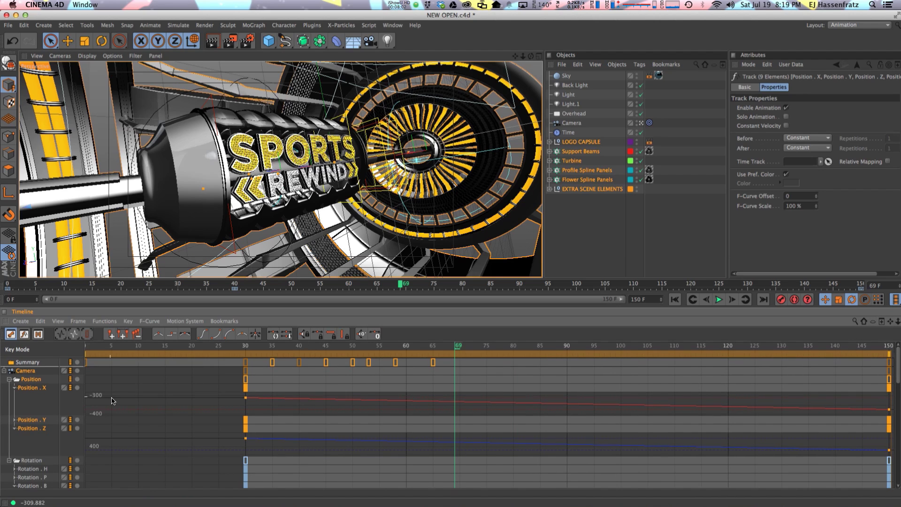
Collapse the Camera and LOGO CAPSULE tracks in the timeline and deselect everything.
{"action": "scroll", "coordinate": [111, 402], "scroll_direction": "down", "scroll_amount": 10}
{"action": "scroll", "coordinate": [112, 401], "scroll_direction": "up", "scroll_amount": 10}
{"action": "mouse_move", "coordinate": [112, 400]}
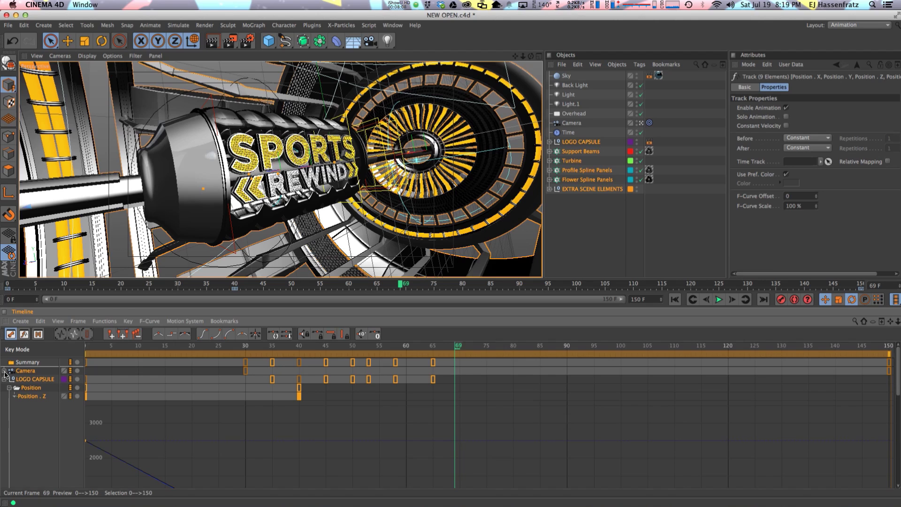
{"action": "left_click", "coordinate": [3, 380]}
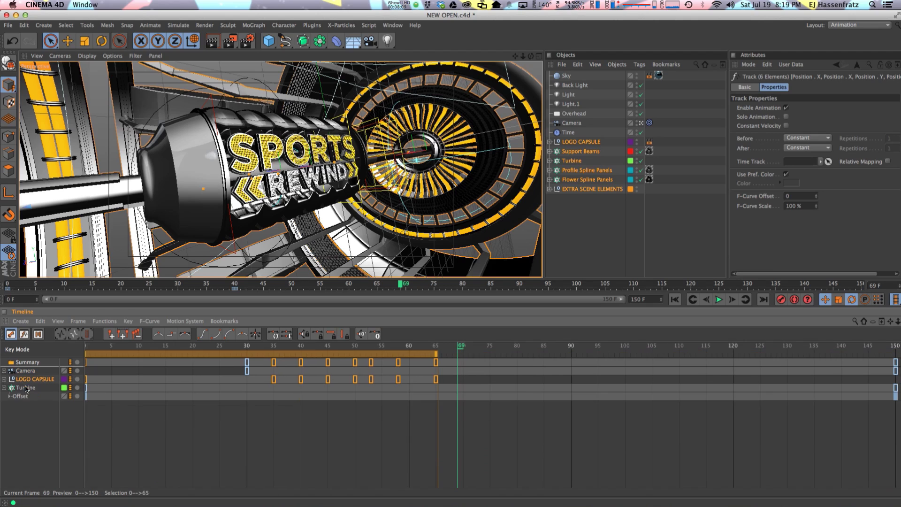
{"action": "left_click", "coordinate": [30, 411]}
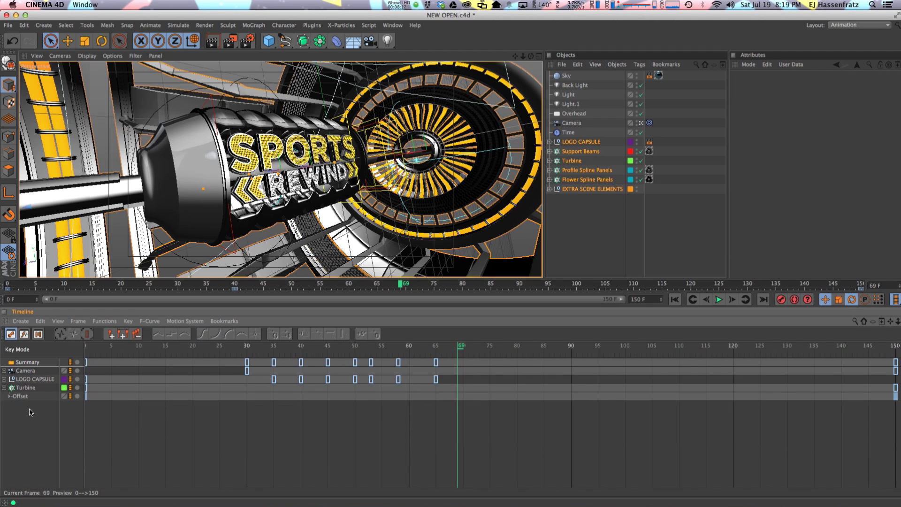
Reopen the element filter list to review the track types in its Tracks category, and hide the list again.
{"action": "left_click", "coordinate": [873, 322]}
{"action": "left_click", "coordinate": [7, 397]}
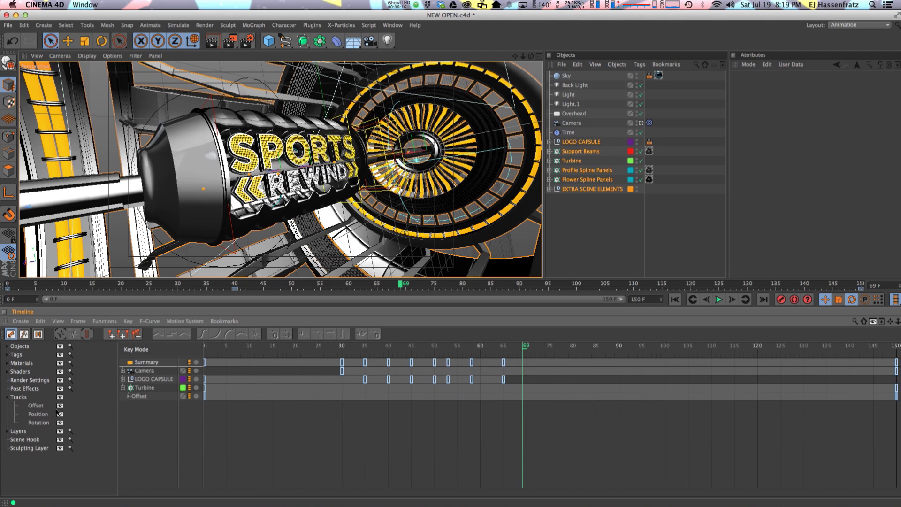
{"action": "left_click", "coordinate": [873, 322]}
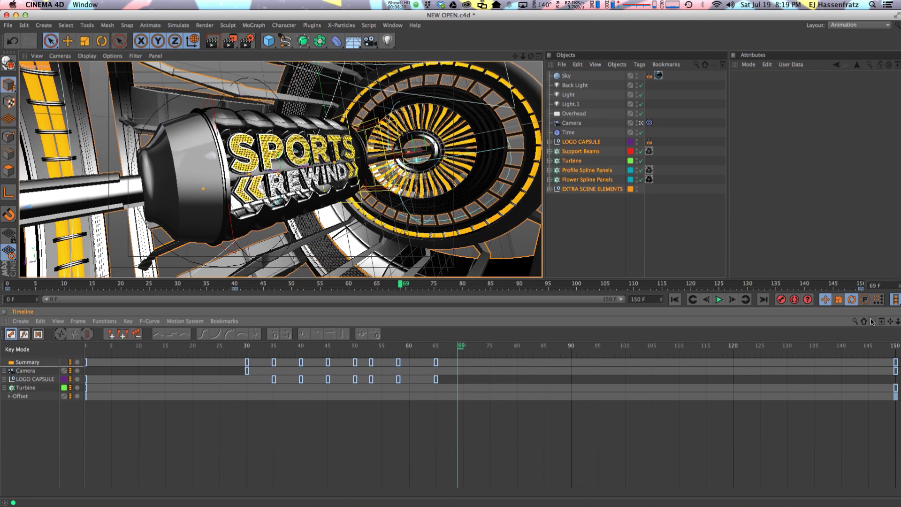
Select the LOGO CAPSULE keys between frames 35 and 45 in the timeline.
{"action": "scroll", "coordinate": [452, 345], "scroll_direction": "down", "scroll_amount": 9}
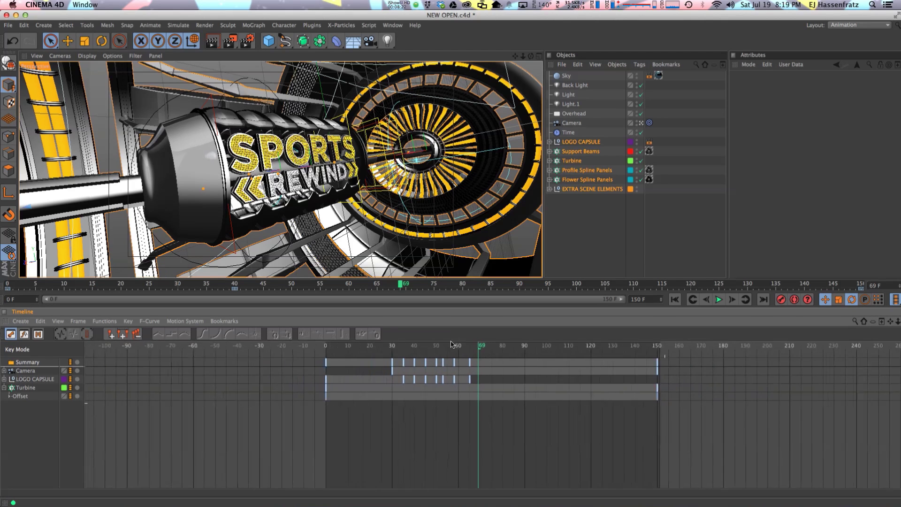
{"action": "scroll", "coordinate": [451, 345], "scroll_direction": "up", "scroll_amount": 4}
{"action": "scroll", "coordinate": [451, 345], "scroll_direction": "down", "scroll_amount": 2}
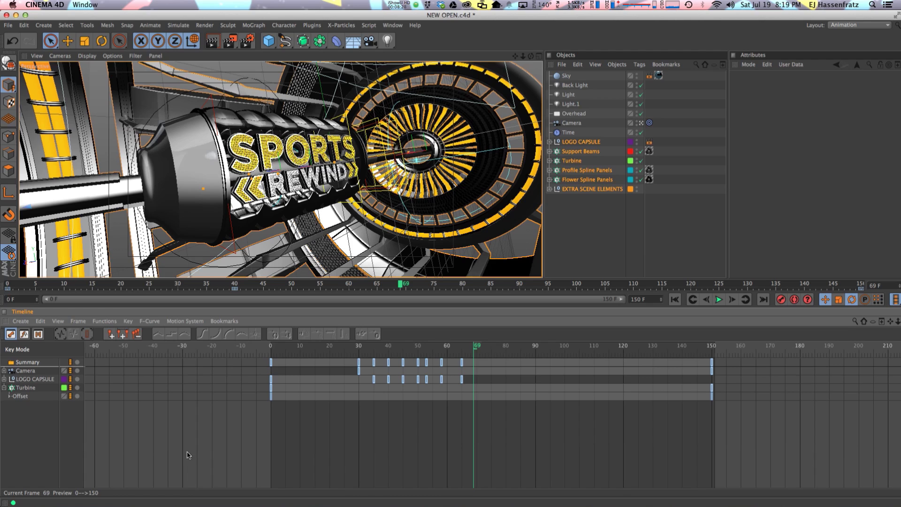
{"action": "left_click_drag", "start_coordinate": [365, 384], "coordinate": [407, 383]}
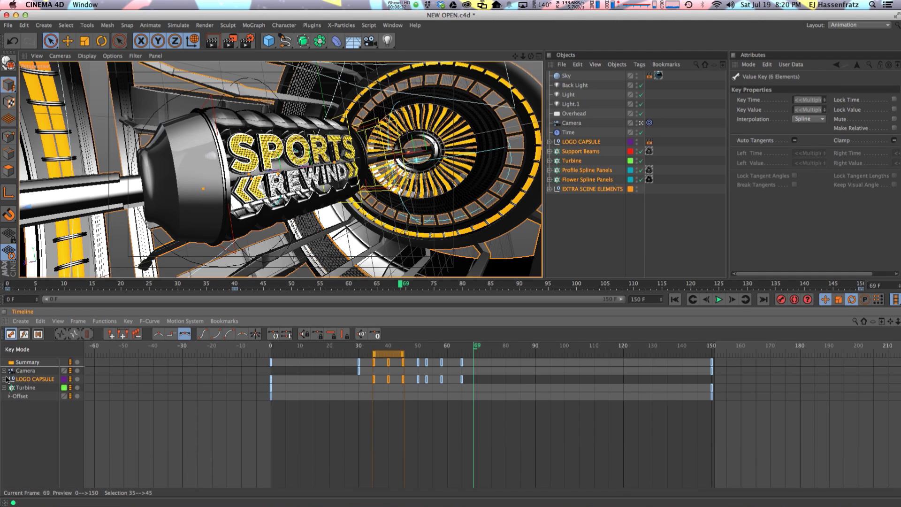
Expand the LOGO CAPSULE tracks with nothing selected and fold away the curve of its Position . Z track.
{"action": "left_click", "coordinate": [5, 379]}
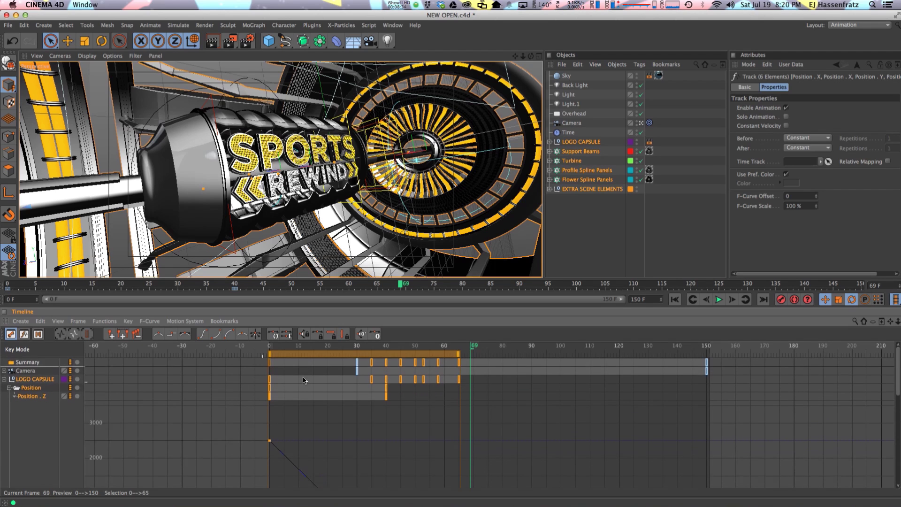
{"action": "left_click", "coordinate": [352, 374]}
{"action": "scroll", "coordinate": [63, 398], "scroll_direction": "down", "scroll_amount": 3}
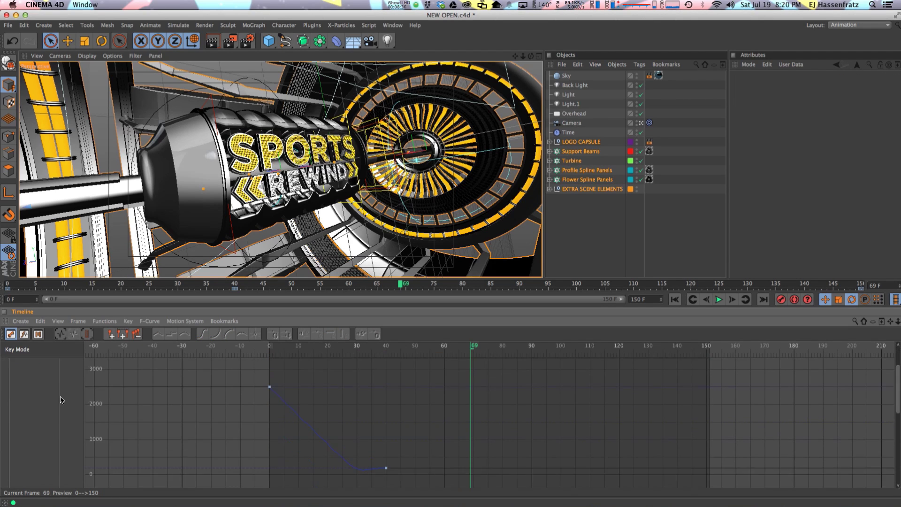
{"action": "scroll", "coordinate": [62, 399], "scroll_direction": "up", "scroll_amount": 3}
{"action": "left_click", "coordinate": [16, 397]}
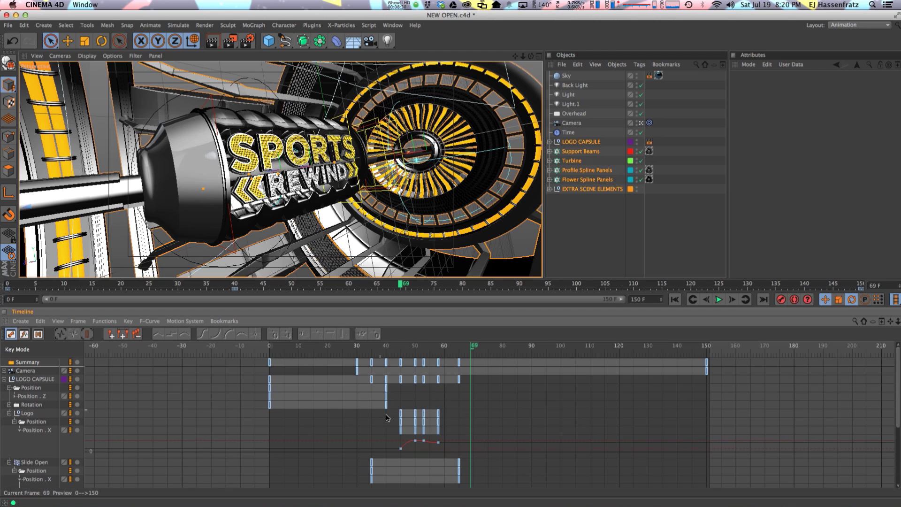
Select the Logo's Position . X keys from frame 45 to 58, frame the timeline view on them, and return to a wider view with nothing selected.
{"action": "left_click_drag", "start_coordinate": [386, 418], "coordinate": [473, 440]}
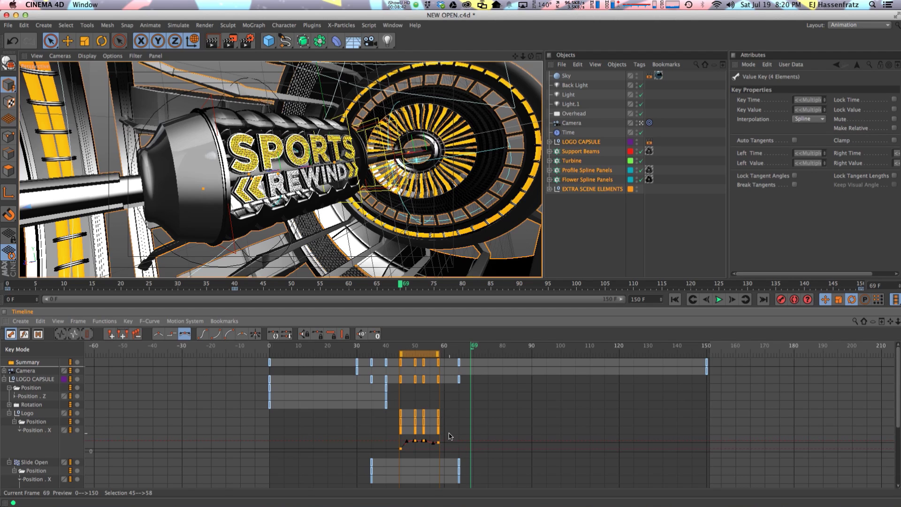
{"action": "key", "text": "s"}
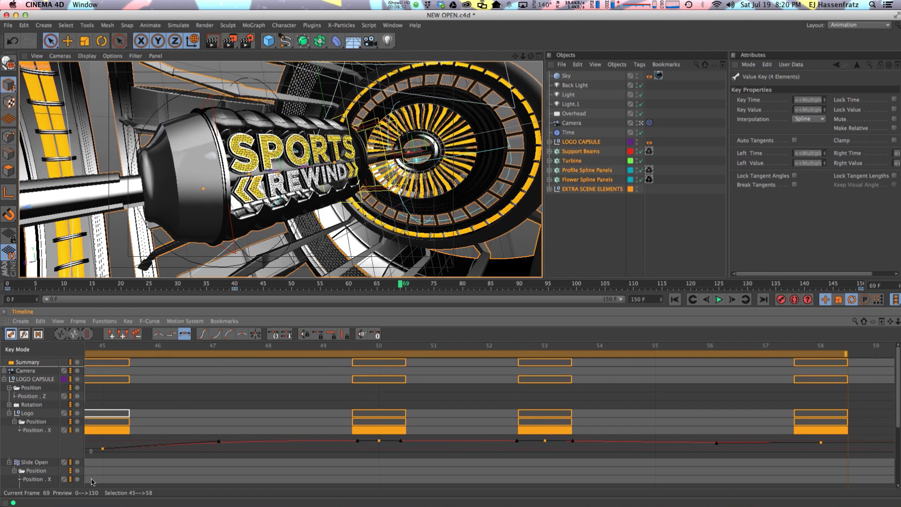
{"action": "scroll", "coordinate": [451, 344], "scroll_direction": "down", "scroll_amount": 5}
{"action": "scroll", "coordinate": [451, 344], "scroll_direction": "down", "scroll_amount": 8}
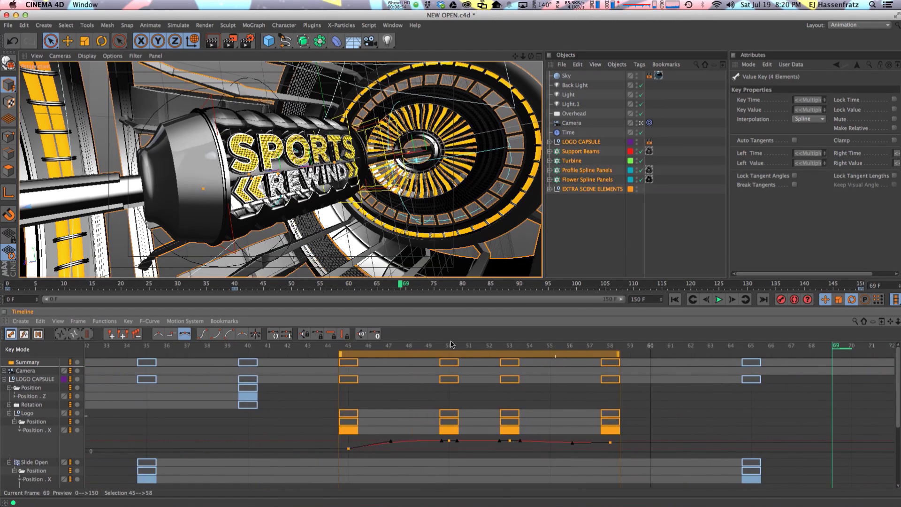
{"action": "scroll", "coordinate": [451, 344], "scroll_direction": "down", "scroll_amount": 4}
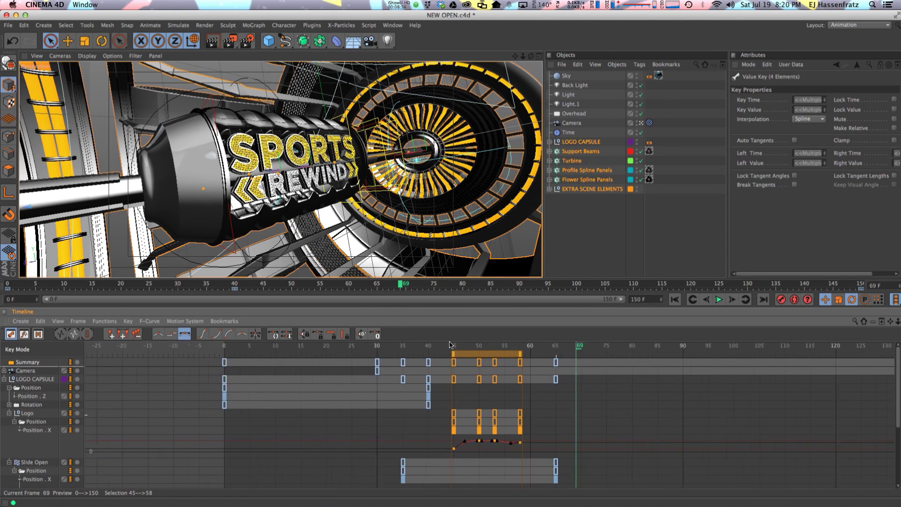
{"action": "left_click", "coordinate": [612, 434]}
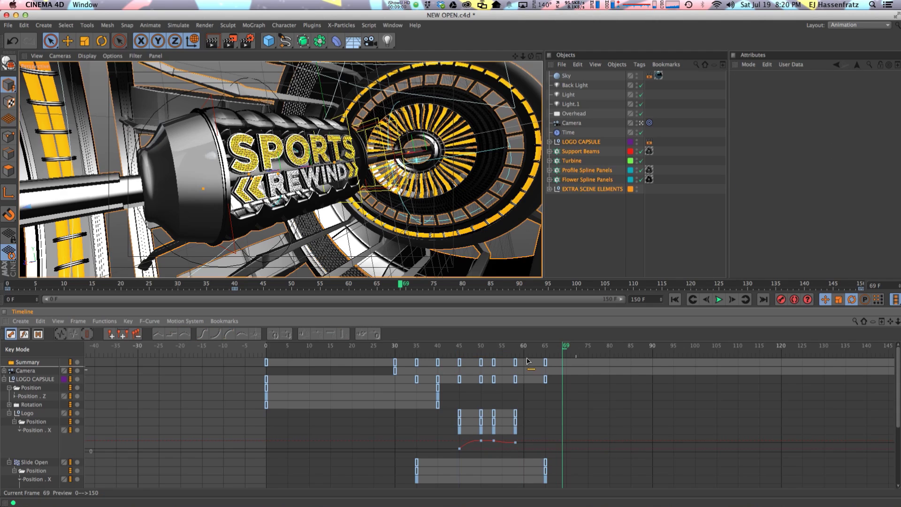
Move the current time to frame 124 and centre the timeline view on it, and repeat this at frame 37.
{"action": "left_click_drag", "start_coordinate": [458, 348], "coordinate": [416, 348]}
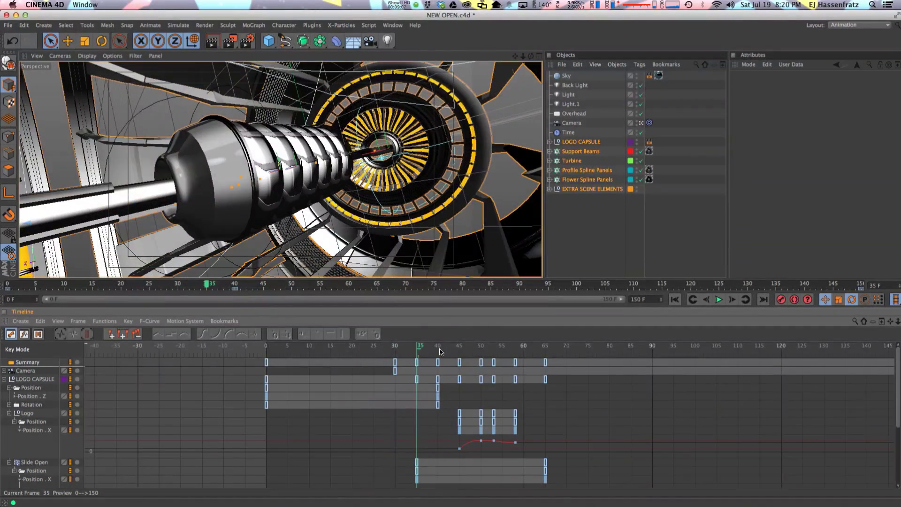
{"action": "left_click_drag", "start_coordinate": [327, 348], "coordinate": [292, 350]}
{"action": "left_click", "coordinate": [800, 350]}
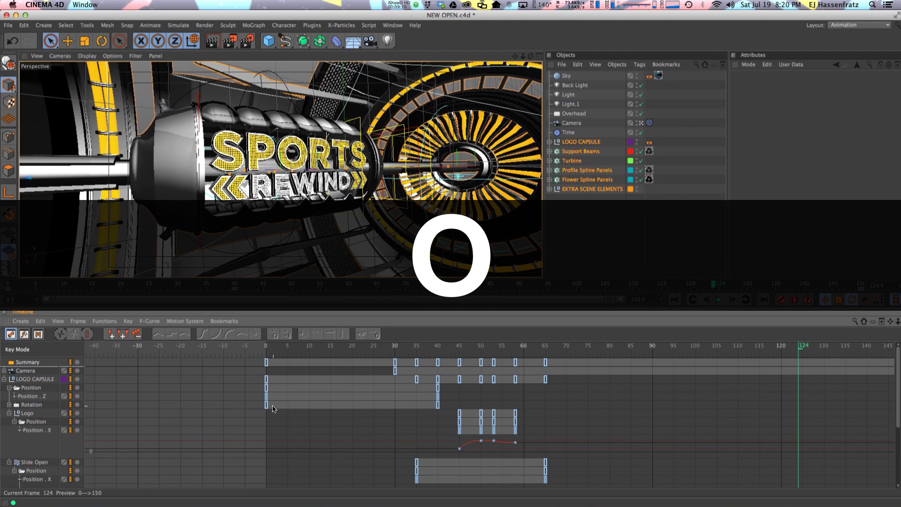
{"action": "key", "text": "o"}
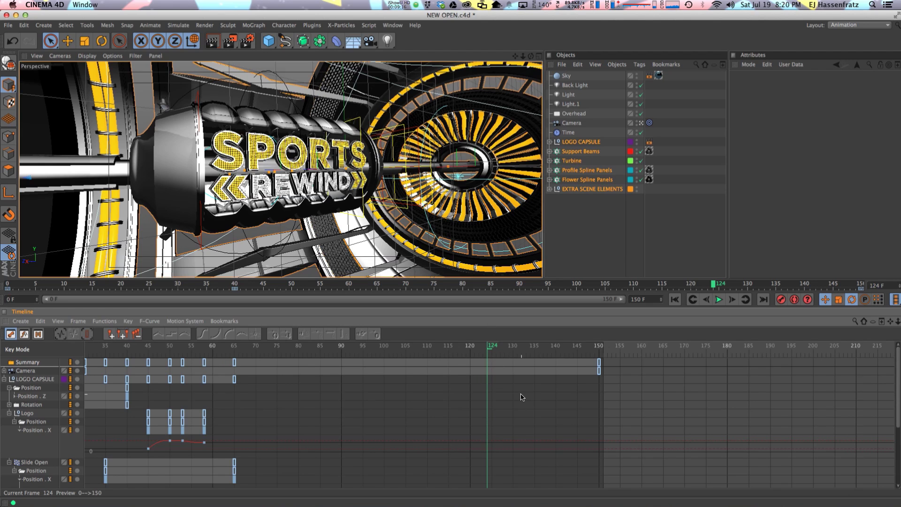
{"action": "left_click", "coordinate": [115, 346]}
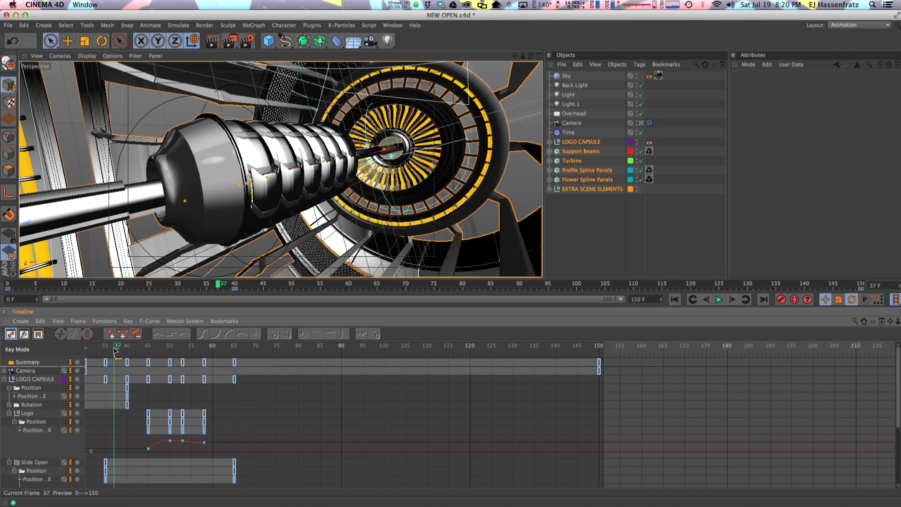
{"action": "scroll", "coordinate": [114, 350], "scroll_direction": "left", "scroll_amount": 10}
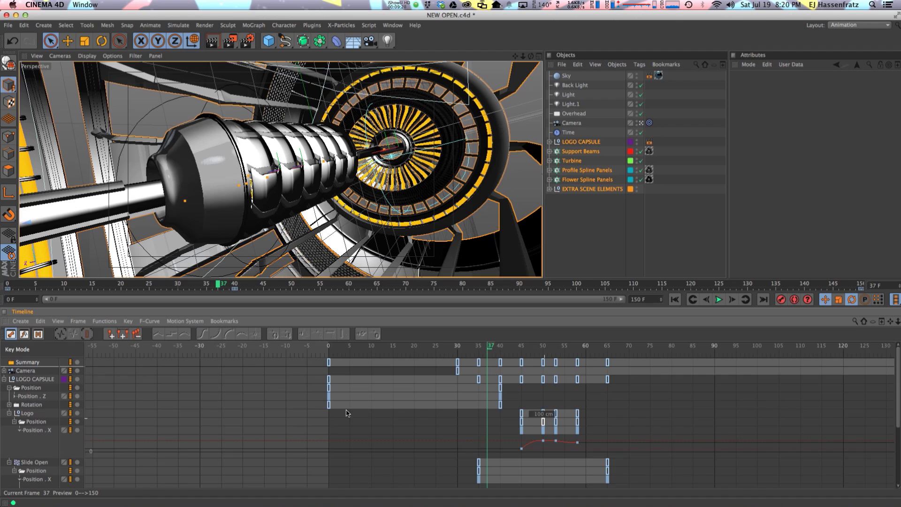
Link the timeline view with the preview range.
{"action": "left_click", "coordinate": [58, 321]}
{"action": "mouse_move", "coordinate": [69, 378]}
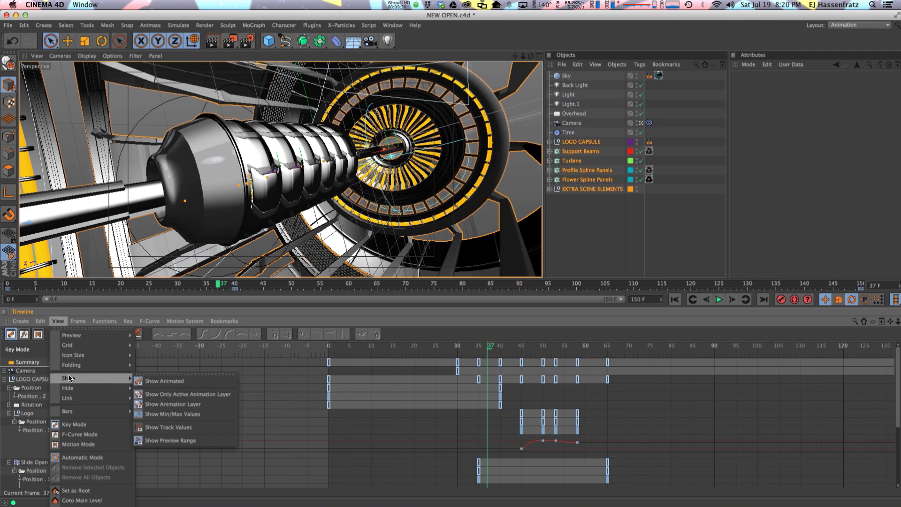
{"action": "mouse_move", "coordinate": [75, 397]}
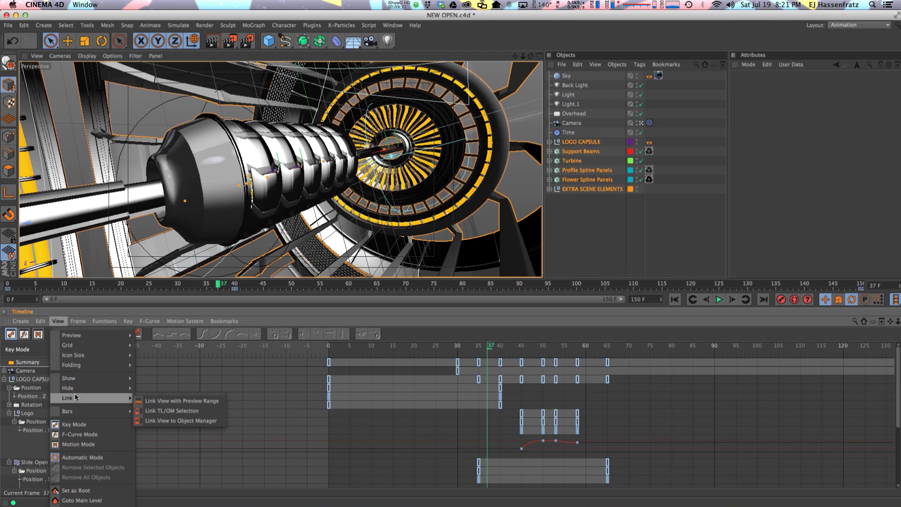
{"action": "left_click", "coordinate": [175, 402]}
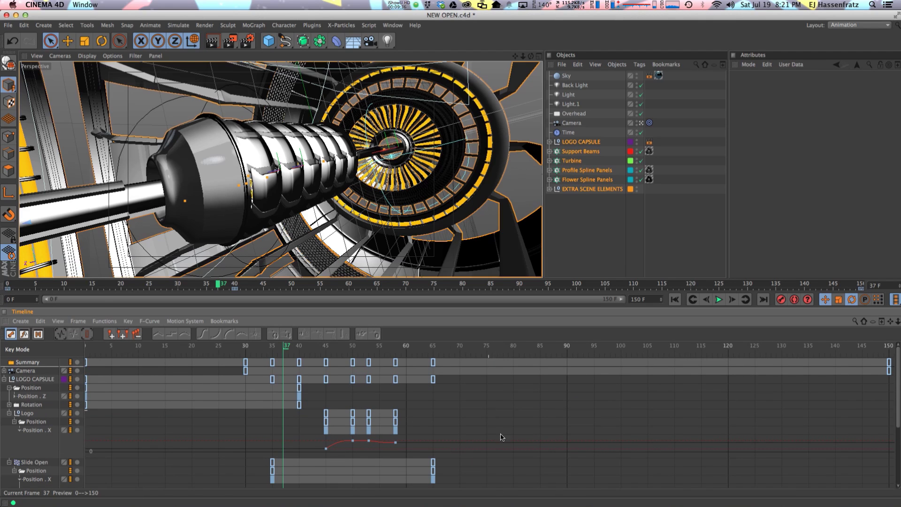
Turn off the link between the timeline view and the preview range.
{"action": "left_click", "coordinate": [58, 321]}
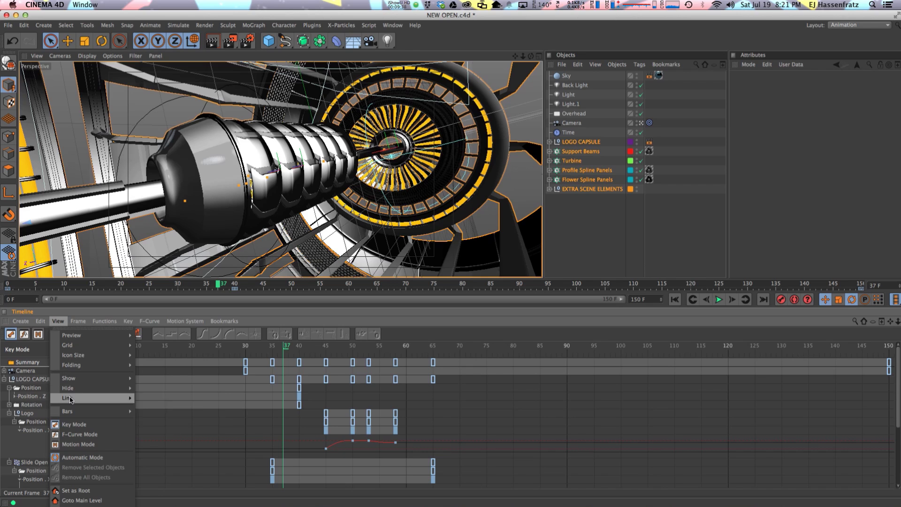
{"action": "mouse_move", "coordinate": [71, 399]}
{"action": "left_click", "coordinate": [166, 402]}
Zoom the timeline out beyond the preview range and frame the view on all keys.
{"action": "scroll", "coordinate": [720, 408], "scroll_direction": "down", "scroll_amount": 8}
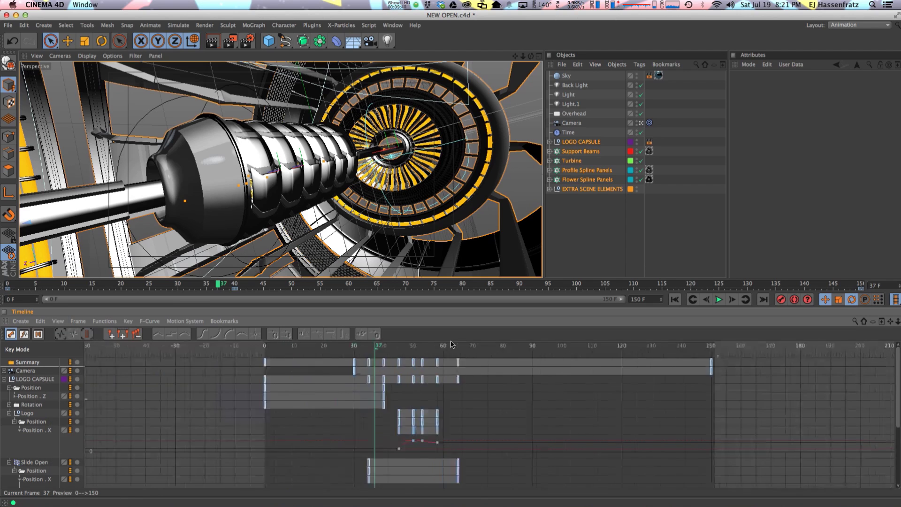
{"action": "scroll", "coordinate": [721, 409], "scroll_direction": "right", "scroll_amount": 5}
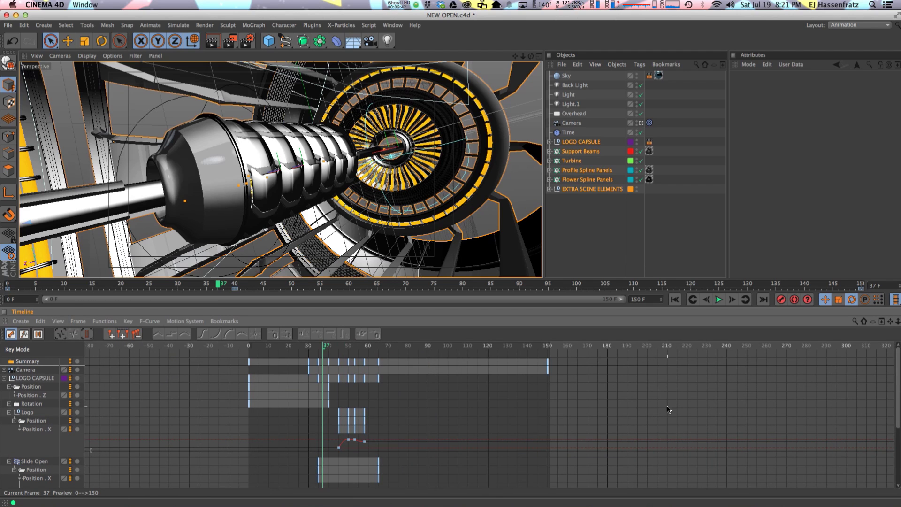
{"action": "key", "text": "h"}
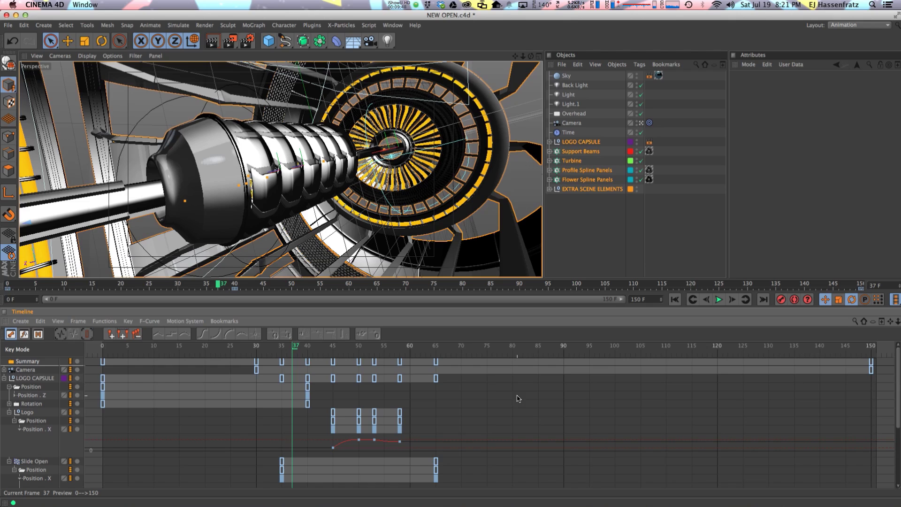
Navigate around the logo capsule in the perspective viewport, restore the camera view, and pan the timeline view.
{"action": "middle_click_drag", "start_coordinate": [452, 345], "coordinate": [474, 396], "text": "alt"}
{"action": "left_click_drag", "start_coordinate": [283, 175], "coordinate": [325, 185], "text": "alt"}
{"action": "left_click", "coordinate": [382, 408]}
{"action": "scroll", "coordinate": [450, 344], "scroll_direction": "up", "scroll_amount": 6}
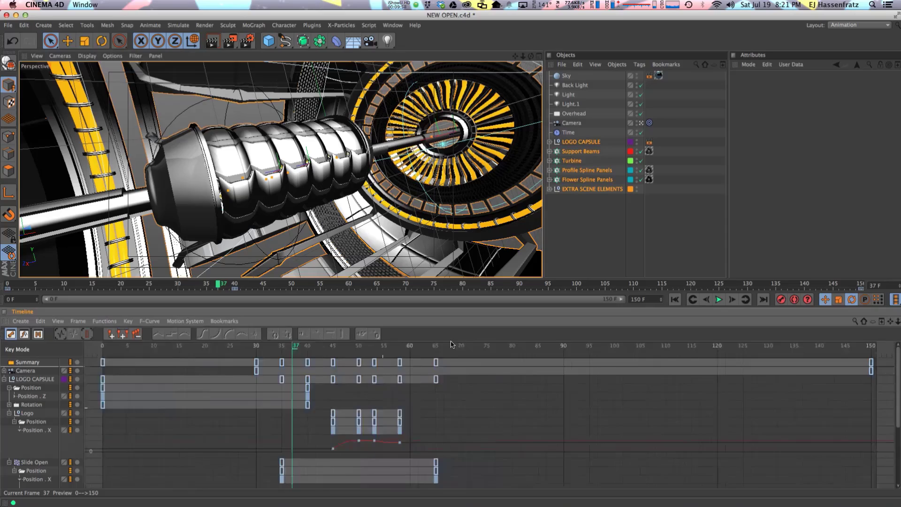
{"action": "scroll", "coordinate": [450, 344], "scroll_direction": "down", "scroll_amount": 8}
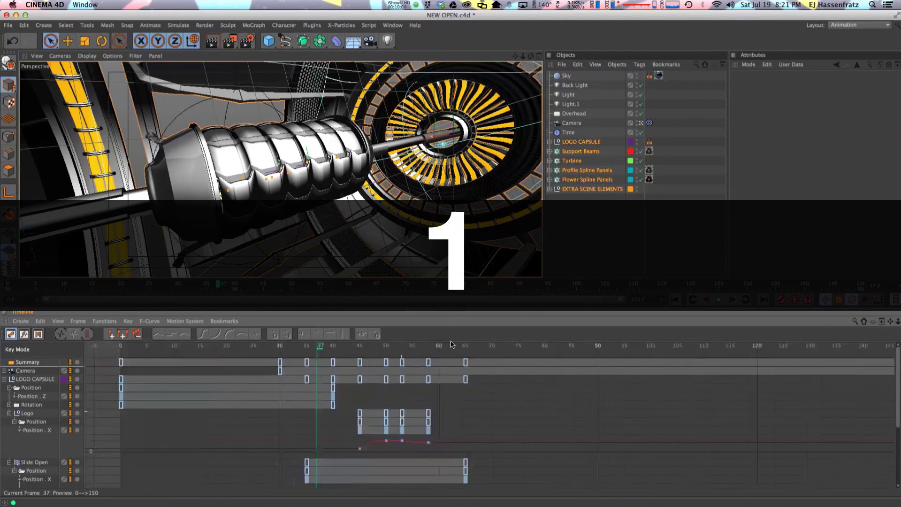
{"action": "left_click_drag", "start_coordinate": [450, 344], "coordinate": [398, 345]}
{"action": "left_click_drag", "start_coordinate": [436, 418], "coordinate": [441, 417]}
Zoom the timeline in and out around the Logo and Slide Open keys between frames 35 and 65.
{"action": "scroll", "coordinate": [451, 345], "scroll_direction": "up", "scroll_amount": 4}
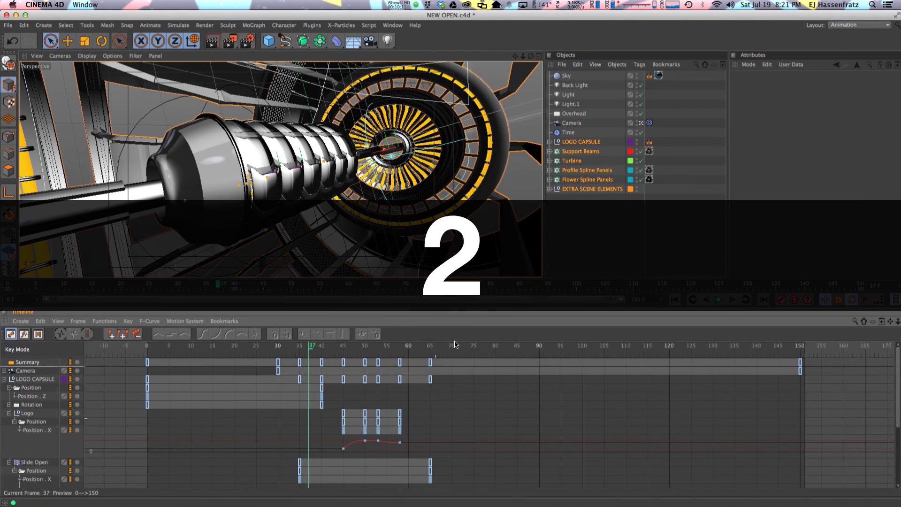
{"action": "left_click_drag", "start_coordinate": [451, 344], "coordinate": [385, 440]}
{"action": "scroll", "coordinate": [451, 344], "scroll_direction": "down", "scroll_amount": 5}
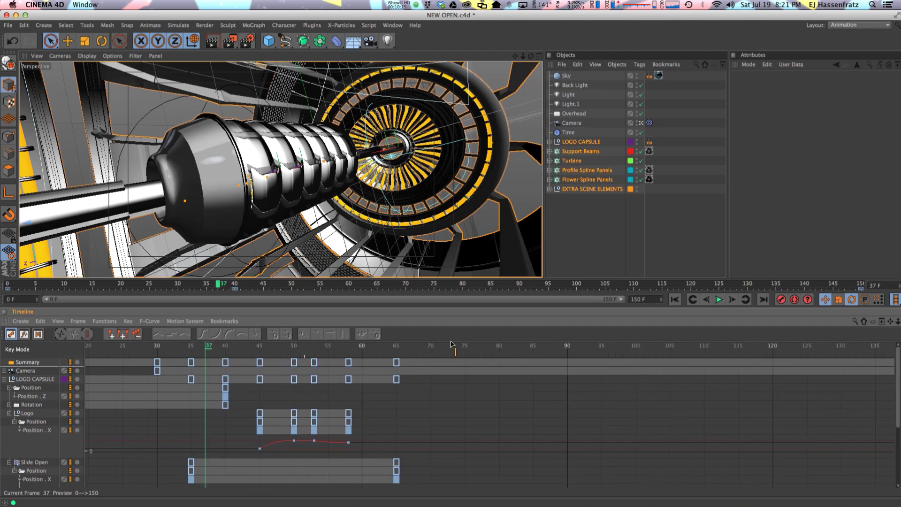
{"action": "scroll", "coordinate": [479, 341], "scroll_direction": "up", "scroll_amount": 3}
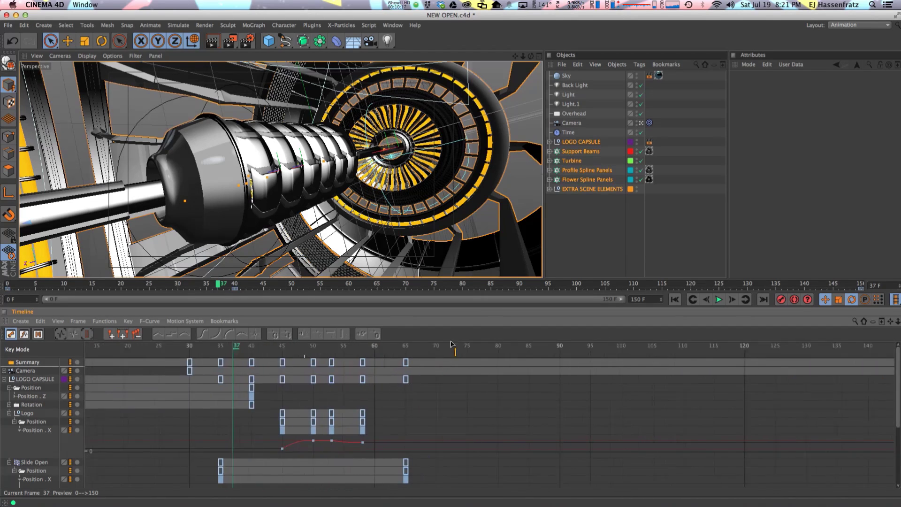
{"action": "scroll", "coordinate": [450, 344], "scroll_direction": "up", "scroll_amount": 8}
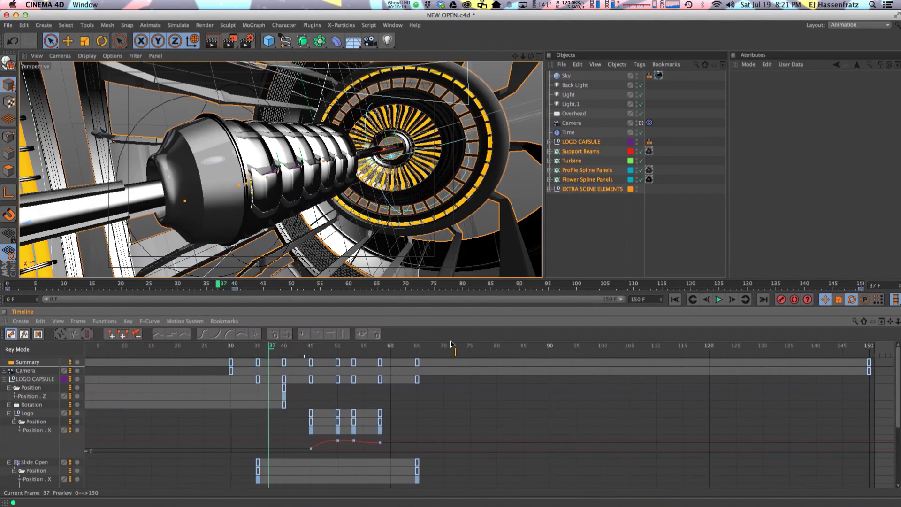
{"action": "middle_click_drag", "start_coordinate": [233, 433], "coordinate": [607, 427], "text": "alt"}
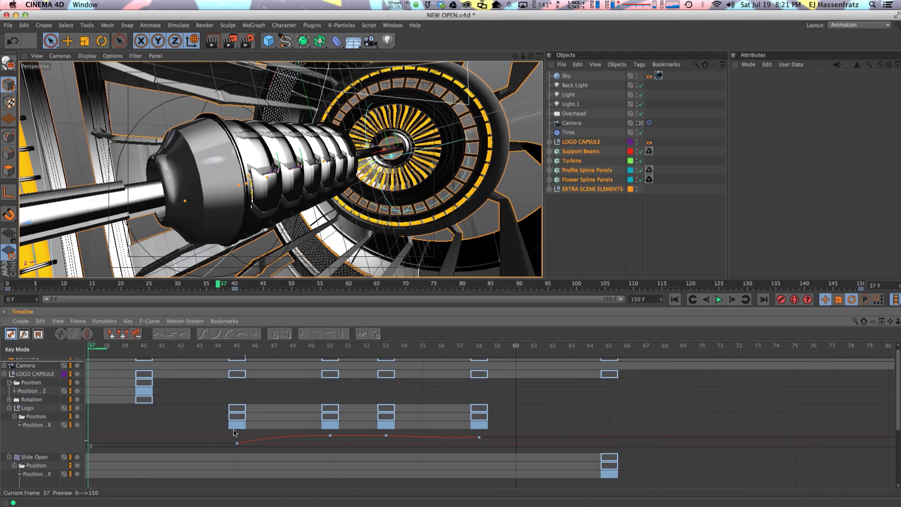
{"action": "scroll", "coordinate": [396, 410], "scroll_direction": "down", "scroll_amount": 4}
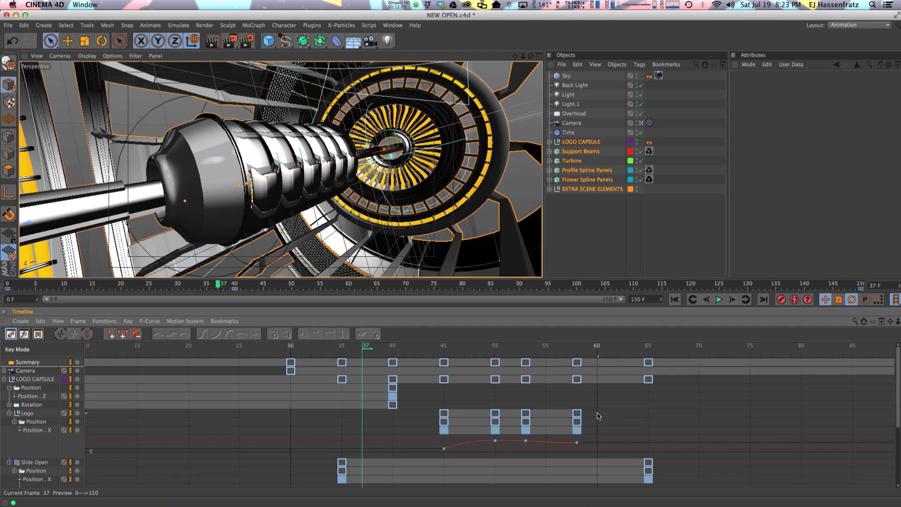
Switch the timeline to F-Curve Mode and back to Key Mode, and repeat the switch once.
{"action": "key", "text": "Tab"}
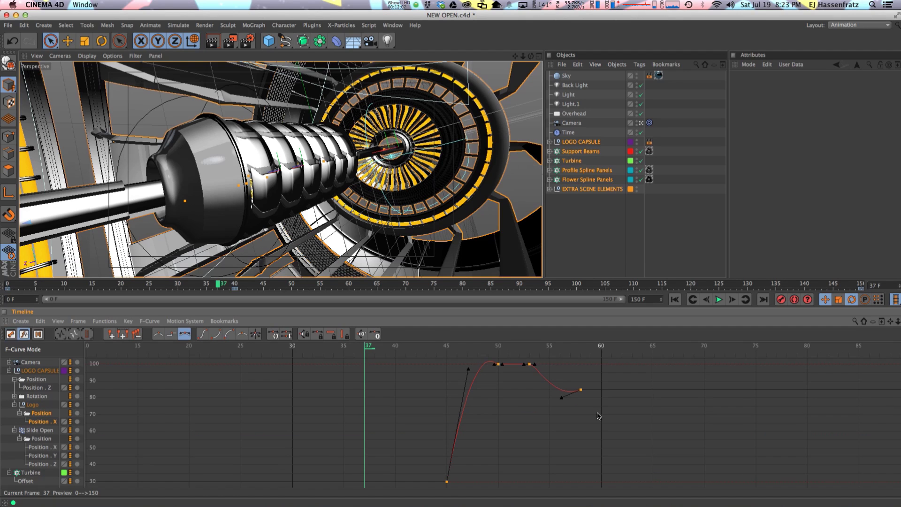
{"action": "key", "text": "Tab"}
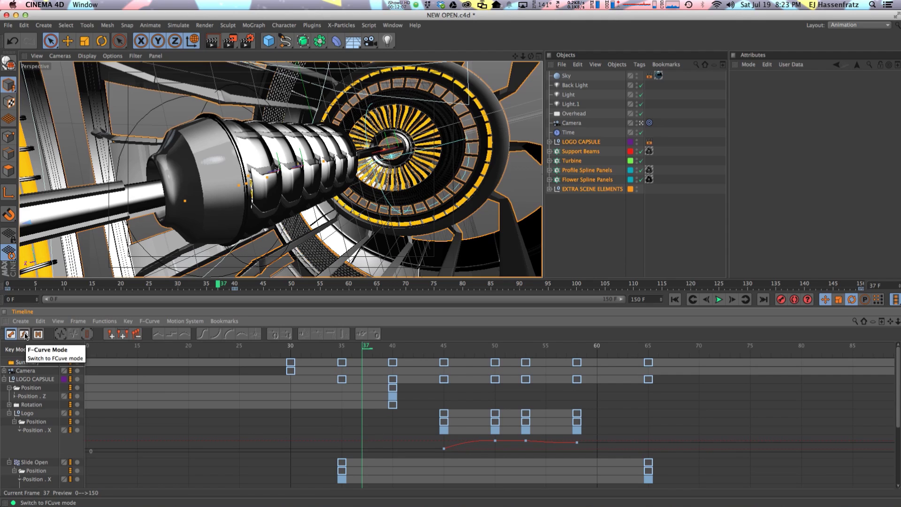
{"action": "left_click", "coordinate": [24, 333]}
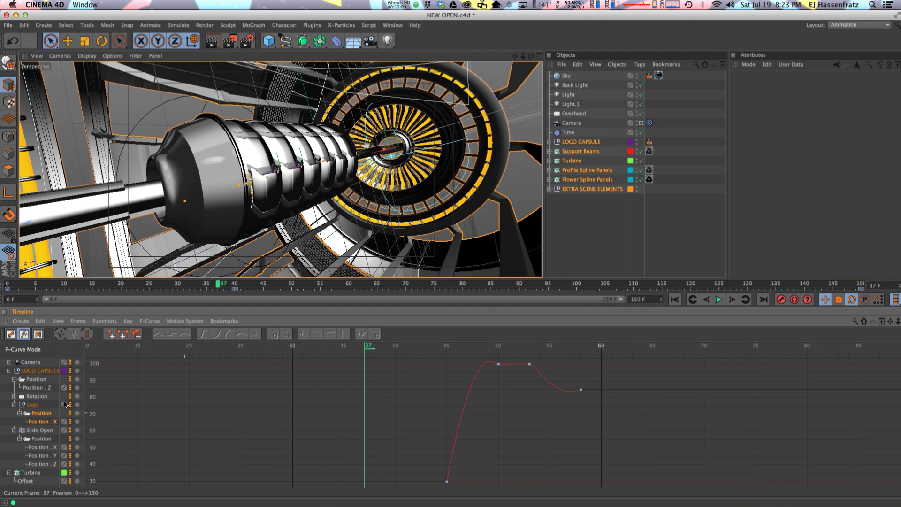
{"action": "left_click", "coordinate": [11, 334]}
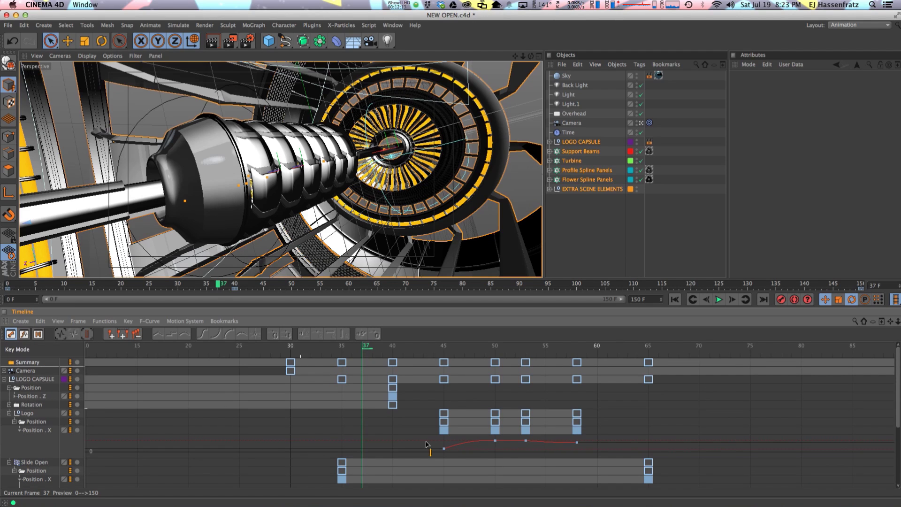
Select the Logo's Position . X keys from frame 45 to 58 and show their curve in F-Curve Mode with the track selected.
{"action": "left_click_drag", "start_coordinate": [426, 413], "coordinate": [594, 446]}
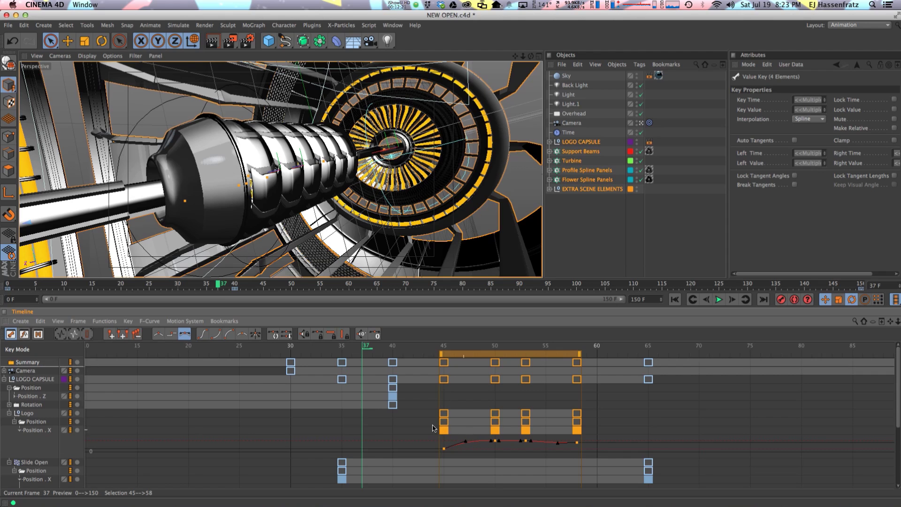
{"action": "key", "text": "Tab"}
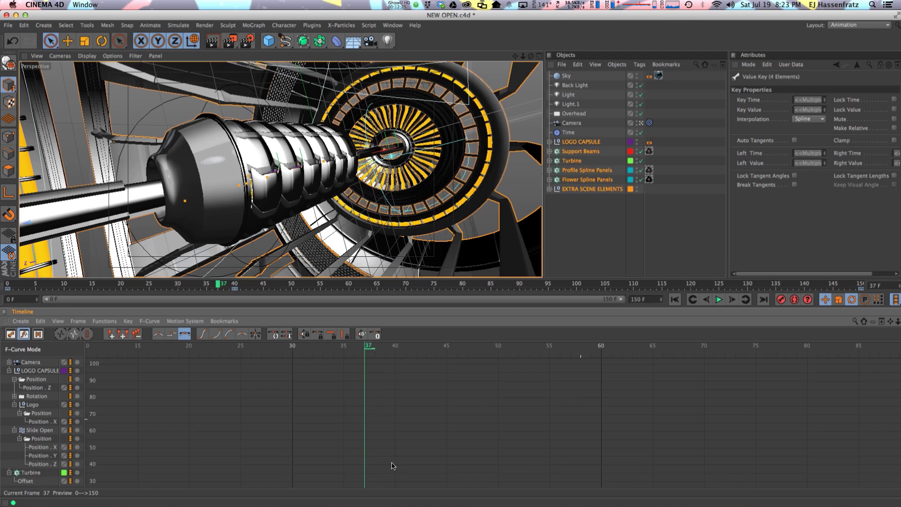
{"action": "key", "text": "Tab"}
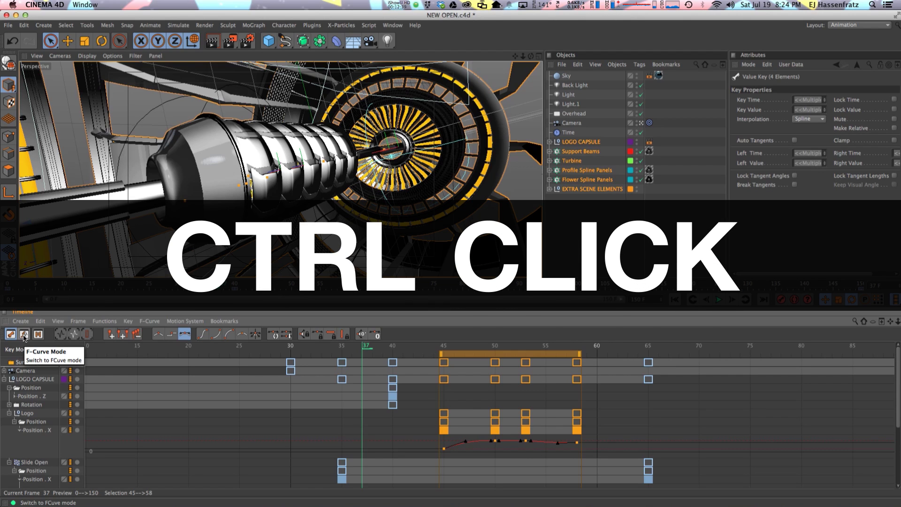
{"action": "left_click", "coordinate": [23, 335], "text": "ctrl"}
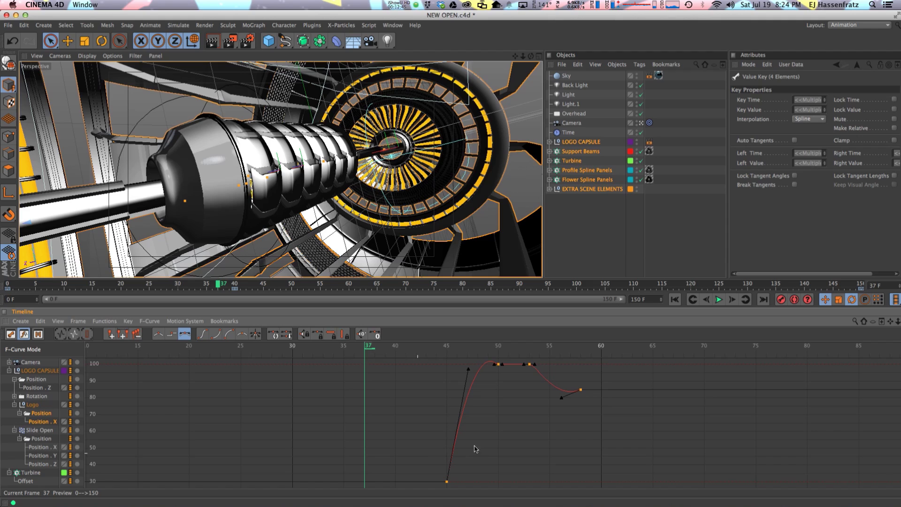
Flatten the left tangent of the Logo's Position . X key at frame 58 to about 0.072 cm, and select the key at frame 50.
{"action": "left_click", "coordinate": [500, 414]}
{"action": "left_click", "coordinate": [582, 390]}
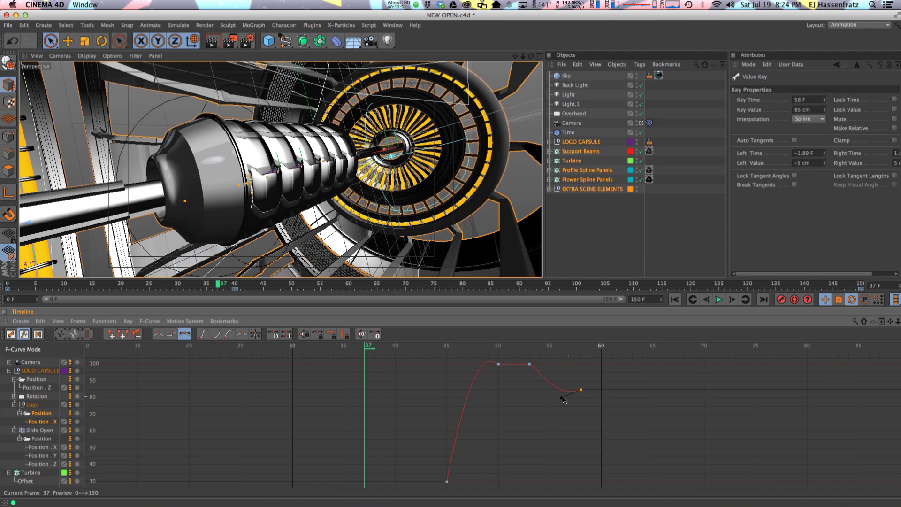
{"action": "left_click_drag", "start_coordinate": [563, 399], "coordinate": [563, 391]}
{"action": "scroll", "coordinate": [451, 346], "scroll_direction": "up", "scroll_amount": 5}
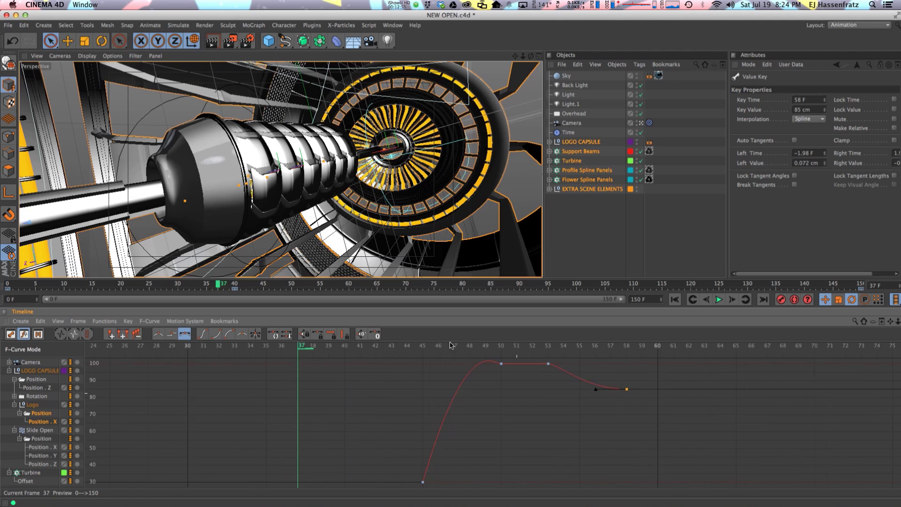
{"action": "right_click_drag", "start_coordinate": [452, 345], "coordinate": [451, 345], "text": "alt"}
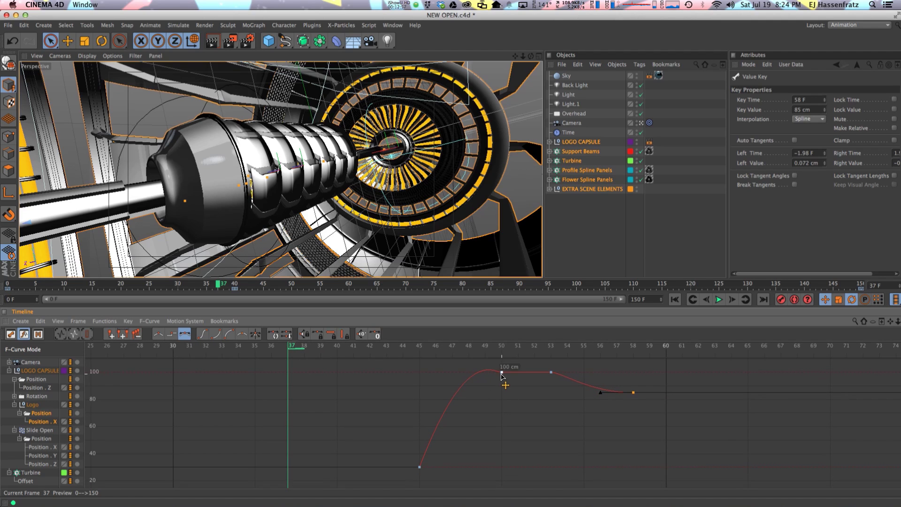
{"action": "left_click", "coordinate": [502, 373]}
Return to Key Mode with the LOGO CAPSULE's Position . Z curve unfolded, and reduce the height of that curve's display.
{"action": "key", "text": "Tab"}
{"action": "right_click_drag", "start_coordinate": [426, 415], "coordinate": [107, 414], "text": "alt"}
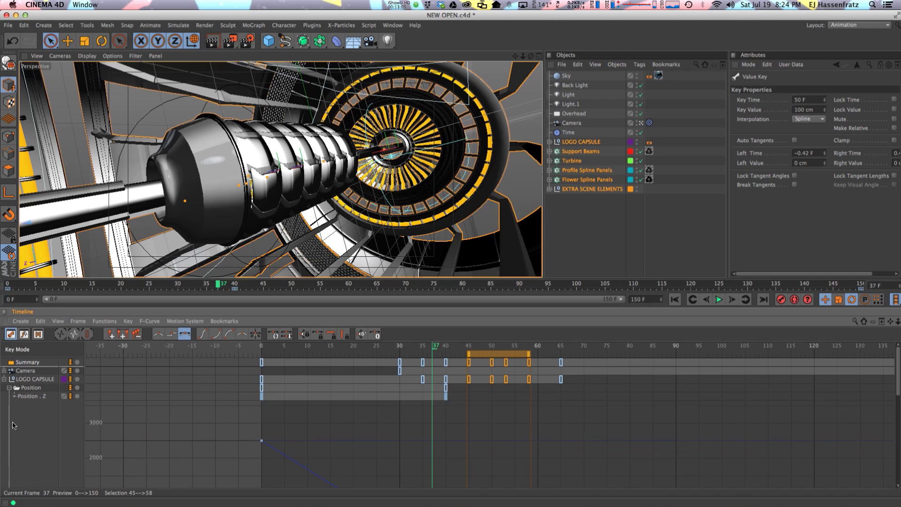
{"action": "scroll", "coordinate": [311, 430], "scroll_direction": "down", "scroll_amount": 5}
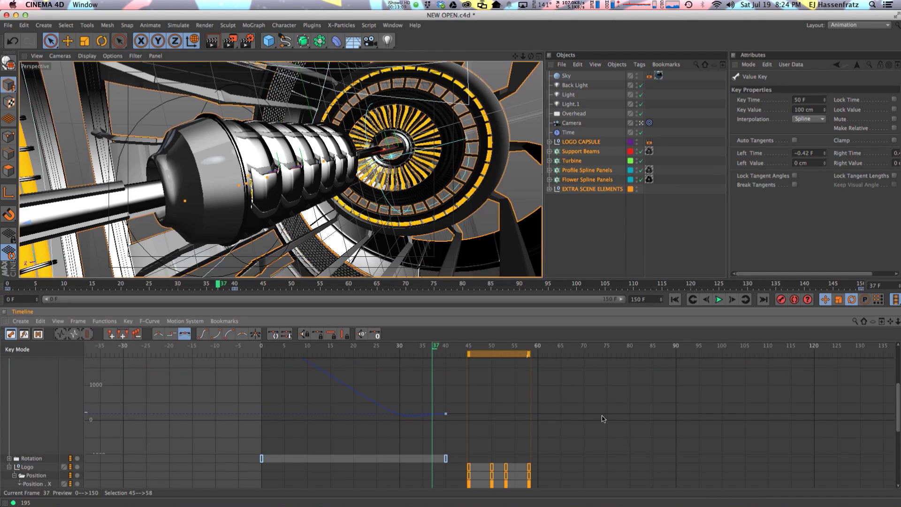
{"action": "left_click_drag", "start_coordinate": [404, 453], "coordinate": [394, 364]}
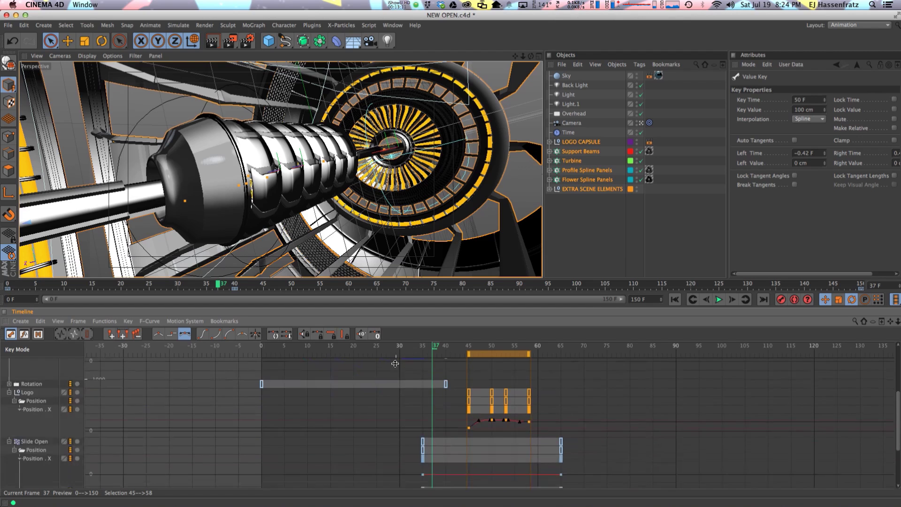
{"action": "middle_click_drag", "start_coordinate": [391, 350], "coordinate": [361, 417], "text": "alt"}
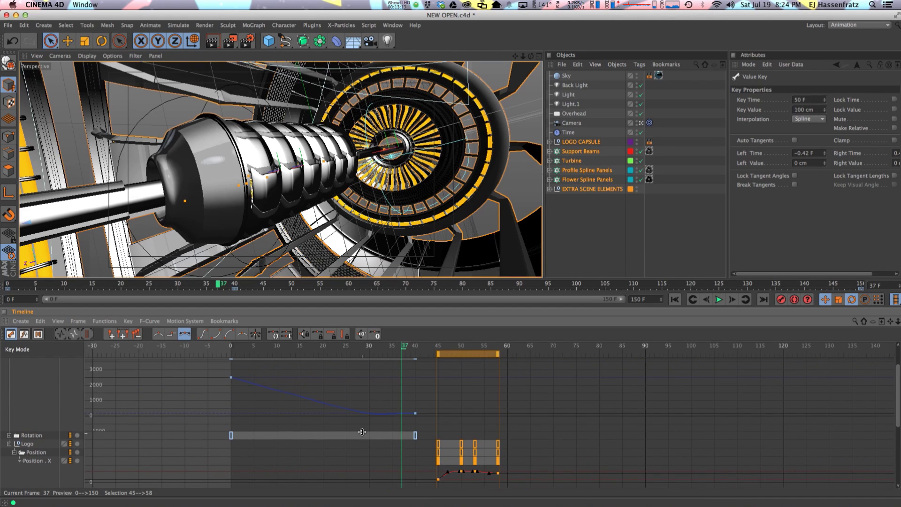
Select the Slide Open Position . X, Position . Y and Position . Z keys at frame 35.
{"action": "scroll", "coordinate": [362, 432], "scroll_direction": "down", "scroll_amount": 3}
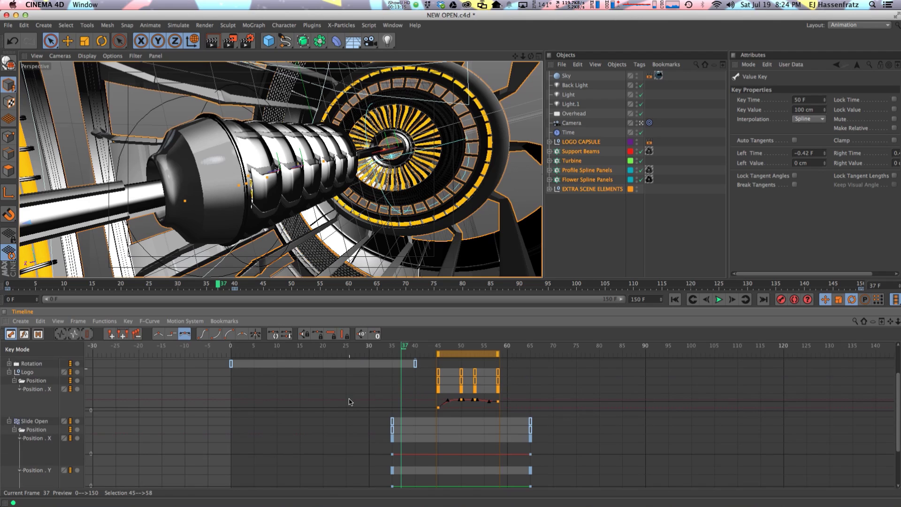
{"action": "scroll", "coordinate": [352, 403], "scroll_direction": "down", "scroll_amount": 2}
{"action": "scroll", "coordinate": [378, 390], "scroll_direction": "down", "scroll_amount": 1}
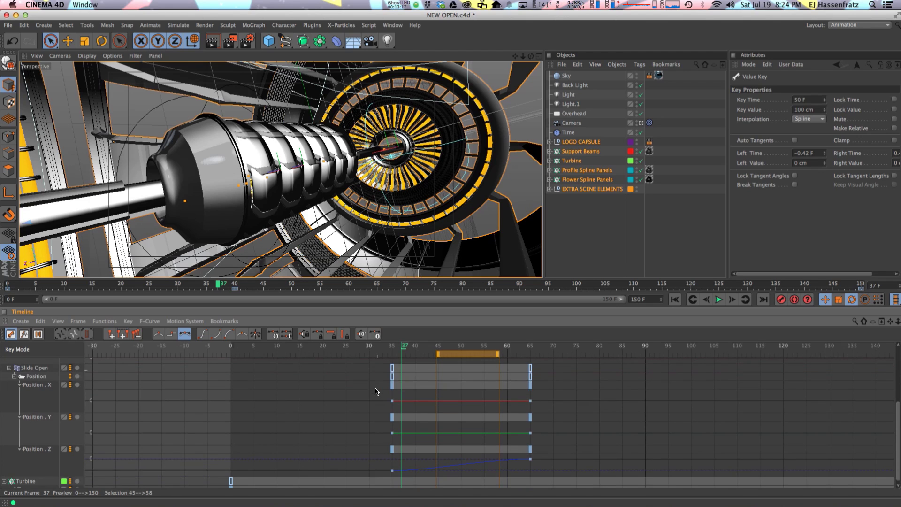
{"action": "left_click_drag", "start_coordinate": [379, 395], "coordinate": [431, 468]}
Select all three Slide Open Position tracks in F-Curve Mode and return the timeline to Key Mode.
{"action": "key", "text": "Tab"}
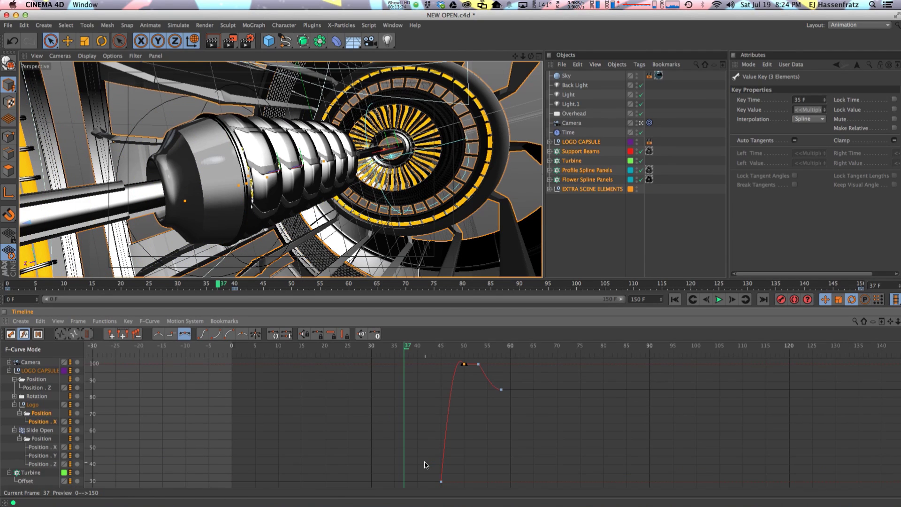
{"action": "left_click", "coordinate": [43, 439]}
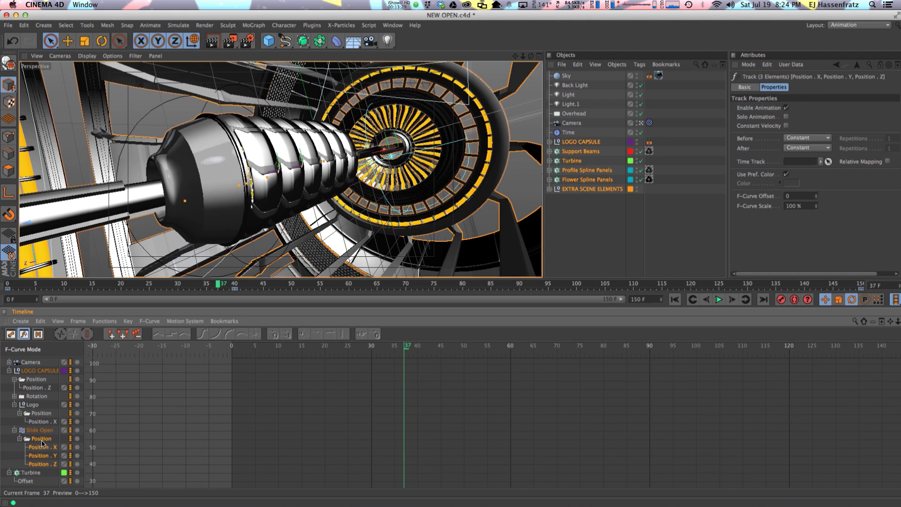
{"action": "key", "text": "Tab"}
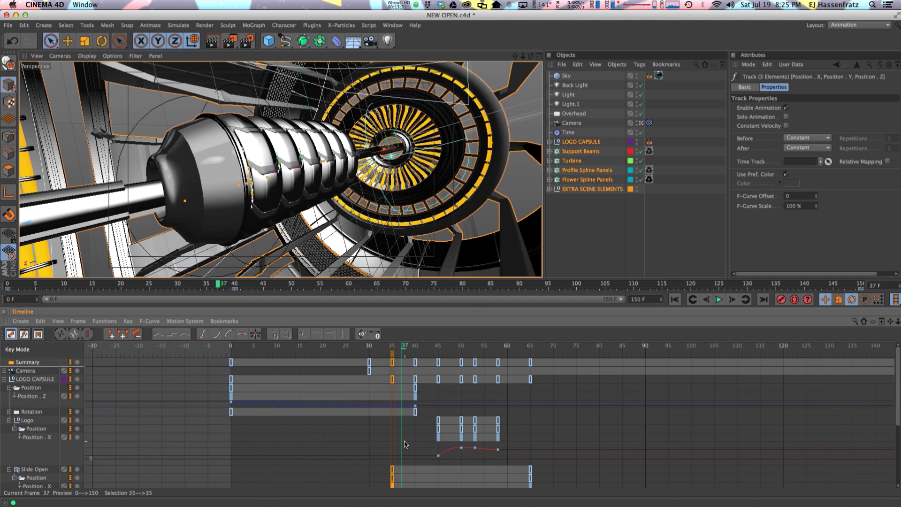
Select all Slide Open Position . X, Position . Y and Position . Z keys from frame 35 to 65 and display them in F-Curve Mode.
{"action": "scroll", "coordinate": [405, 444], "scroll_direction": "down", "scroll_amount": 3}
{"action": "left_click_drag", "start_coordinate": [371, 439], "coordinate": [555, 457]}
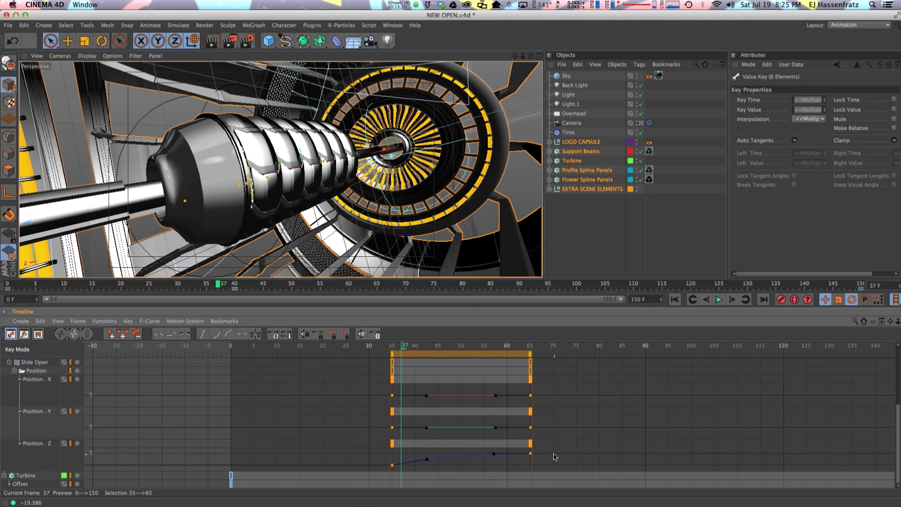
{"action": "scroll", "coordinate": [422, 409], "scroll_direction": "up", "scroll_amount": 3}
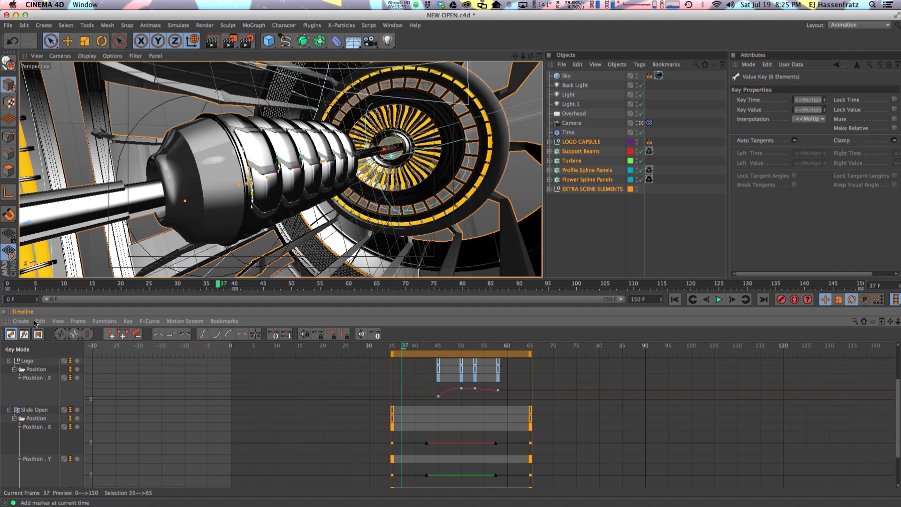
{"action": "left_click", "coordinate": [24, 335]}
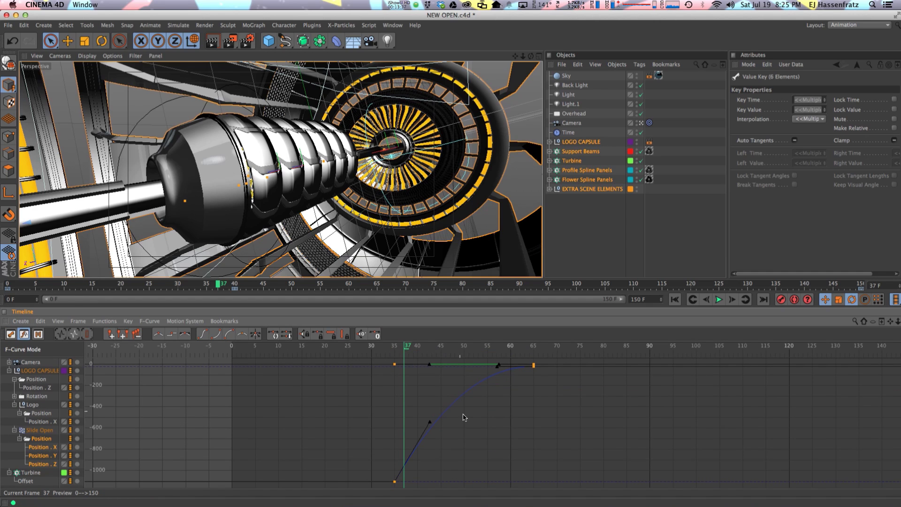
Select the three Slide Open Position keys at frame 35 and lengthen their right tangents together to about 8.28 F.
{"action": "key", "text": "h"}
{"action": "right_click_drag", "start_coordinate": [550, 416], "coordinate": [450, 343], "text": "alt"}
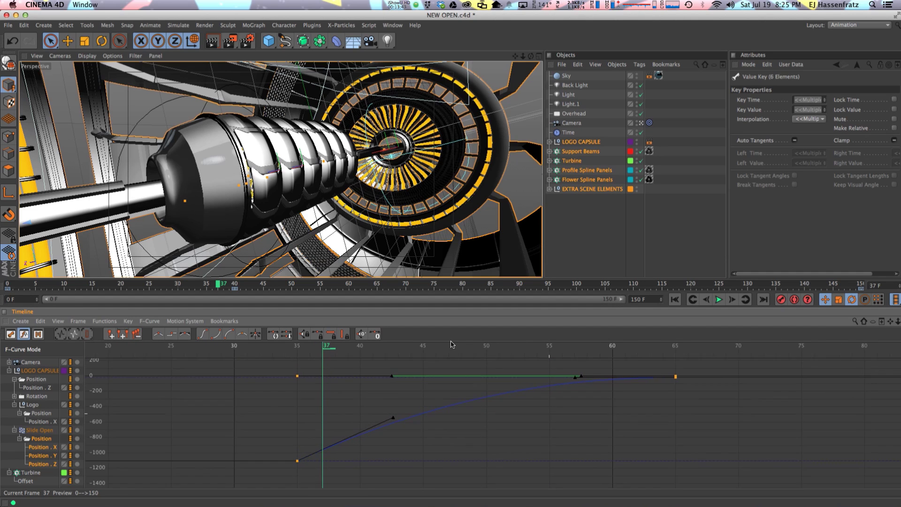
{"action": "scroll", "coordinate": [452, 345], "scroll_direction": "up", "scroll_amount": 3}
{"action": "scroll", "coordinate": [451, 346], "scroll_direction": "down", "scroll_amount": 1}
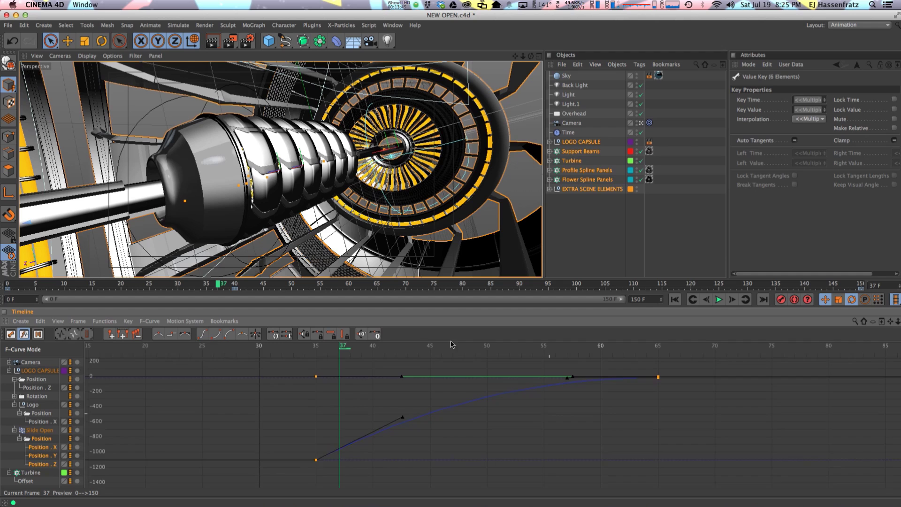
{"action": "left_click_drag", "start_coordinate": [283, 365], "coordinate": [356, 497]}
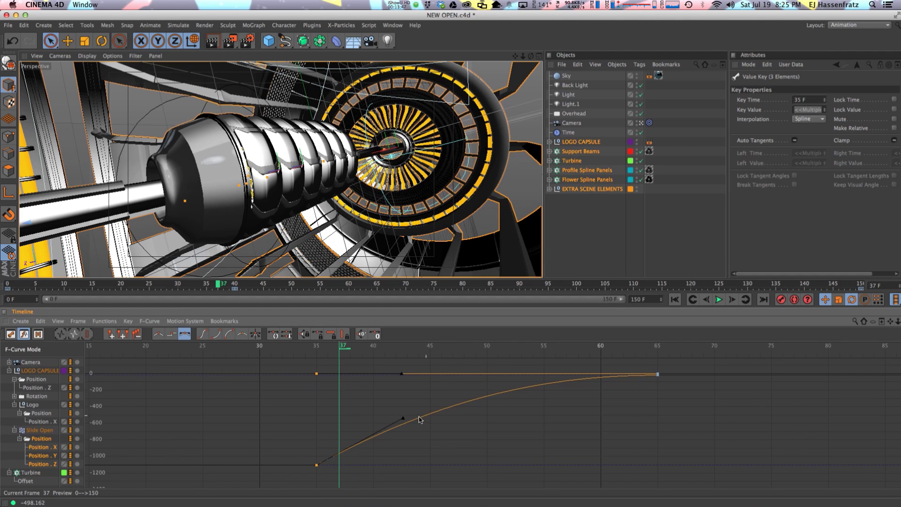
{"action": "mouse_move", "coordinate": [403, 418]}
{"action": "left_mouse_down"}
{"action": "mouse_move", "coordinate": [444, 461]}
{"action": "mouse_move", "coordinate": [410, 469]}
{"action": "mouse_move", "coordinate": [399, 388]}
{"action": "mouse_move", "coordinate": [413, 477]}
{"action": "mouse_move", "coordinate": [420, 444]}
{"action": "mouse_move", "coordinate": [414, 402]}
{"action": "mouse_move", "coordinate": [420, 440]}
{"action": "mouse_move", "coordinate": [412, 419]}
{"action": "left_mouse_up"}
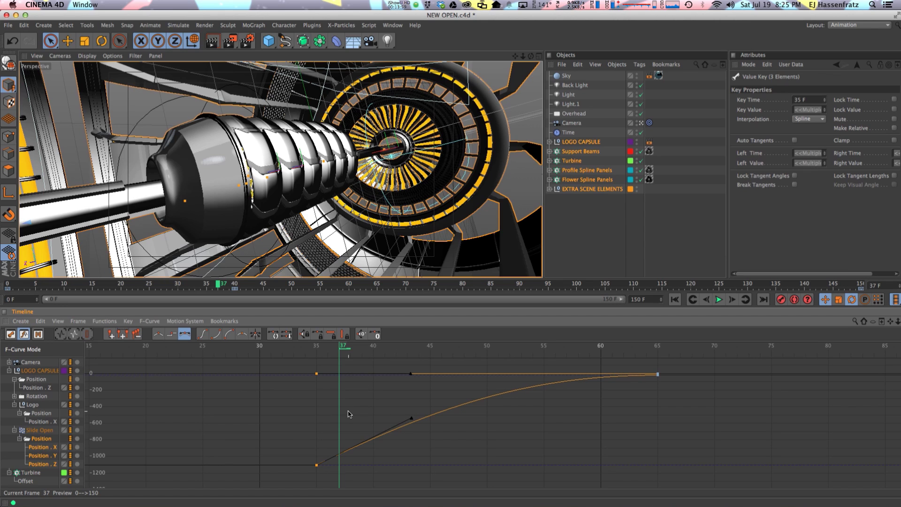
Try to raise the right tangent of the Slide Open Position . Z key at frame 35 in Key Mode, and undo the change.
{"action": "key", "text": "Tab"}
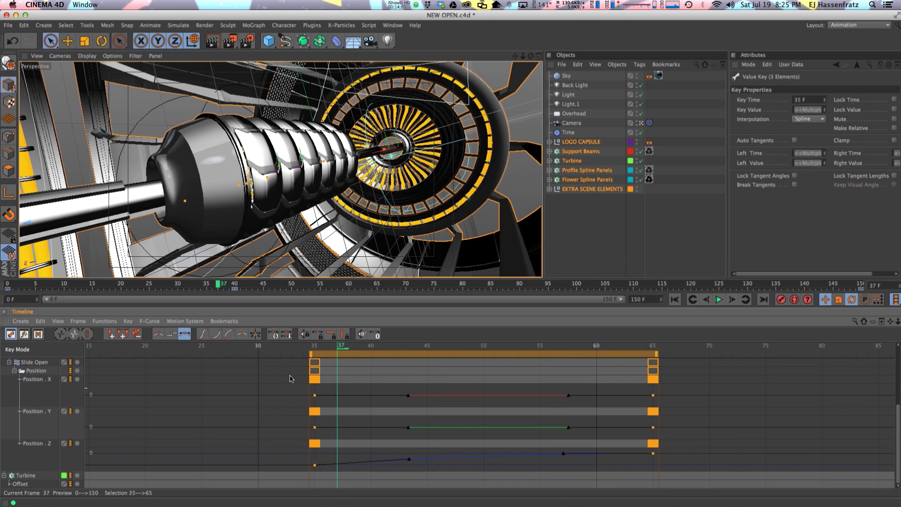
{"action": "left_click_drag", "start_coordinate": [291, 379], "coordinate": [331, 460]}
{"action": "left_click_drag", "start_coordinate": [409, 457], "coordinate": [411, 423]}
{"action": "key", "text": "super+z"}
{"action": "key", "text": "super+z"}
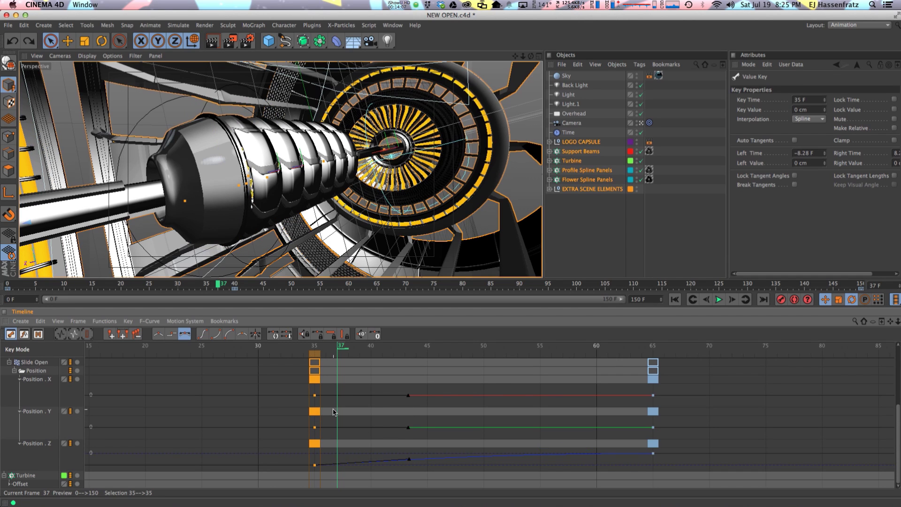
Add a key at frame 48 on the Slide Open Position . Z curve in F-Curve Mode and adjust its left and right tangents independently.
{"action": "key", "text": "Tab"}
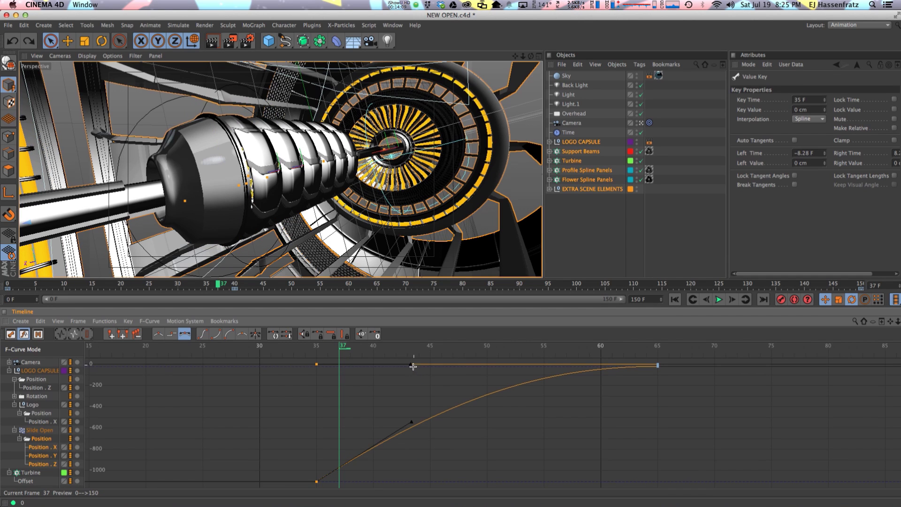
{"action": "left_click", "coordinate": [376, 386]}
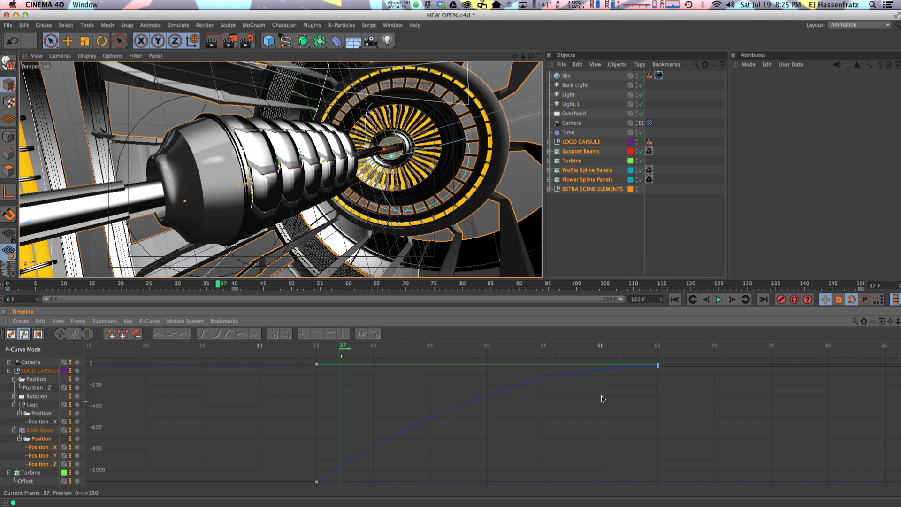
{"action": "left_click", "coordinate": [465, 407], "text": "ctrl"}
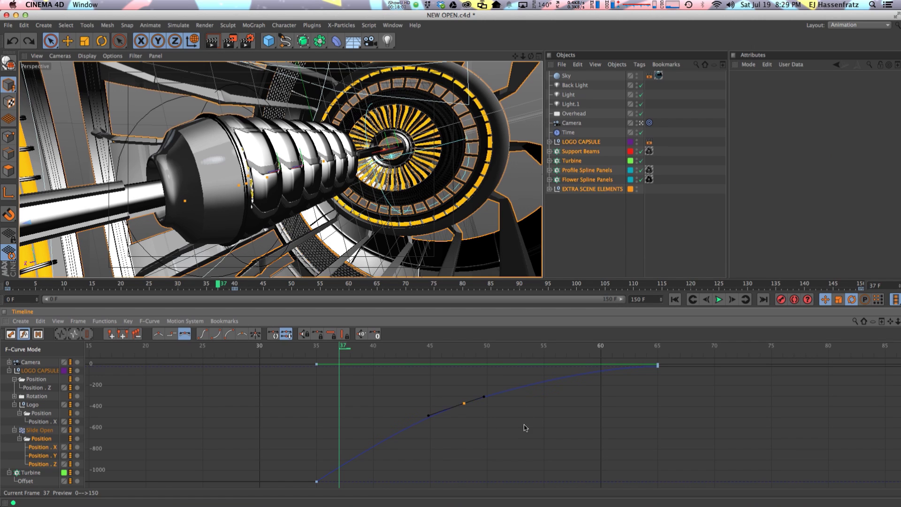
{"action": "left_click_drag", "start_coordinate": [485, 396], "coordinate": [513, 400]}
{"action": "left_click_drag", "start_coordinate": [428, 406], "coordinate": [458, 407]}
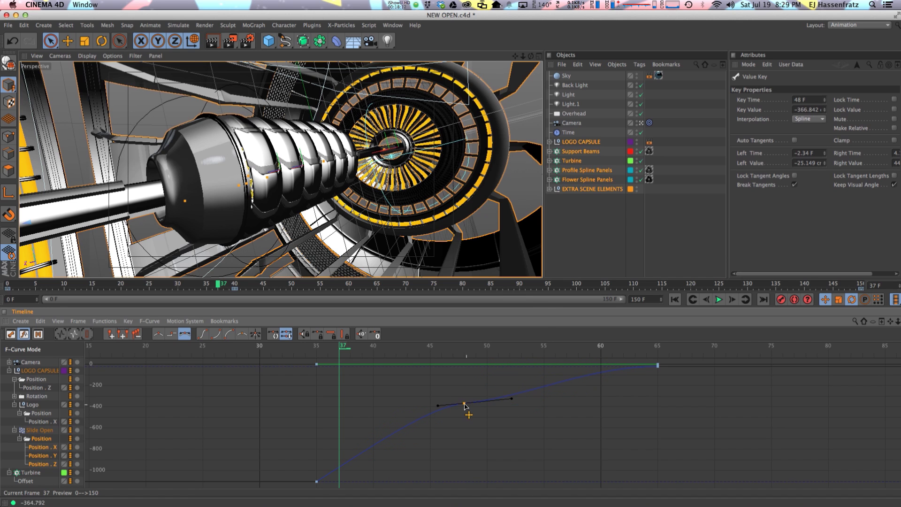
Enable Auto Tangents for the Slide Open Position . Z key at frame 48 and rotate its tangent handles.
{"action": "right_click", "coordinate": [466, 407]}
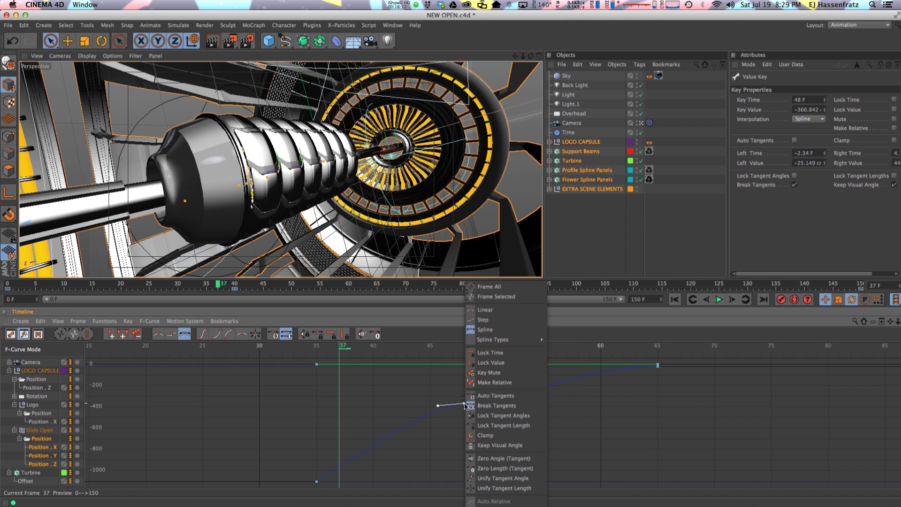
{"action": "left_click", "coordinate": [490, 402]}
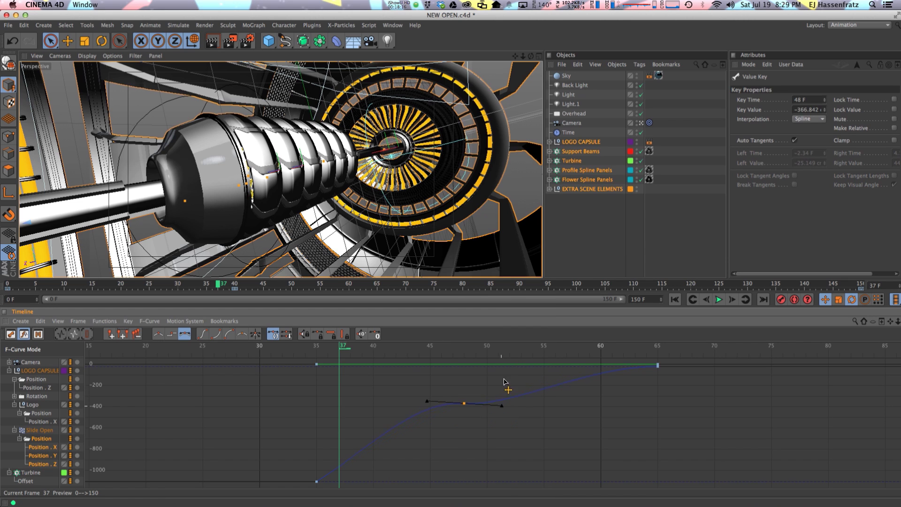
{"action": "left_click_drag", "start_coordinate": [504, 380], "coordinate": [500, 427]}
Return to Key Mode and increase the display height of the Logo's Position . X curve.
{"action": "key", "text": "Tab"}
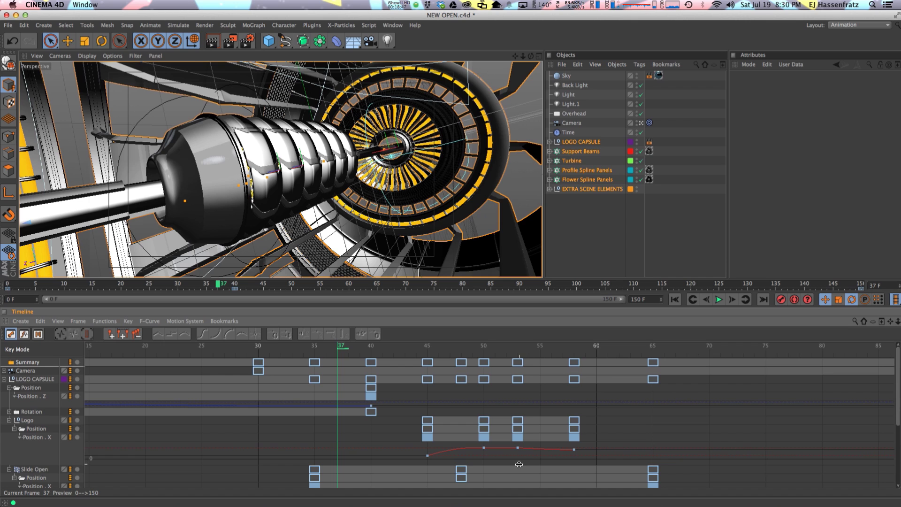
{"action": "left_click_drag", "start_coordinate": [519, 465], "coordinate": [518, 505]}
{"action": "scroll", "coordinate": [519, 477], "scroll_direction": "down", "scroll_amount": 3}
{"action": "scroll", "coordinate": [519, 477], "scroll_direction": "up", "scroll_amount": 1}
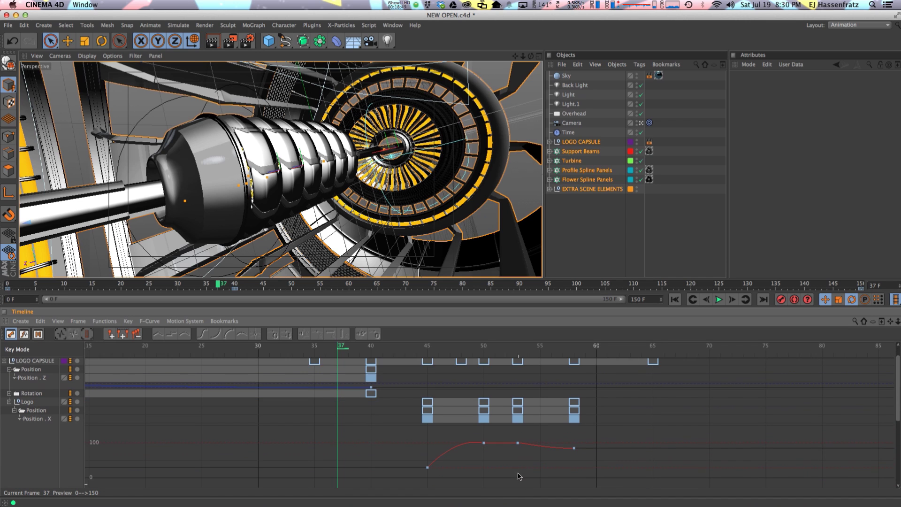
{"action": "scroll", "coordinate": [520, 477], "scroll_direction": "down", "scroll_amount": 1}
Raise the left tangent of the Logo's Position . X key at frame 50 independently, to about -1.98 F and 36.523 cm, checking the pose at frame 48.
{"action": "left_click", "coordinate": [518, 438]}
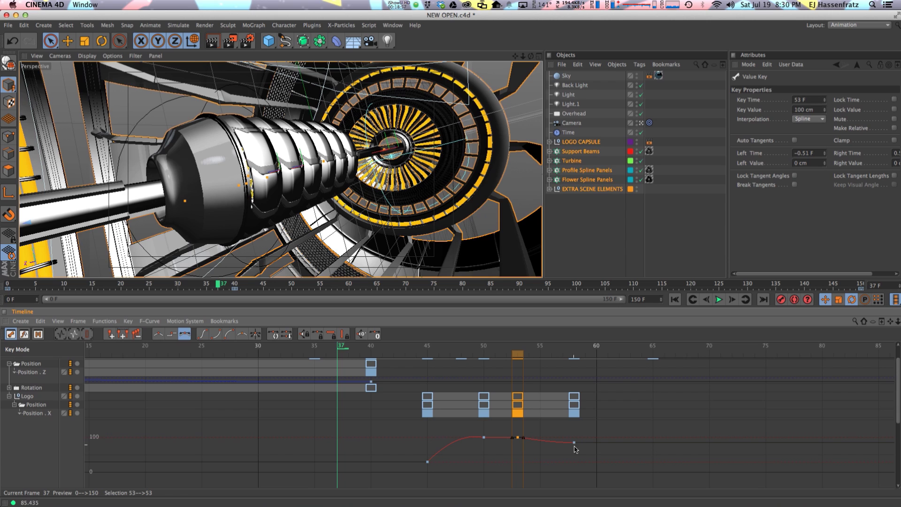
{"action": "left_click", "coordinate": [484, 439]}
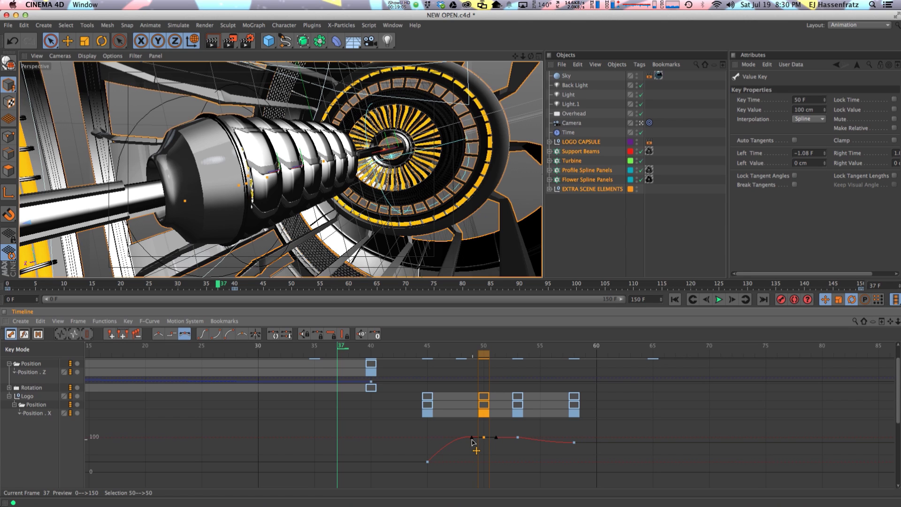
{"action": "mouse_move", "coordinate": [472, 437]}
{"action": "left_mouse_down", "text": "shift"}
{"action": "mouse_move", "coordinate": [462, 427]}
{"action": "mouse_move", "coordinate": [488, 431]}
{"action": "mouse_move", "coordinate": [465, 430]}
{"action": "left_mouse_up", "text": "shift"}
{"action": "left_click_drag", "start_coordinate": [436, 352], "coordinate": [464, 348]}
{"action": "mouse_move", "coordinate": [465, 428]}
{"action": "left_mouse_down"}
{"action": "mouse_move", "coordinate": [463, 413]}
{"action": "mouse_move", "coordinate": [472, 439]}
{"action": "left_mouse_up"}
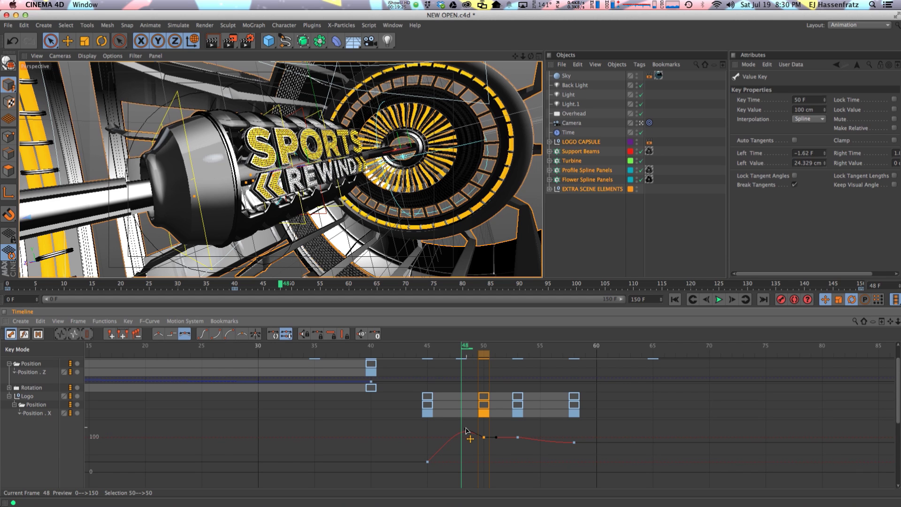
{"action": "left_click_drag", "start_coordinate": [463, 426], "coordinate": [462, 424]}
Examine the Logo's overshoot motion by going through the animation from frame 44 to frame 56.
{"action": "left_click_drag", "start_coordinate": [421, 350], "coordinate": [407, 371]}
{"action": "key", "text": "g"}
{"action": "key", "text": "g"}
{"action": "key", "text": "g"}
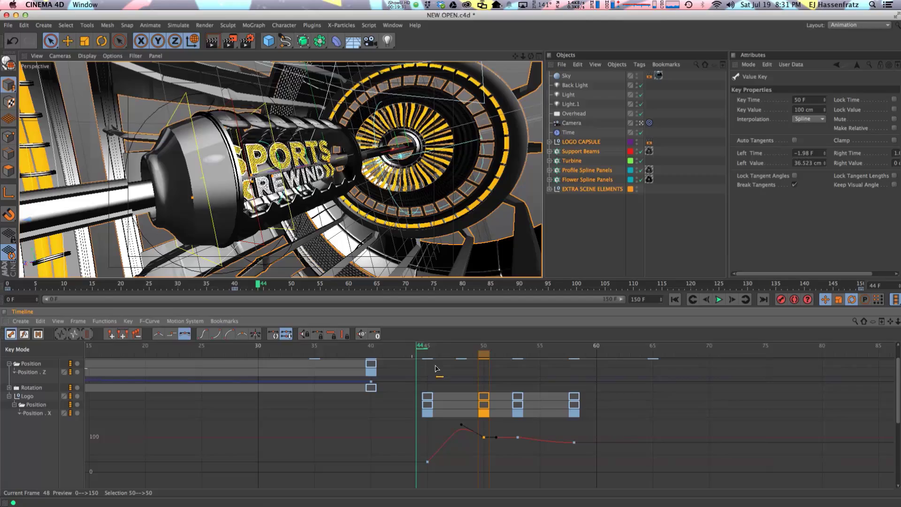
{"action": "left_click_drag", "start_coordinate": [490, 374], "coordinate": [515, 378]}
{"action": "key", "text": "g"}
{"action": "key", "text": "g"}
{"action": "key", "text": "g"}
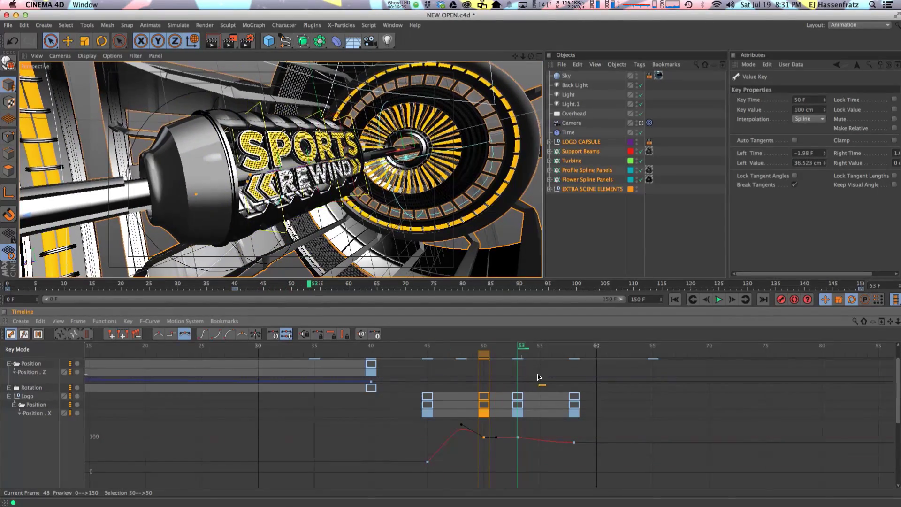
{"action": "key", "text": "g"}
{"action": "key", "text": "g"}
{"action": "key", "text": "g"}
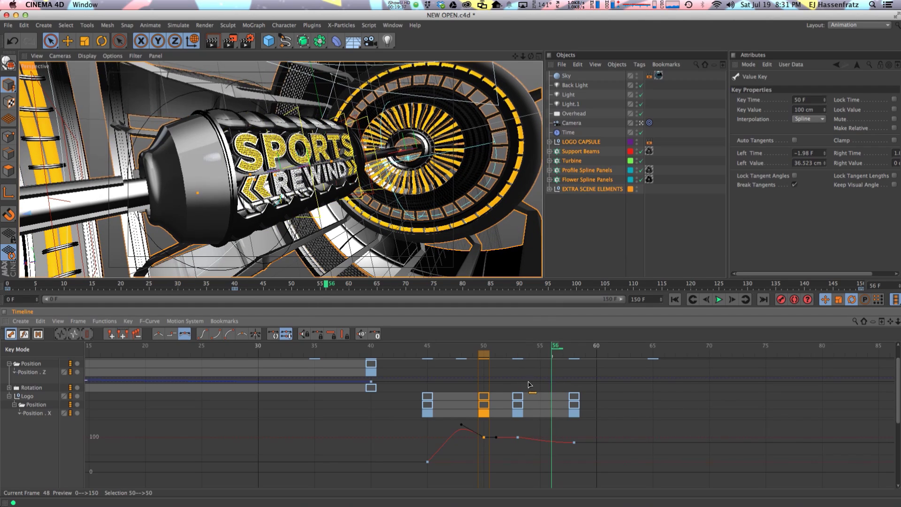
Go back to frame 54 and raise the right tangent of the Logo's Position . X key at frame 53 to about 24 cm.
{"action": "key", "text": "f"}
{"action": "key", "text": "f"}
{"action": "left_click", "coordinate": [518, 438]}
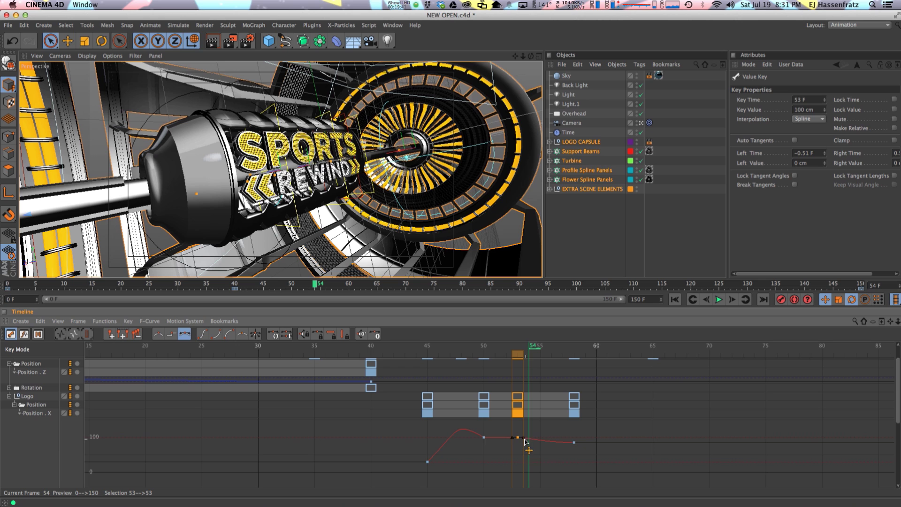
{"action": "left_click_drag", "start_coordinate": [525, 440], "coordinate": [530, 427]}
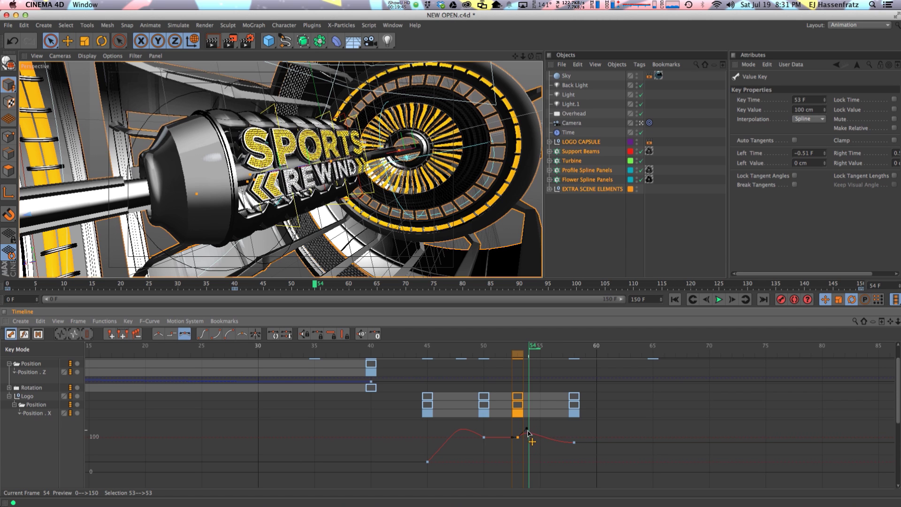
Play the animation from frame 45 to review the Logo's adjusted motion, and stop at frame 64.
{"action": "left_click_drag", "start_coordinate": [505, 350], "coordinate": [440, 353]}
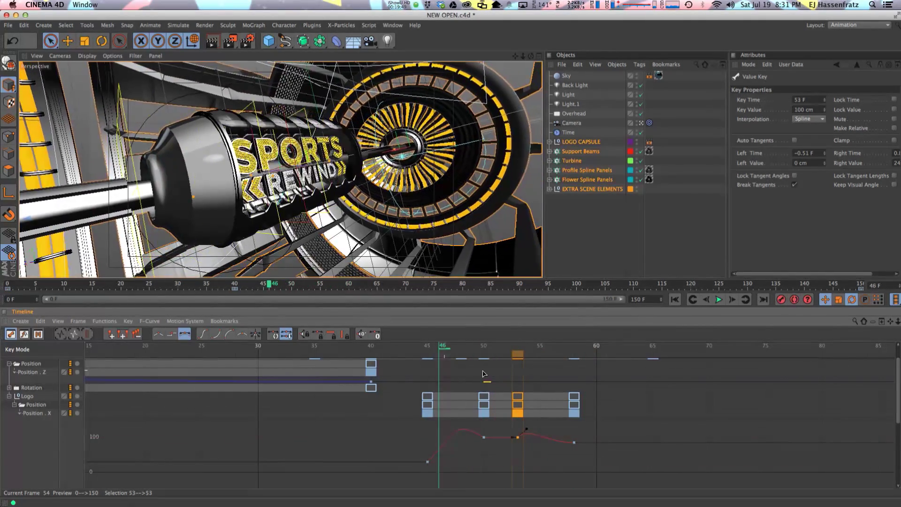
{"action": "left_click_drag", "start_coordinate": [485, 374], "coordinate": [428, 381]}
{"action": "left_click", "coordinate": [718, 300]}
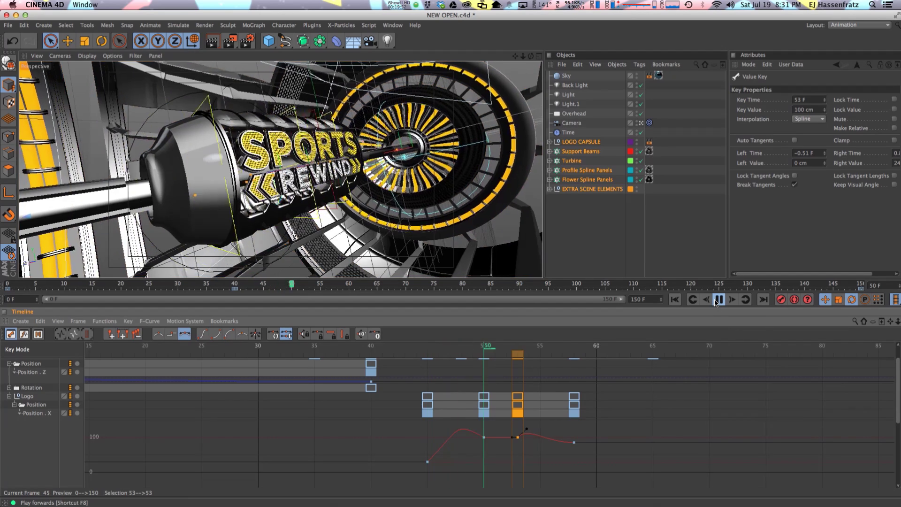
{"action": "left_click", "coordinate": [718, 300]}
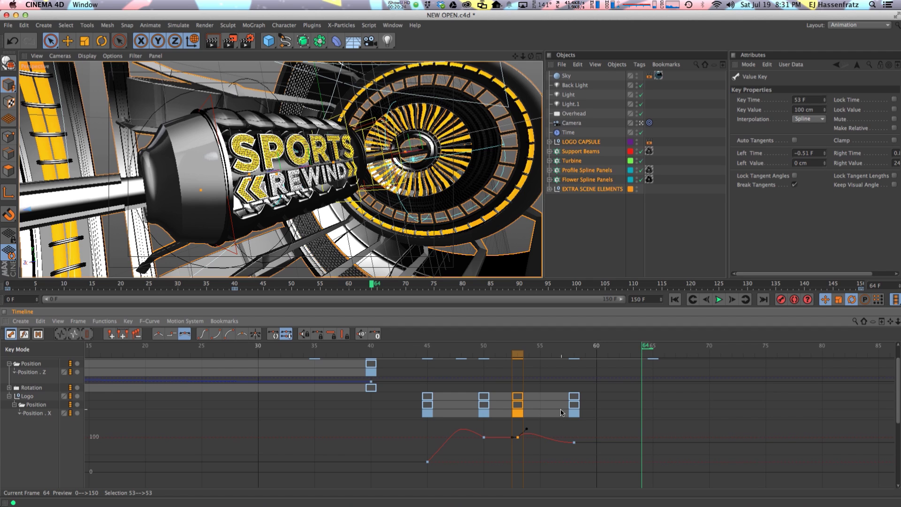
Frame the full 0 to 150 range in the timeline, collapse the Logo's tracks, and apply Fold All to every object.
{"action": "key", "text": "h"}
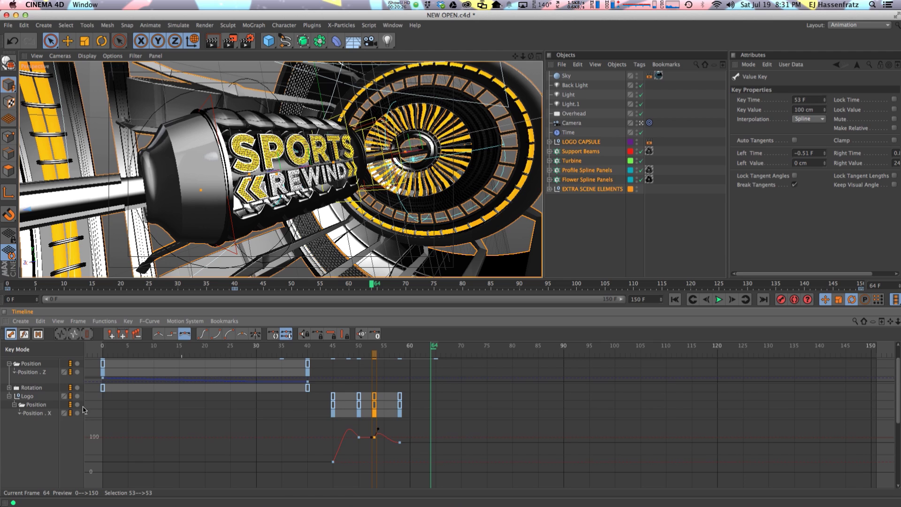
{"action": "left_click", "coordinate": [9, 395]}
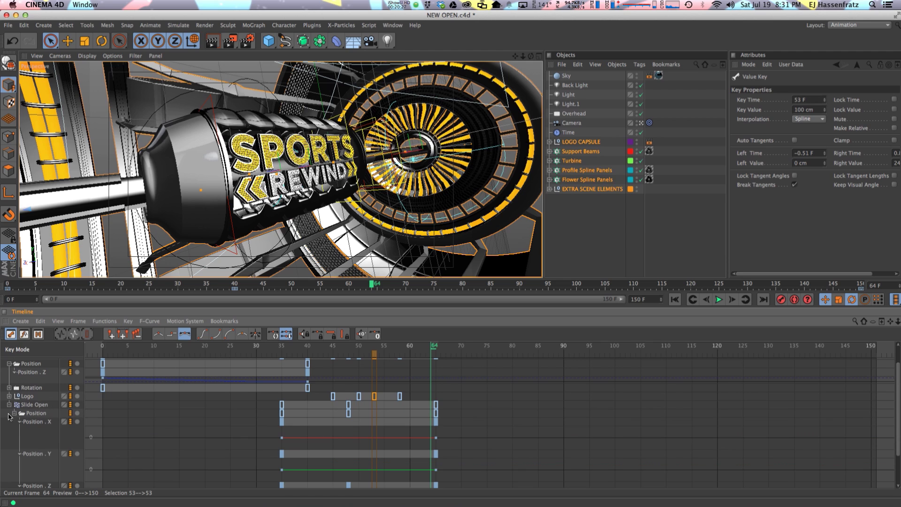
{"action": "left_click", "coordinate": [58, 321]}
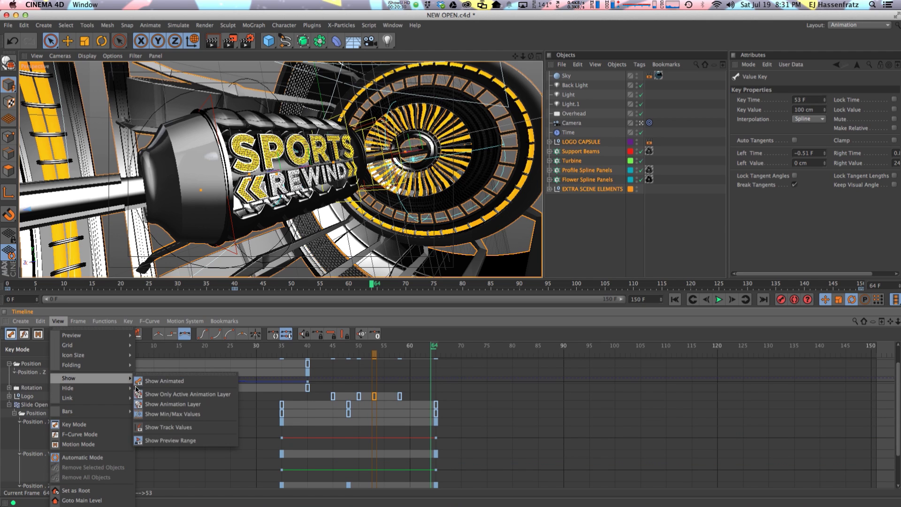
{"action": "mouse_move", "coordinate": [108, 365]}
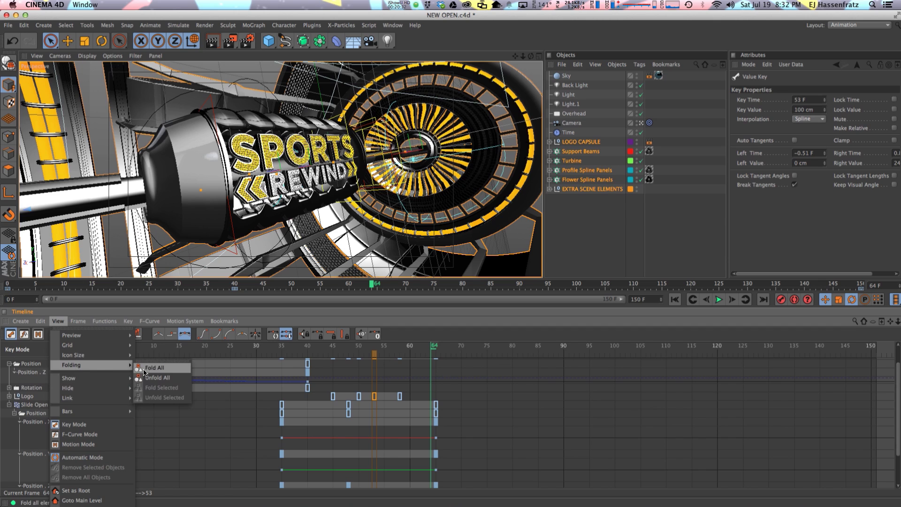
{"action": "left_click", "coordinate": [146, 368]}
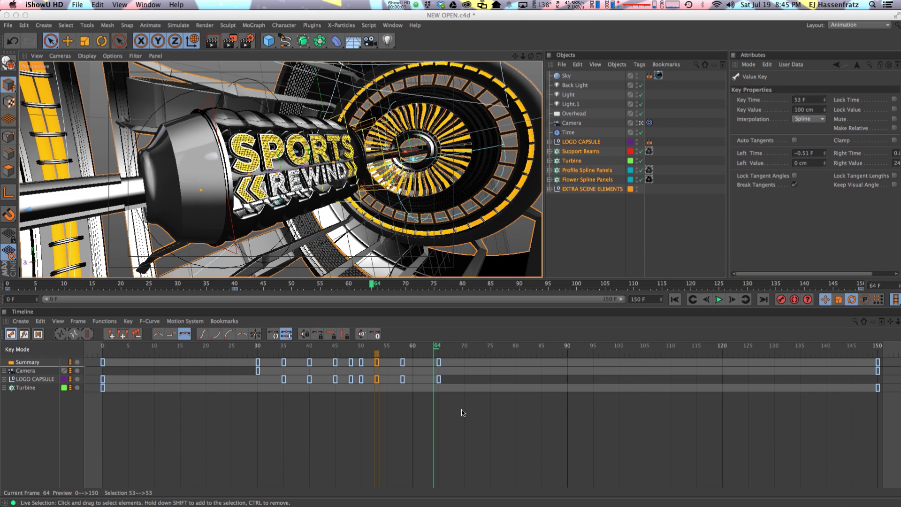
Review the timeline's Link and Folding view options.
{"action": "left_click", "coordinate": [58, 321]}
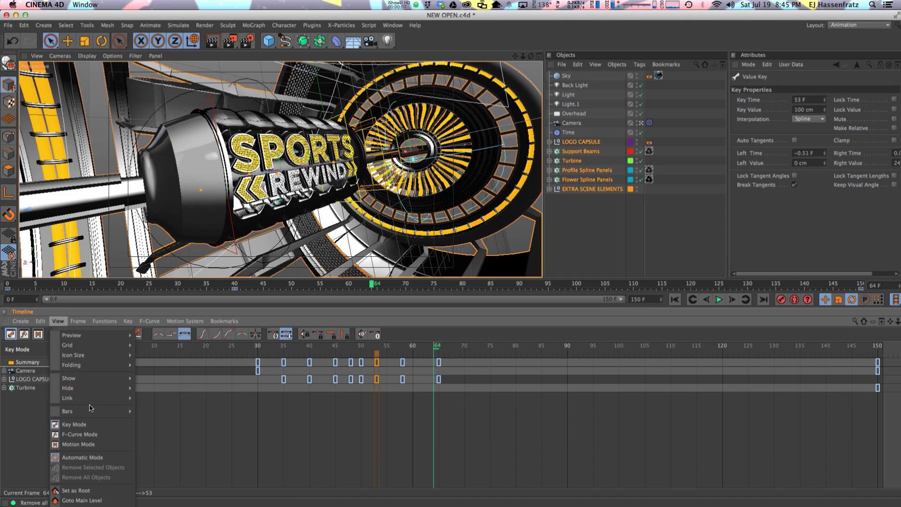
{"action": "mouse_move", "coordinate": [94, 398]}
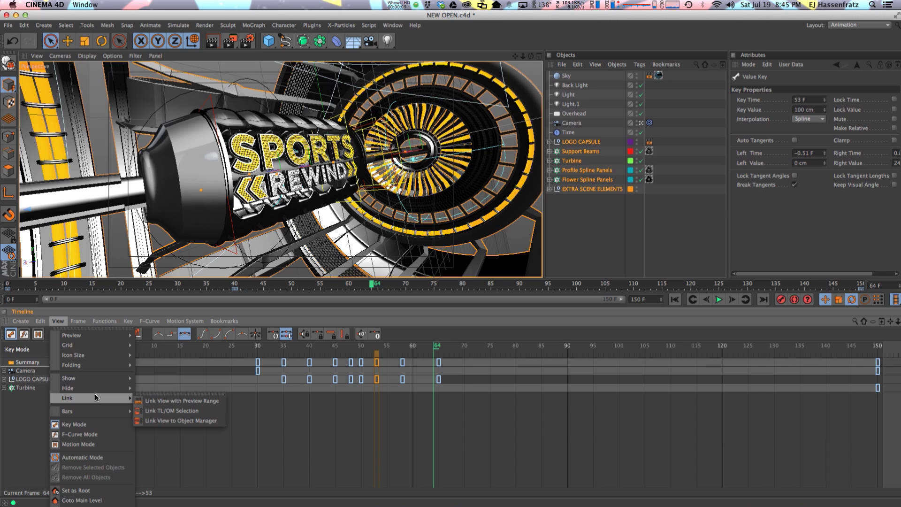
{"action": "mouse_move", "coordinate": [96, 367]}
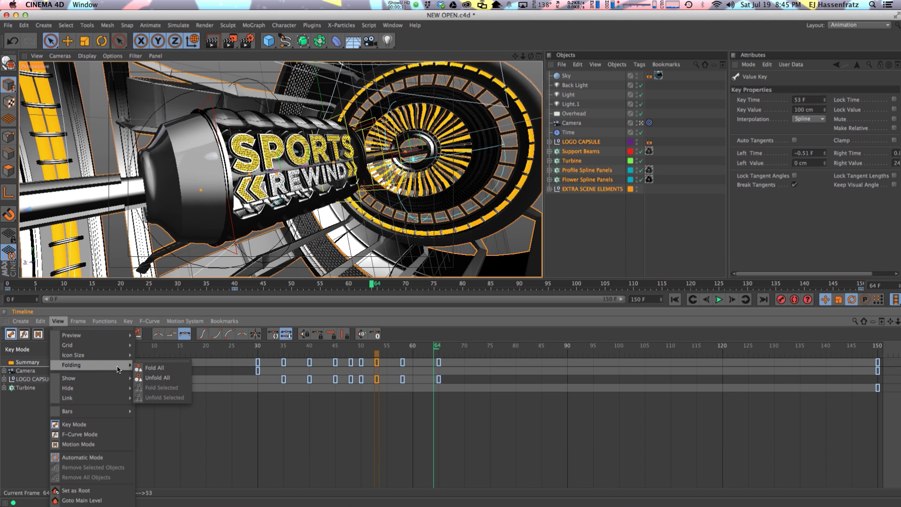
{"action": "left_click", "coordinate": [58, 321]}
{"action": "left_click", "coordinate": [59, 322]}
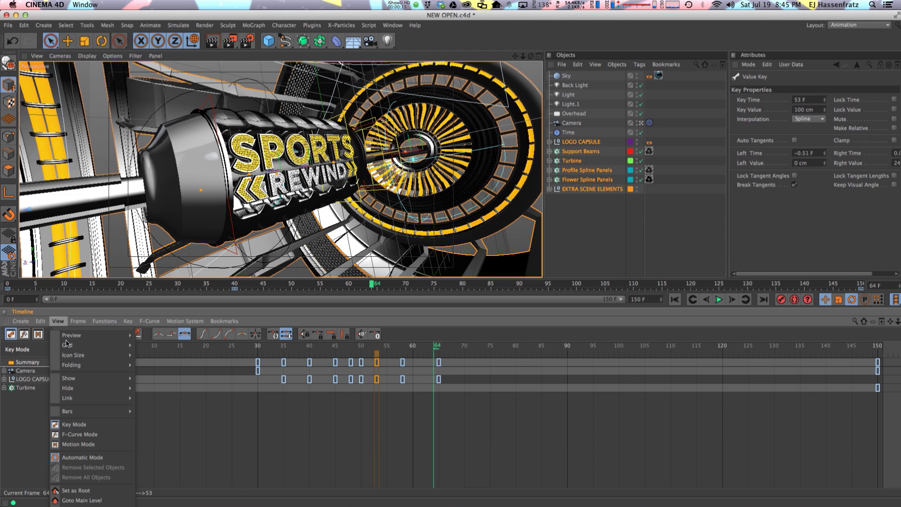
{"action": "mouse_move", "coordinate": [94, 365]}
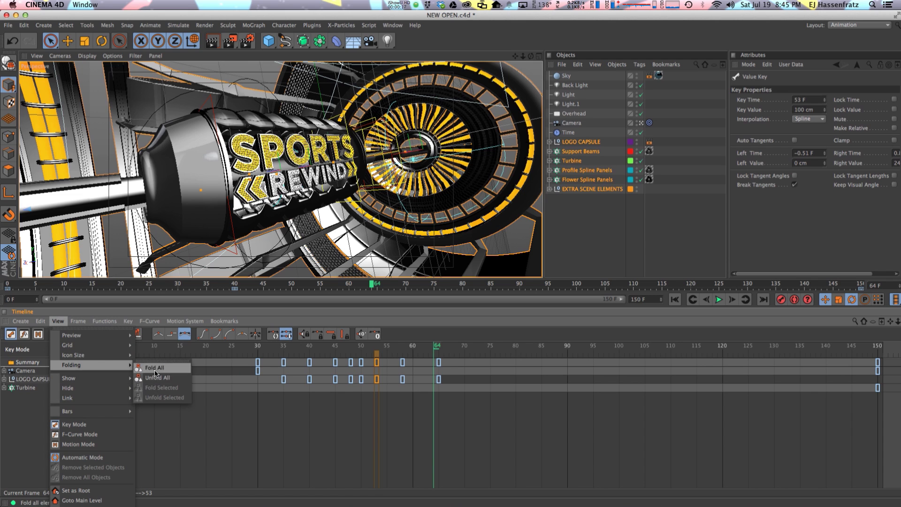
{"action": "left_click", "coordinate": [390, 338]}
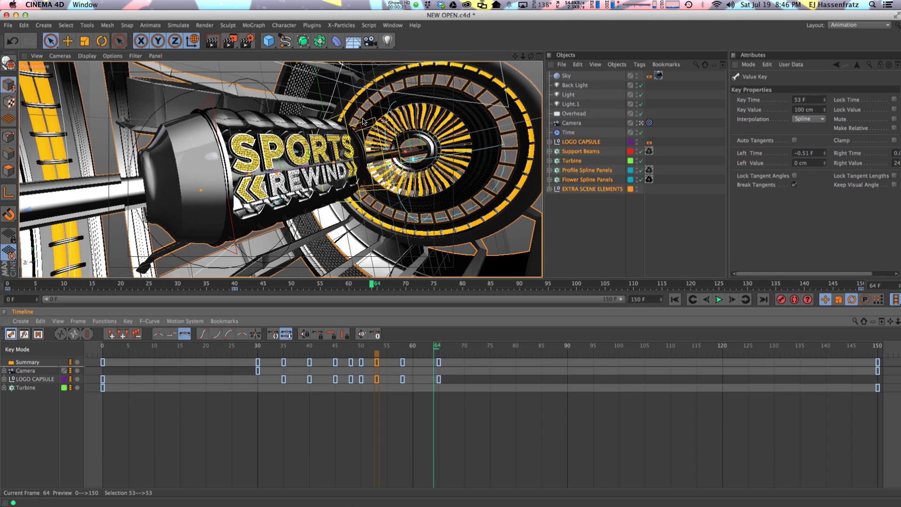
Open Customize Commands, enable Edit Palettes, and enlarge the dialog so the Plugin column shows.
{"action": "left_click", "coordinate": [389, 26]}
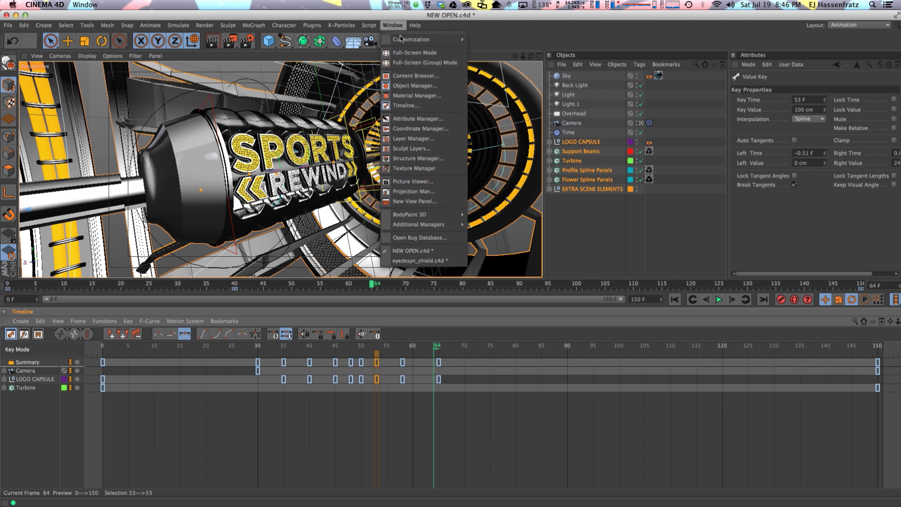
{"action": "mouse_move", "coordinate": [401, 39]}
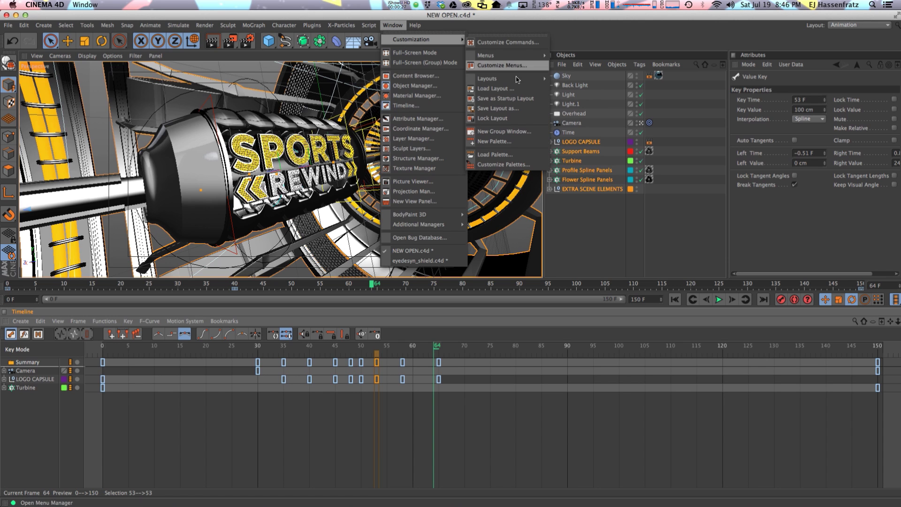
{"action": "left_click", "coordinate": [517, 44]}
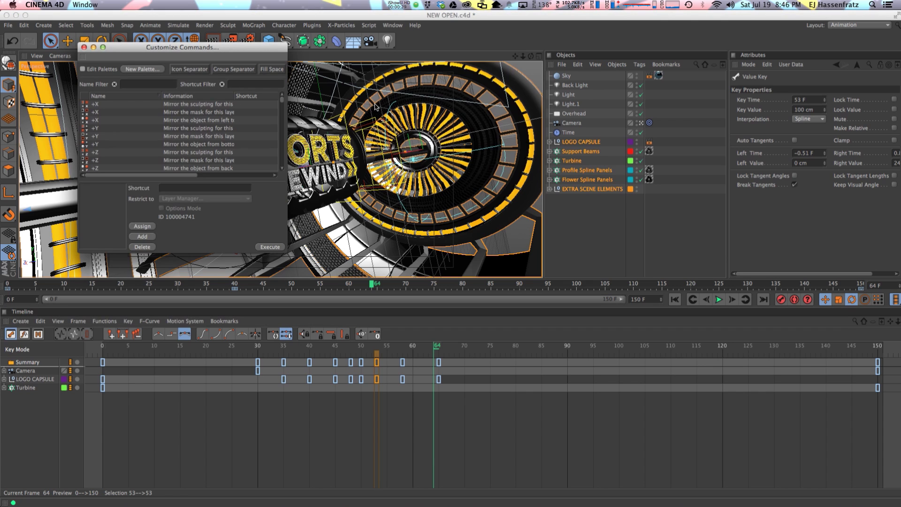
{"action": "left_click", "coordinate": [85, 70]}
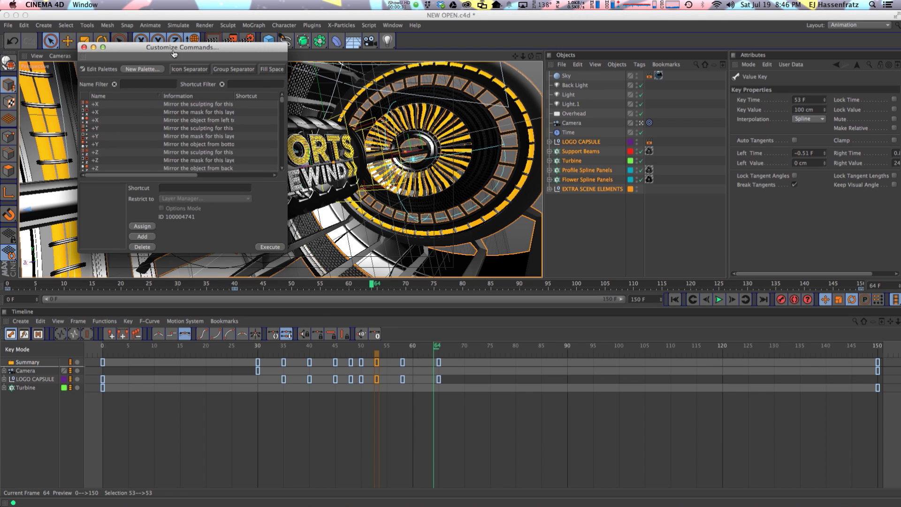
{"action": "left_click_drag", "start_coordinate": [173, 53], "coordinate": [187, 59]}
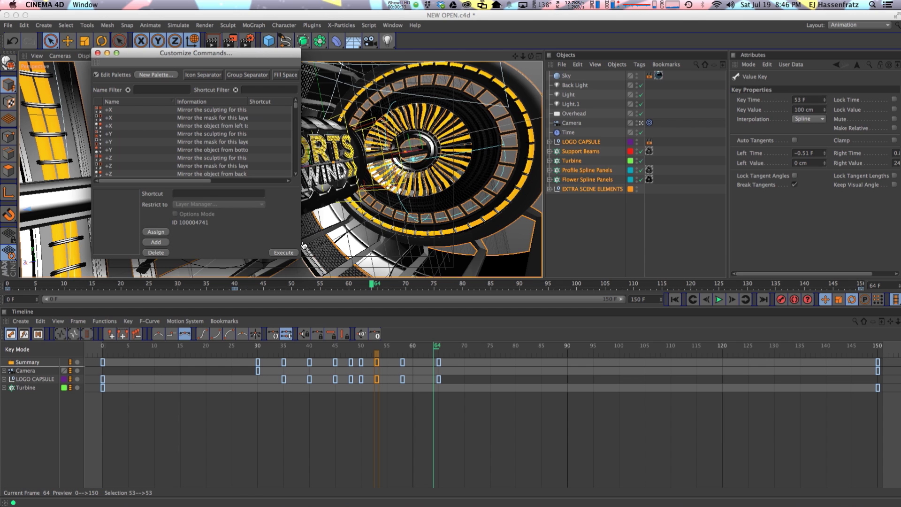
{"action": "left_click_drag", "start_coordinate": [302, 257], "coordinate": [402, 270]}
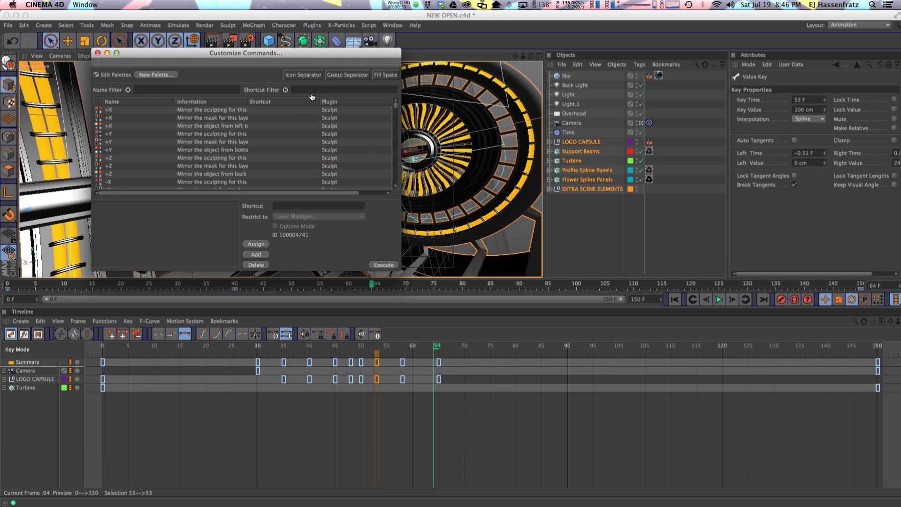
{"action": "left_click_drag", "start_coordinate": [335, 77], "coordinate": [389, 343]}
{"action": "left_click", "coordinate": [167, 91]}
{"action": "type", "text": "Fill"}
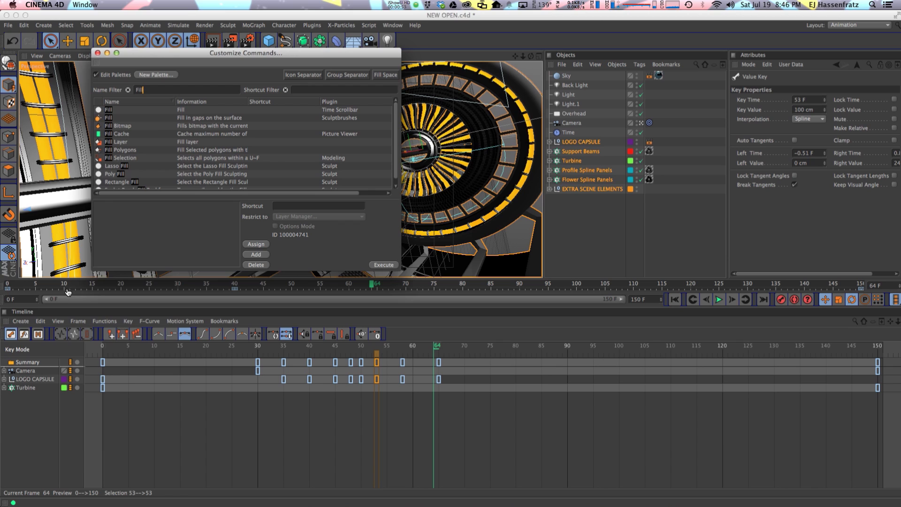
{"action": "left_click", "coordinate": [58, 321]}
{"action": "mouse_move", "coordinate": [79, 366]}
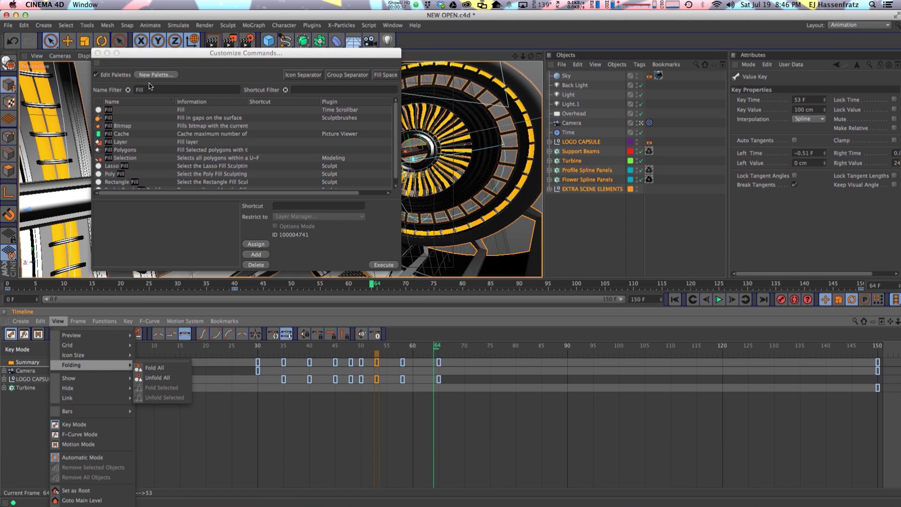
Filter the commands by "Fold" and add the Timeline version of Fold All to the end of the timeline's icon palette.
{"action": "left_click_drag", "start_coordinate": [150, 89], "coordinate": [89, 94]}
{"action": "type", "text": "Fold"}
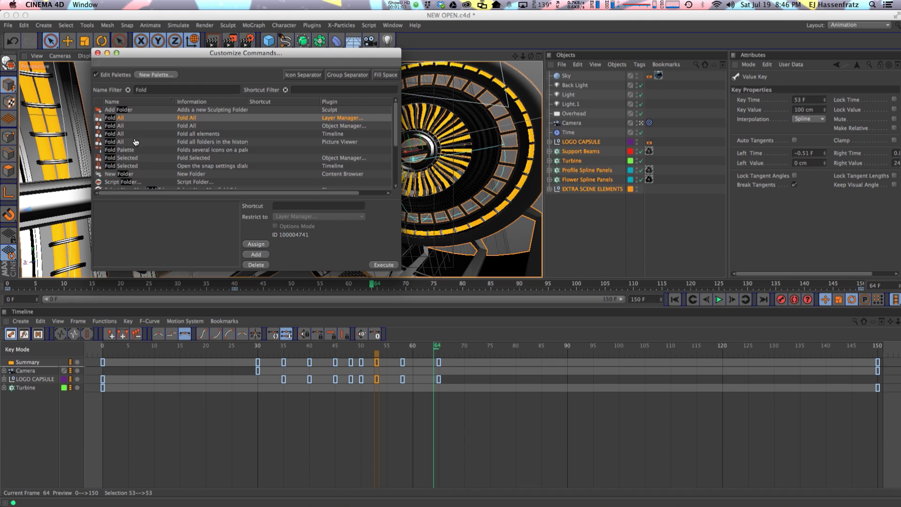
{"action": "left_click_drag", "start_coordinate": [120, 137], "coordinate": [396, 341]}
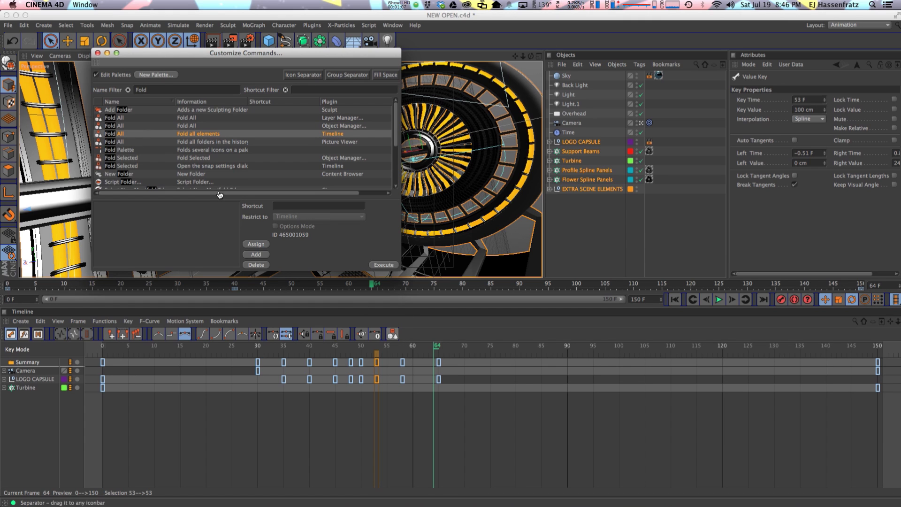
Filter the commands by "UNfold", add the Timeline version of Unfold All beside the Fold All icon, and close Customize Commands.
{"action": "left_click_drag", "start_coordinate": [148, 90], "coordinate": [97, 85]}
{"action": "type", "text": "UNfold"}
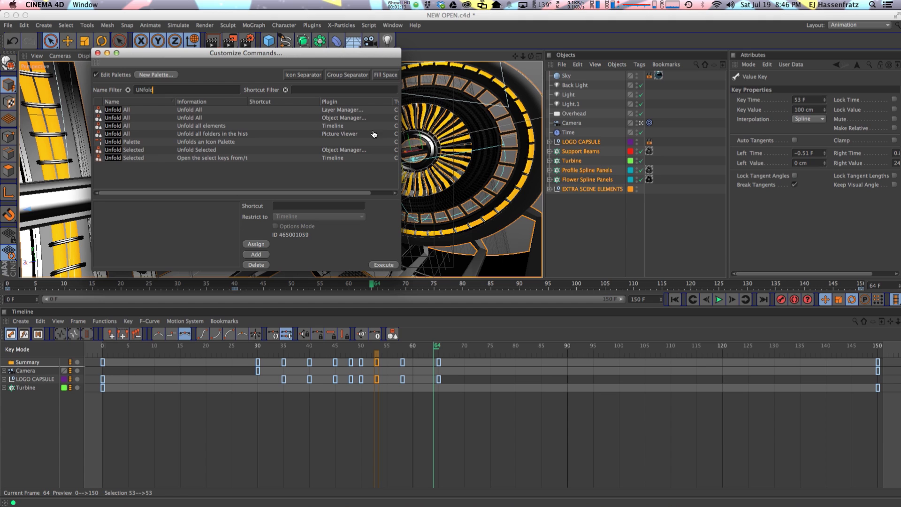
{"action": "left_click_drag", "start_coordinate": [117, 128], "coordinate": [408, 336]}
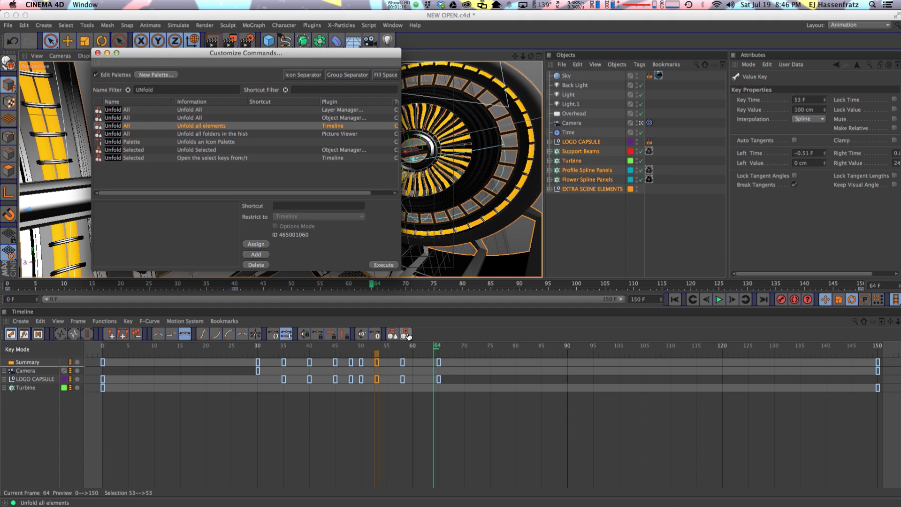
{"action": "left_click", "coordinate": [98, 52]}
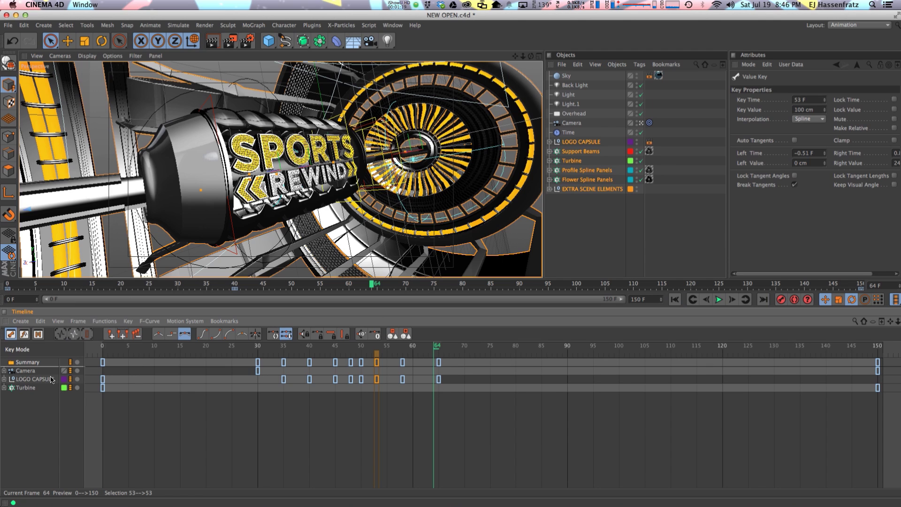
Select the Camera in the timeline and test the added Fold All and Unfold All commands, leaving every object folded.
{"action": "left_click", "coordinate": [27, 371]}
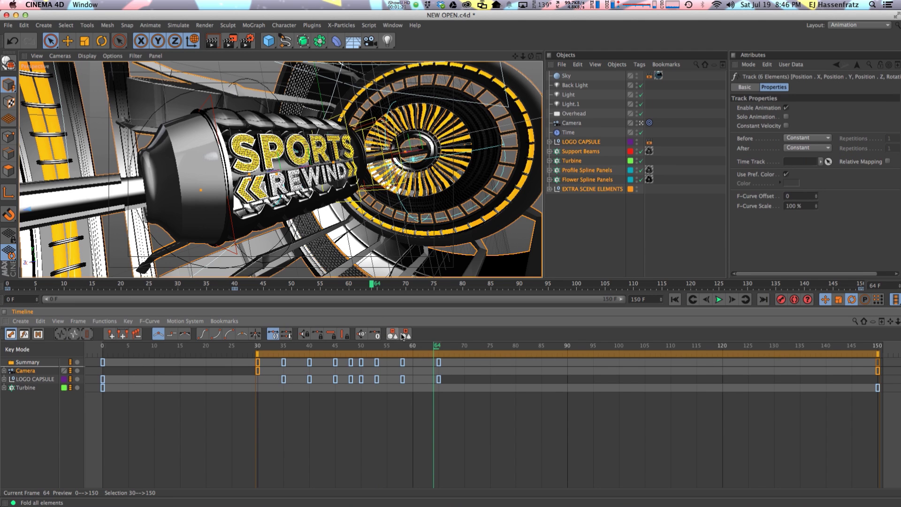
{"action": "left_click", "coordinate": [393, 335]}
{"action": "left_click", "coordinate": [405, 334]}
{"action": "left_click", "coordinate": [393, 335]}
{"action": "left_click", "coordinate": [400, 336]}
Open the timeline's Folding options with the Camera selected.
{"action": "left_click", "coordinate": [58, 321]}
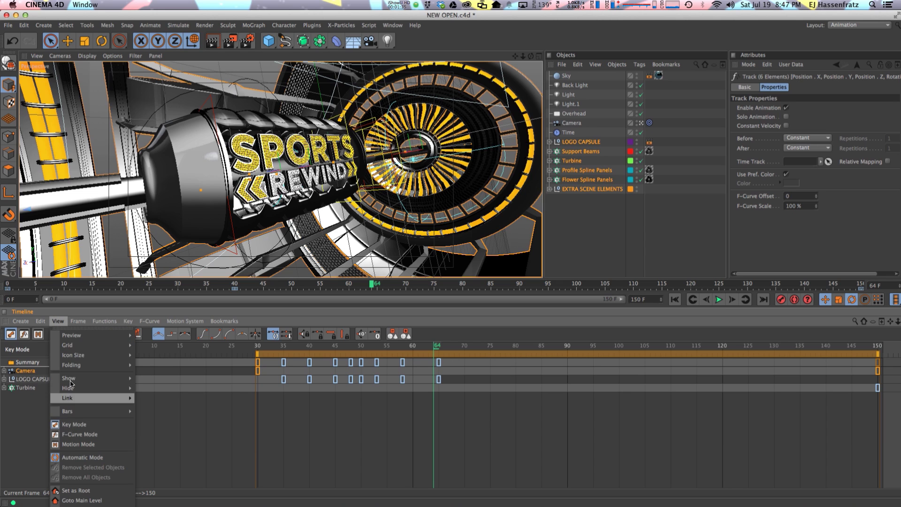
{"action": "mouse_move", "coordinate": [89, 365]}
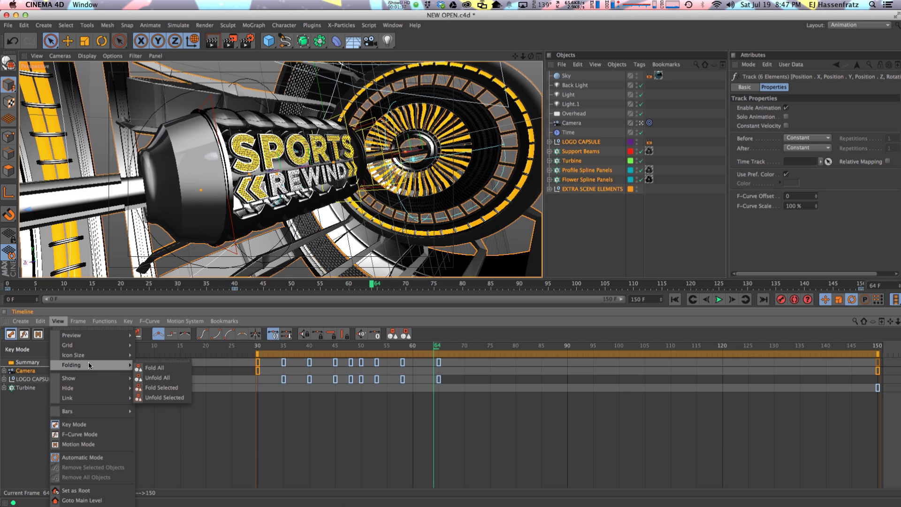